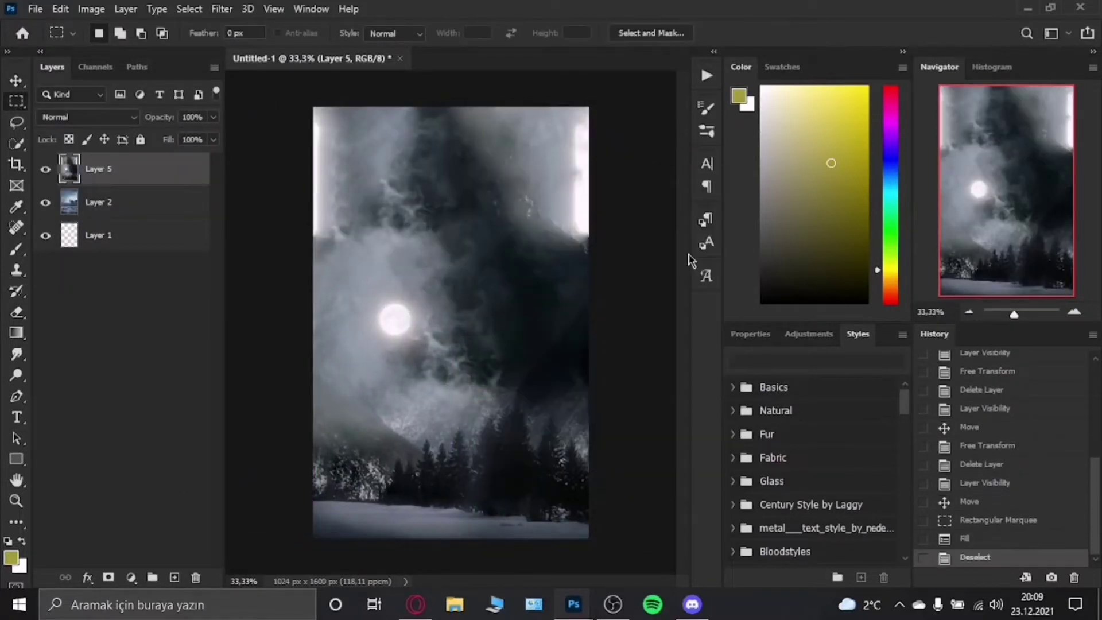
Clone smoke over the bright white strip on the forest layer's right edge
{"action": "left_click", "coordinate": [16, 268]}
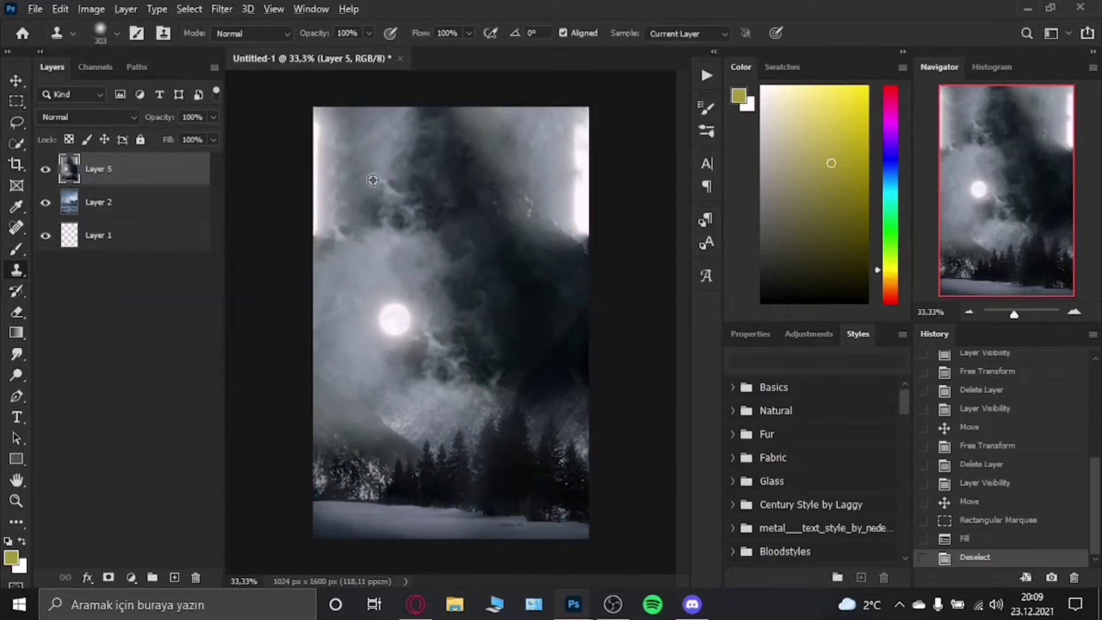
{"action": "left_click_drag", "start_coordinate": [537, 221], "coordinate": [573, 172]}
{"action": "left_click_drag", "start_coordinate": [568, 241], "coordinate": [577, 114]}
{"action": "left_click_drag", "start_coordinate": [528, 233], "coordinate": [576, 143]}
{"action": "left_click_drag", "start_coordinate": [562, 115], "coordinate": [580, 241]}
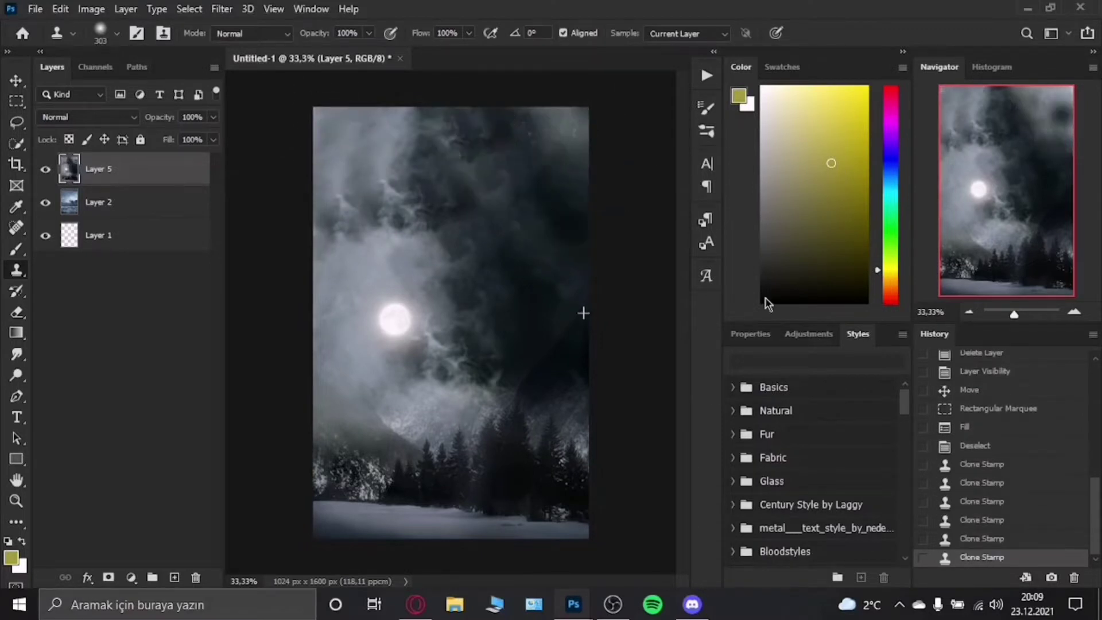
Free Transform the forest layer upward to reveal the water below
{"action": "key", "text": "ctrl+t"}
{"action": "left_click_drag", "start_coordinate": [488, 333], "coordinate": [485, 266]}
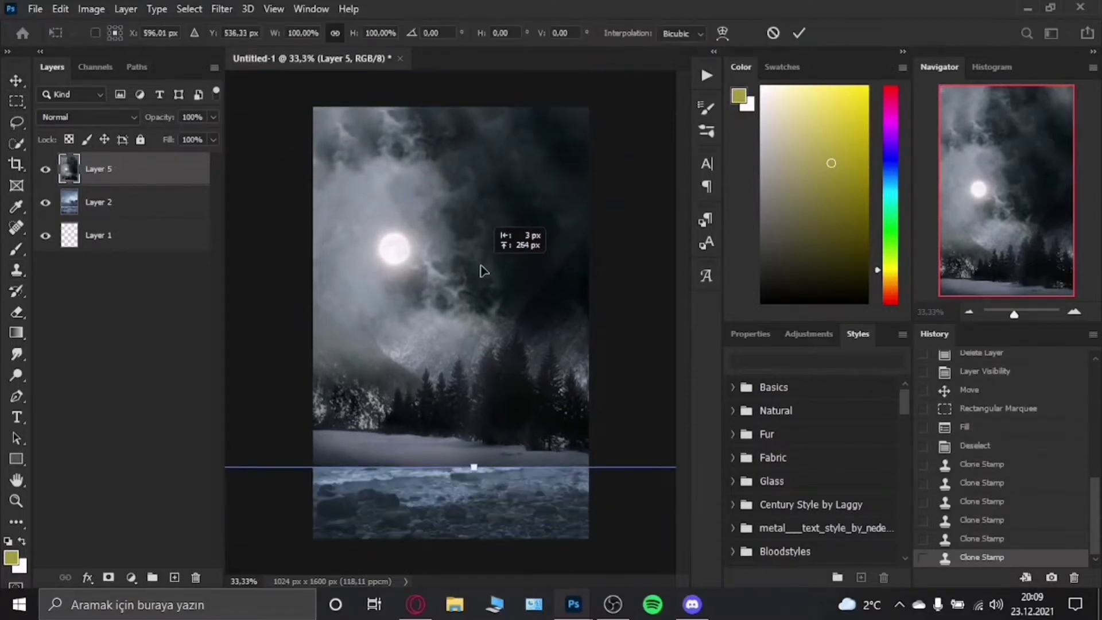
{"action": "key", "text": "Return"}
Marquee the exposed strip at the canvas bottom and fill it
{"action": "key", "text": "m"}
{"action": "left_click_drag", "start_coordinate": [313, 458], "coordinate": [589, 538]}
{"action": "right_click", "coordinate": [443, 501]}
{"action": "left_click", "coordinate": [470, 405]}
{"action": "key", "text": "Return"}
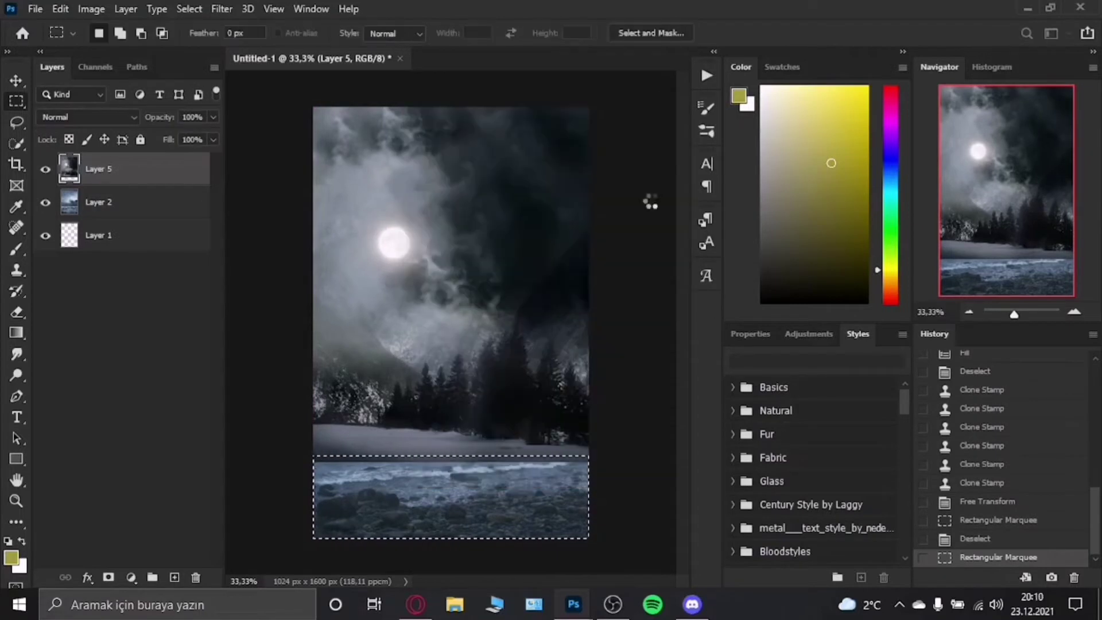
{"action": "right_click", "coordinate": [504, 212]}
{"action": "left_click", "coordinate": [509, 219]}
{"action": "key", "text": "s"}
Clone lighter fog over the bottom-left and bottom-right snowy foreground trees
{"action": "left_click_drag", "start_coordinate": [389, 455], "coordinate": [396, 479]}
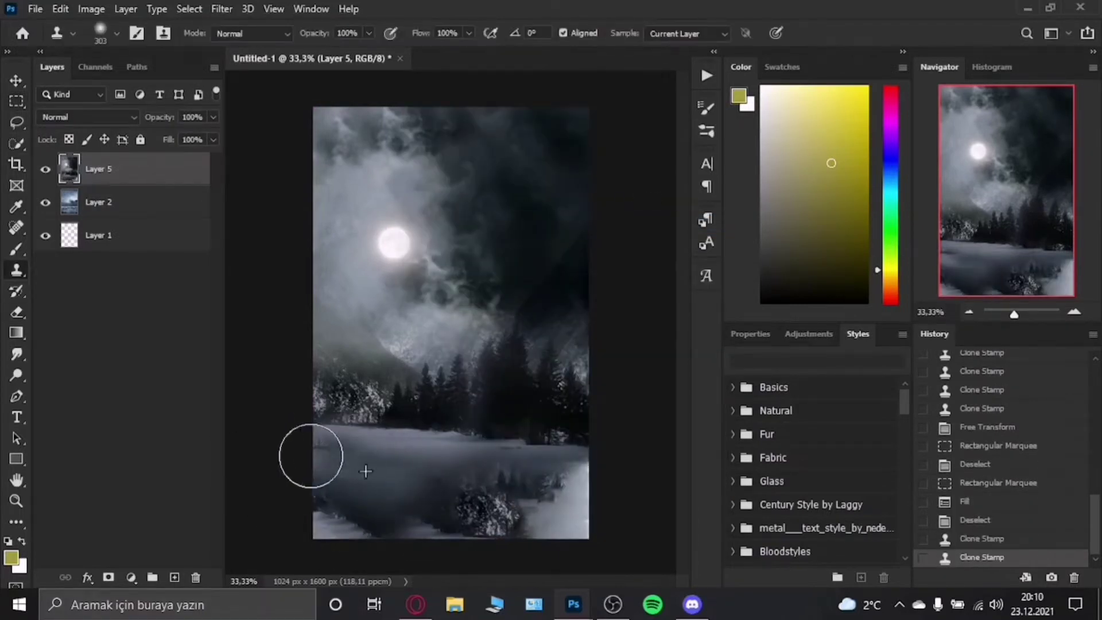
{"action": "left_click_drag", "start_coordinate": [539, 498], "coordinate": [487, 531]}
{"action": "mouse_move", "coordinate": [480, 478]}
{"action": "left_mouse_down"}
{"action": "mouse_move", "coordinate": [453, 492]}
{"action": "mouse_move", "coordinate": [557, 485]}
{"action": "left_mouse_up"}
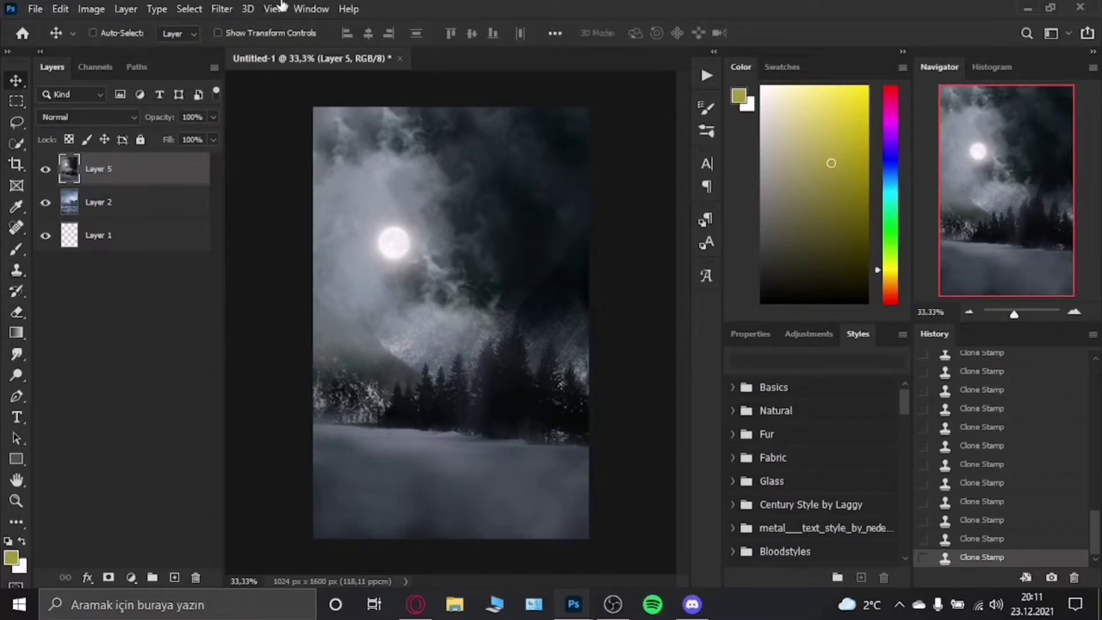
{"action": "key", "text": "ctrl+t"}
Rename the forest layer to 'Layer 3' and hide it
{"action": "key", "text": "Return"}
{"action": "double_click", "coordinate": [140, 169]}
{"action": "type", "text": "Layer 3"}
{"action": "left_click", "coordinate": [45, 169]}
Convert the sea layer to a Smart Object and desaturate it with Hue/Saturation (-48, -18)
{"action": "right_click", "coordinate": [153, 207]}
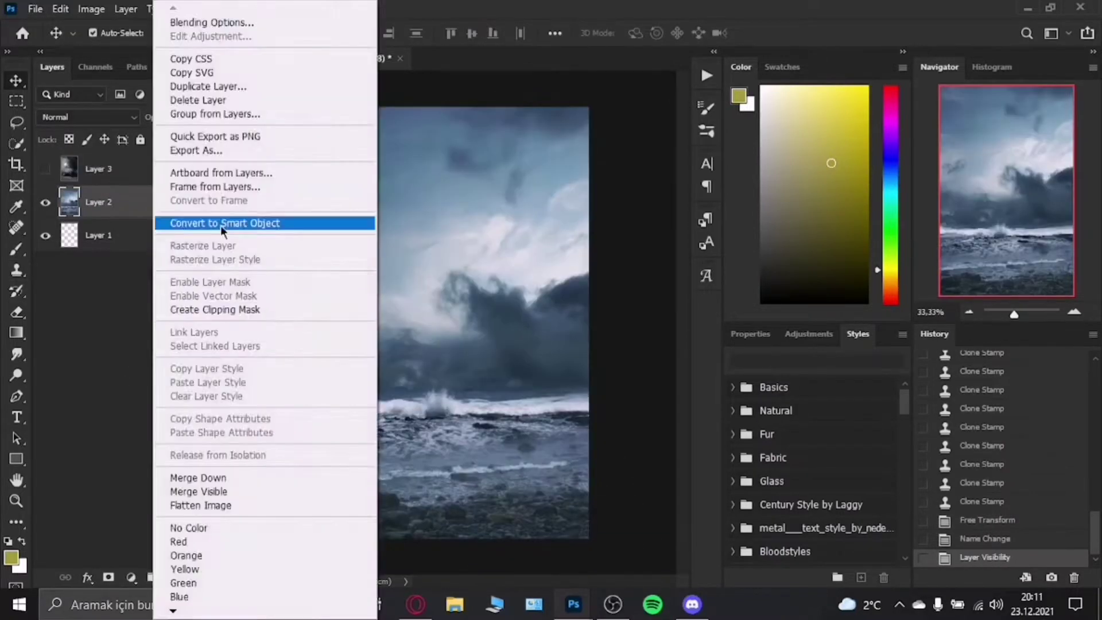
{"action": "left_click", "coordinate": [220, 225]}
{"action": "left_click", "coordinate": [91, 9]}
{"action": "left_click", "coordinate": [311, 136]}
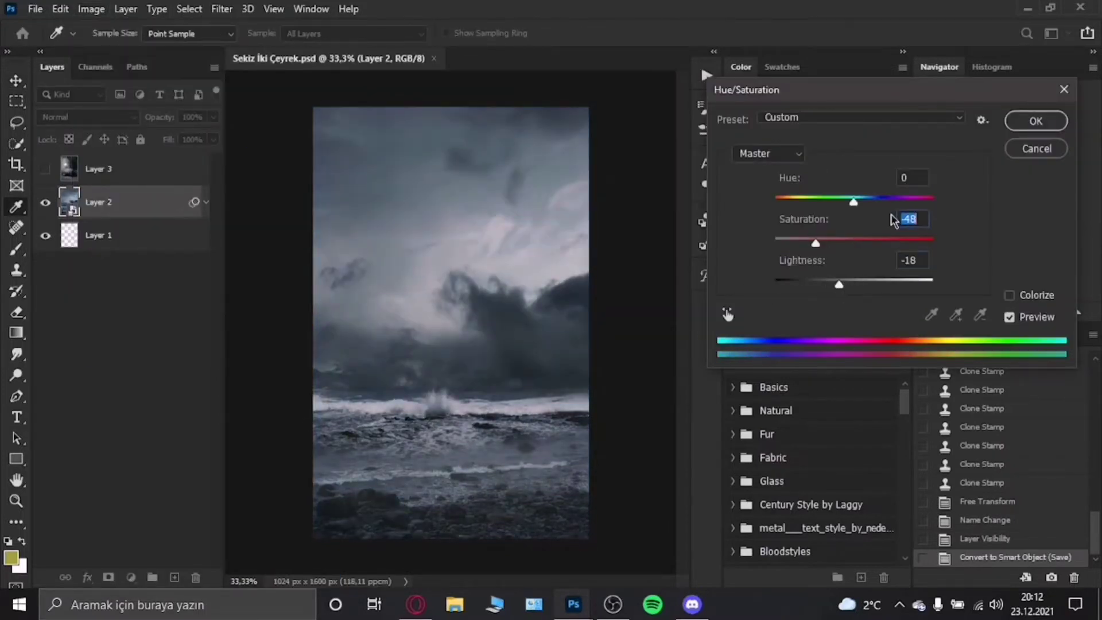
{"action": "key", "text": "Return"}
{"action": "left_click", "coordinate": [92, 9]}
Apply Brightness/Contrast with contrast 13 to the sea layer
{"action": "left_click", "coordinate": [303, 49]}
{"action": "left_click_drag", "start_coordinate": [668, 199], "coordinate": [679, 206]}
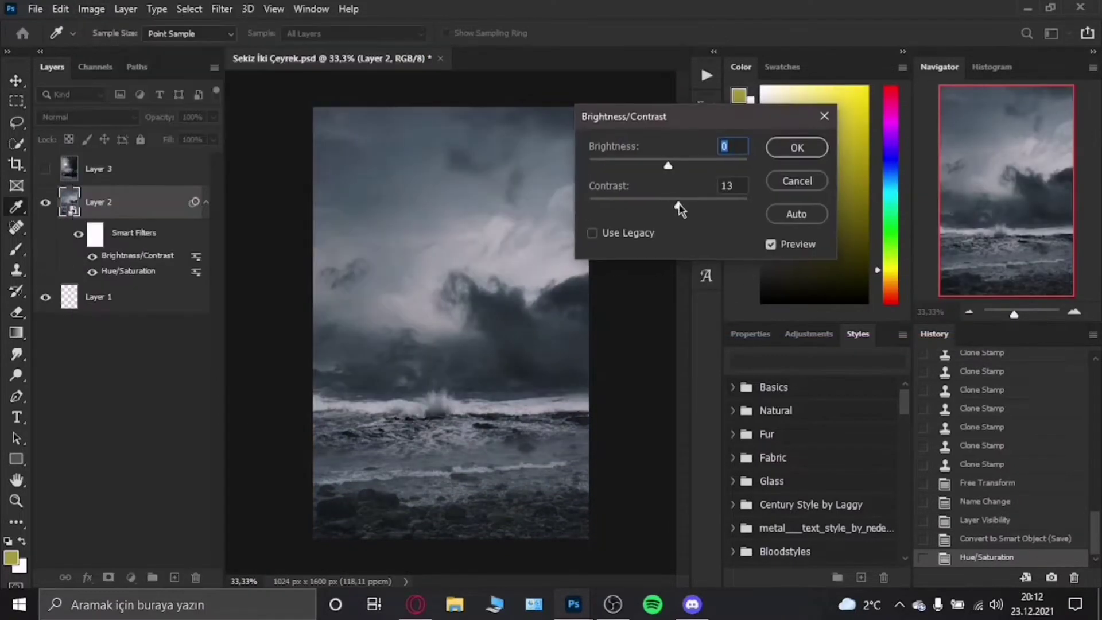
{"action": "left_click", "coordinate": [797, 151]}
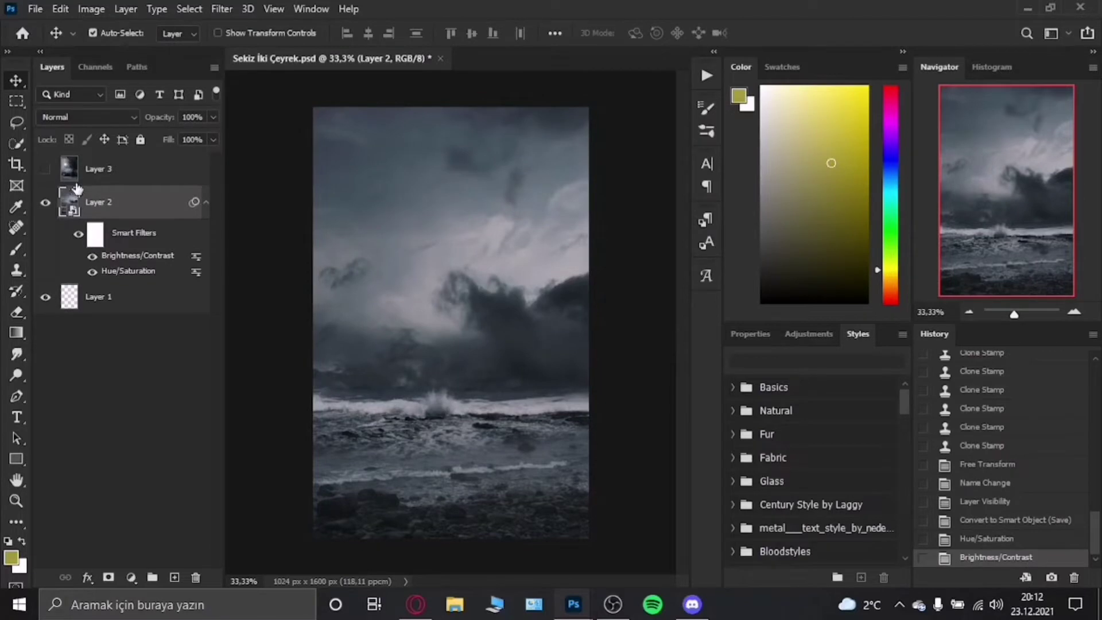
{"action": "left_click", "coordinate": [112, 201]}
Rename the layer to 'Background' and bring up the 'Man wearing black cloak' stock photo
{"action": "type", "text": "Background"}
{"action": "key", "text": "Return"}
{"action": "left_click", "coordinate": [222, 9]}
{"action": "left_click", "coordinate": [405, 84]}
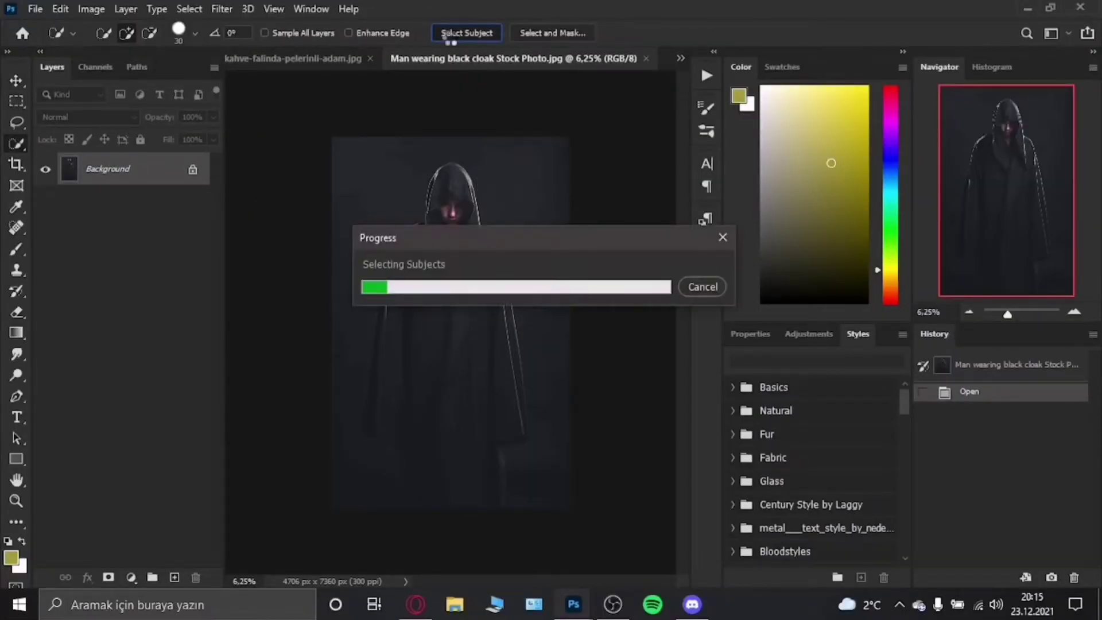
Output the cloaked man, then the three central figures minus the left one, as masked layers
{"action": "left_click", "coordinate": [547, 35]}
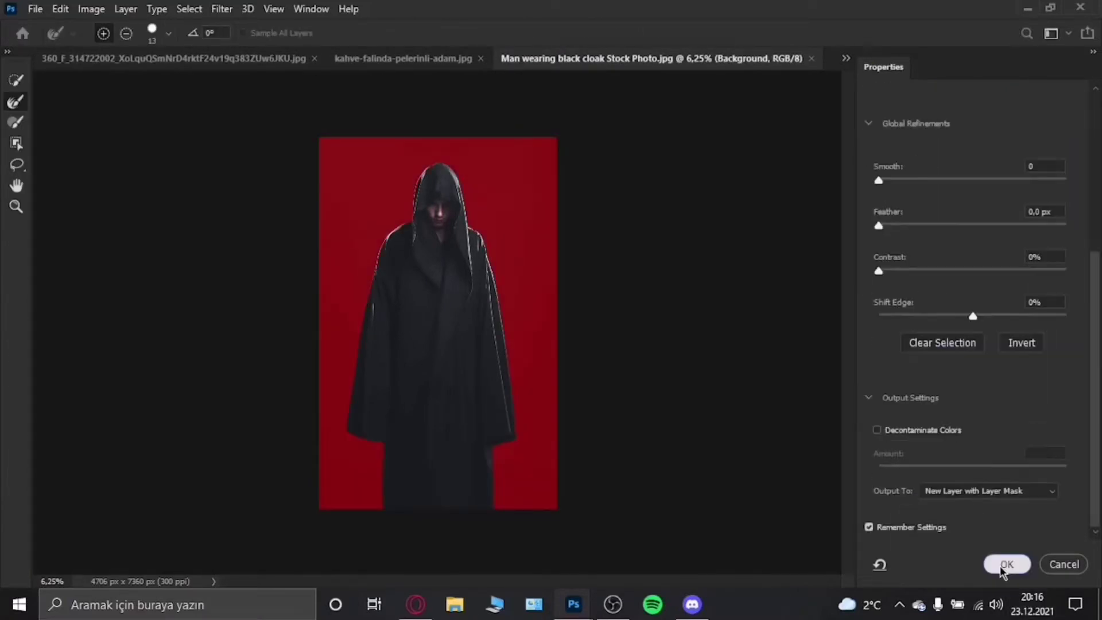
{"action": "left_click", "coordinate": [1007, 564]}
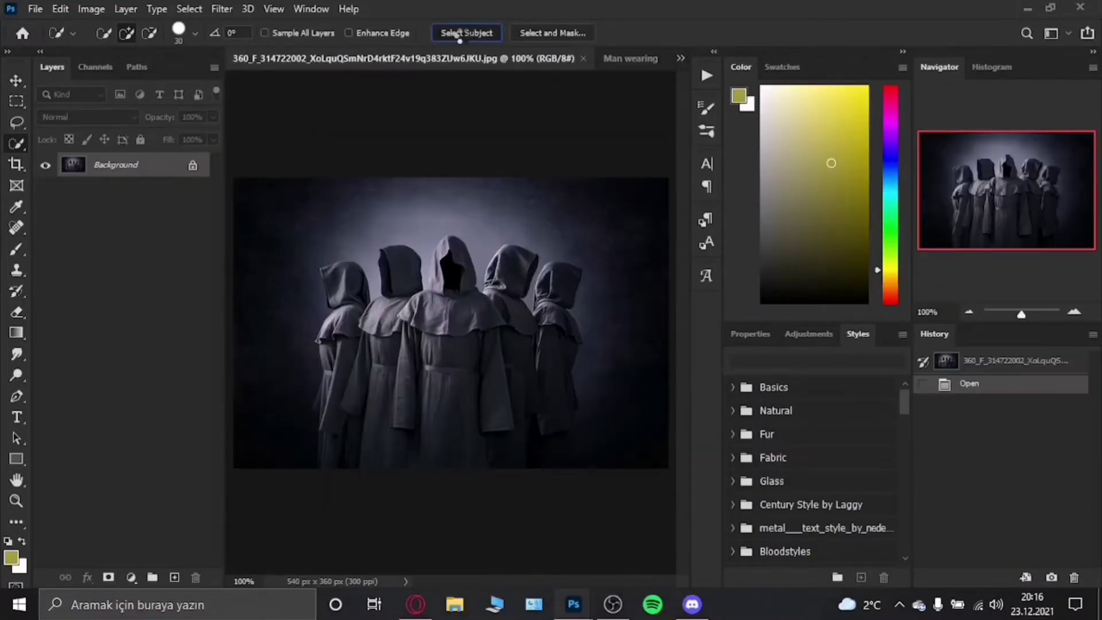
{"action": "left_click", "coordinate": [459, 34]}
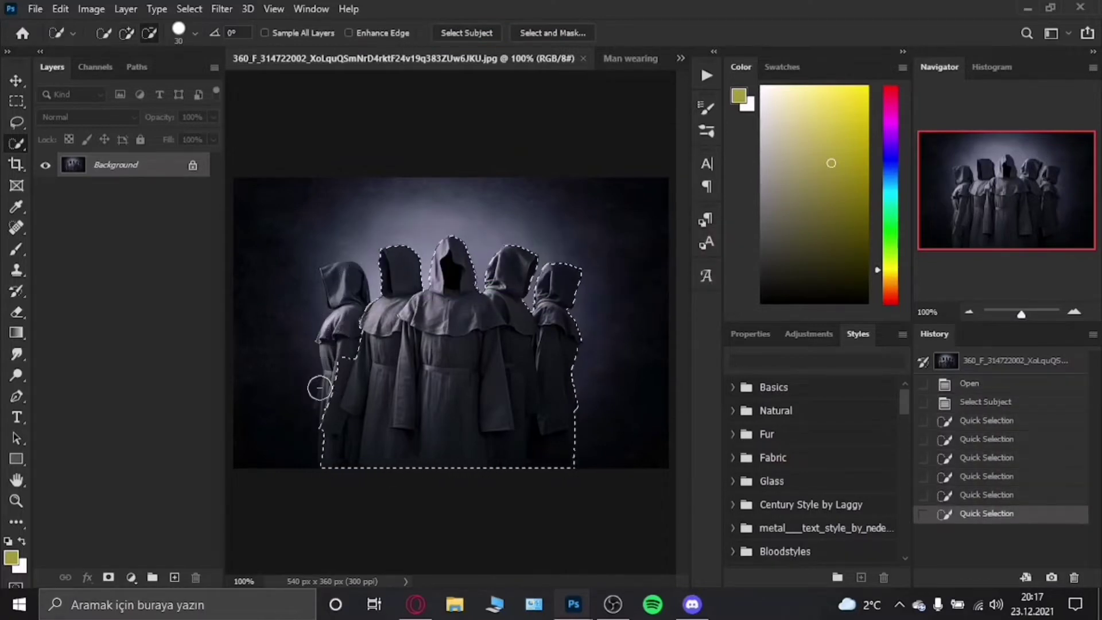
{"action": "left_click_drag", "start_coordinate": [319, 388], "coordinate": [495, 407]}
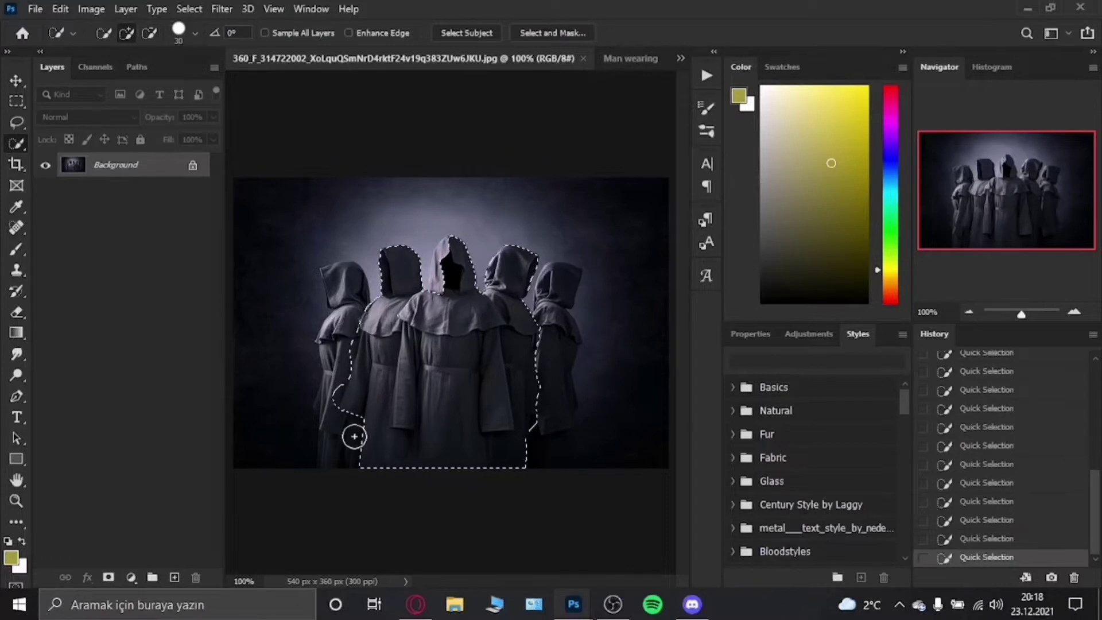
{"action": "left_click", "coordinate": [566, 33]}
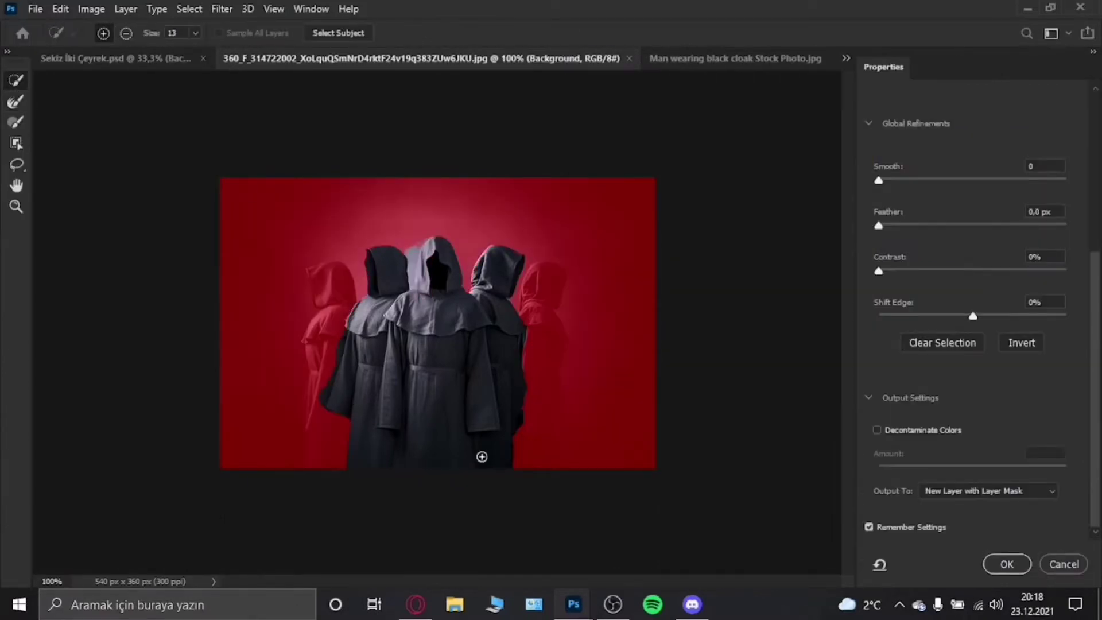
{"action": "left_click", "coordinate": [1007, 564]}
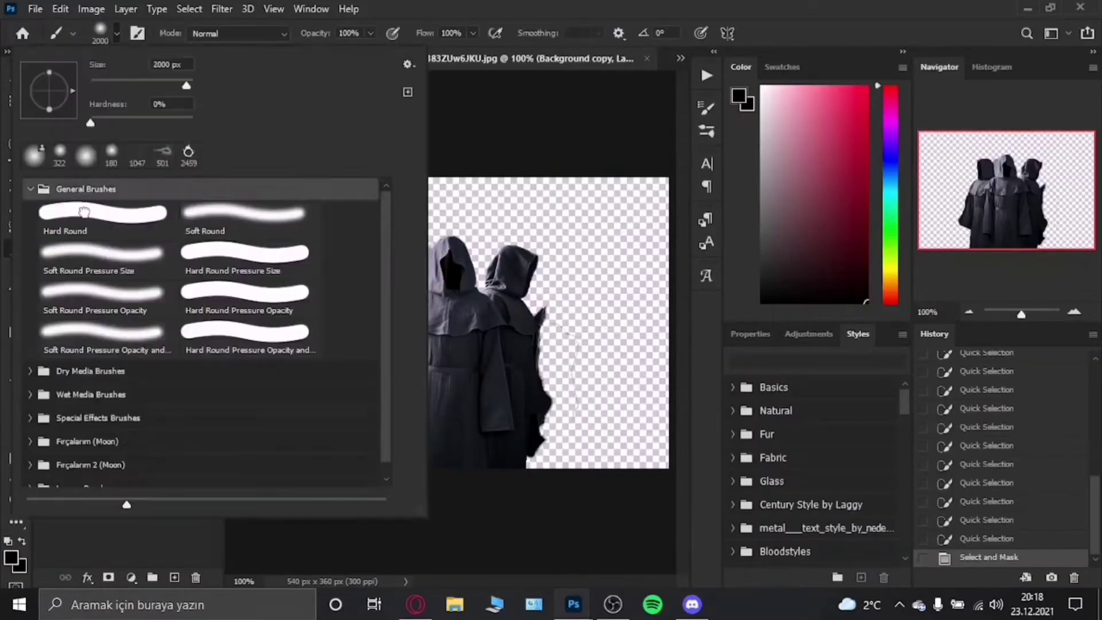
Paint the mask with a small soft brush to clean the robe, hood and right-figure edges
{"action": "left_click", "coordinate": [117, 86]}
{"action": "left_click", "coordinate": [479, 246]}
{"action": "scroll", "coordinate": [476, 344], "scroll_direction": "down", "scroll_amount": 3}
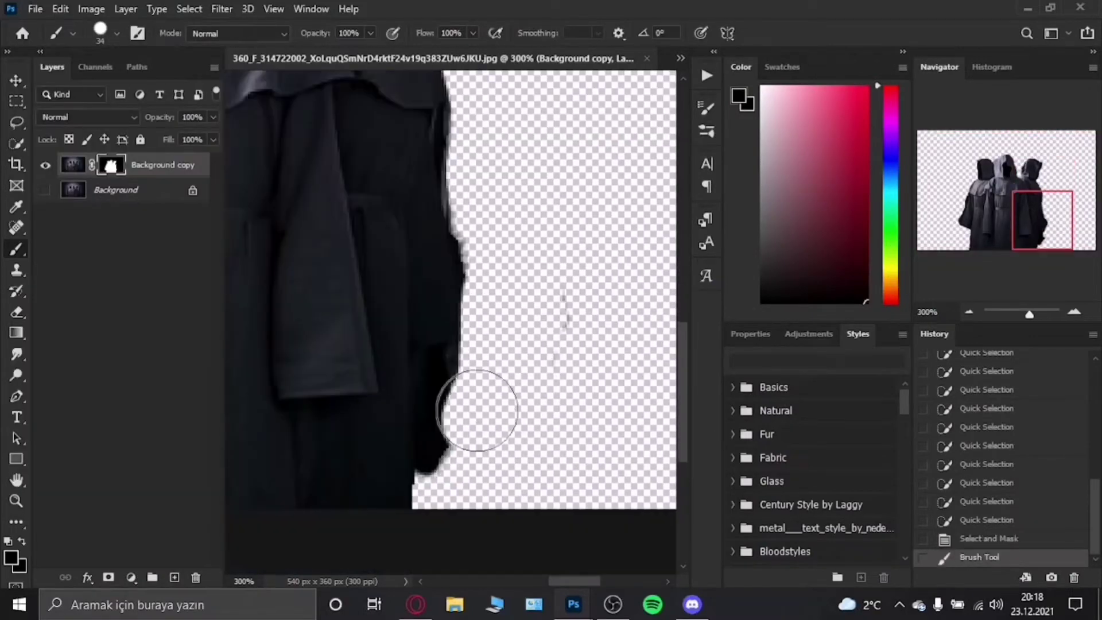
{"action": "scroll", "coordinate": [505, 268], "scroll_direction": "up", "scroll_amount": 5}
{"action": "key", "text": "bracketleft"}
{"action": "key", "text": "bracketleft"}
{"action": "key", "text": "bracketleft"}
{"action": "left_click_drag", "start_coordinate": [373, 190], "coordinate": [376, 155]}
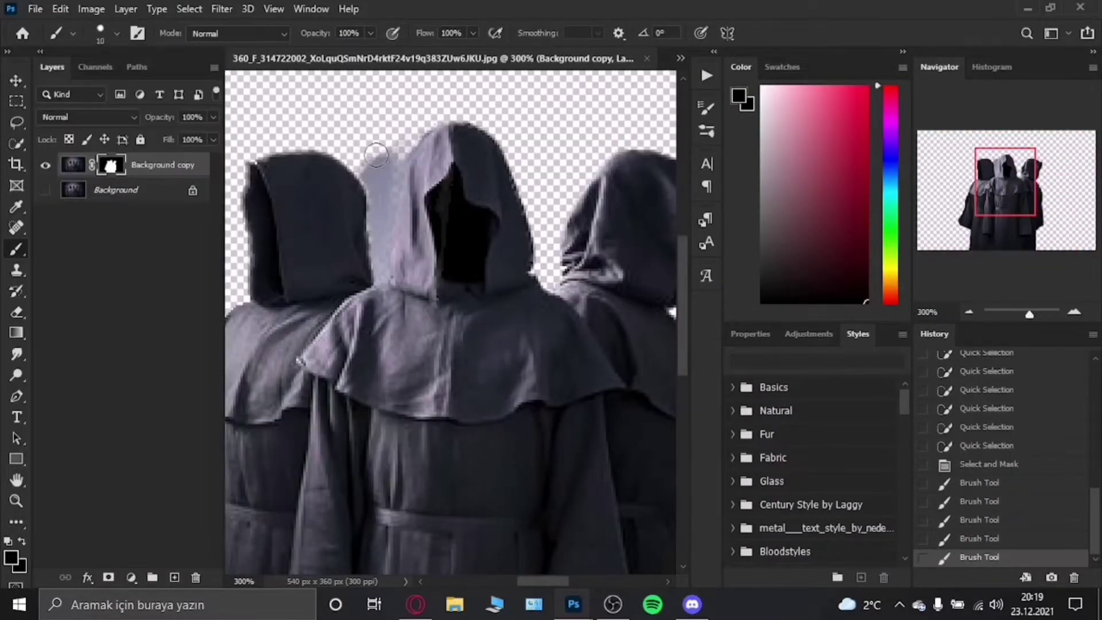
{"action": "scroll", "coordinate": [343, 327], "scroll_direction": "down", "scroll_amount": 3}
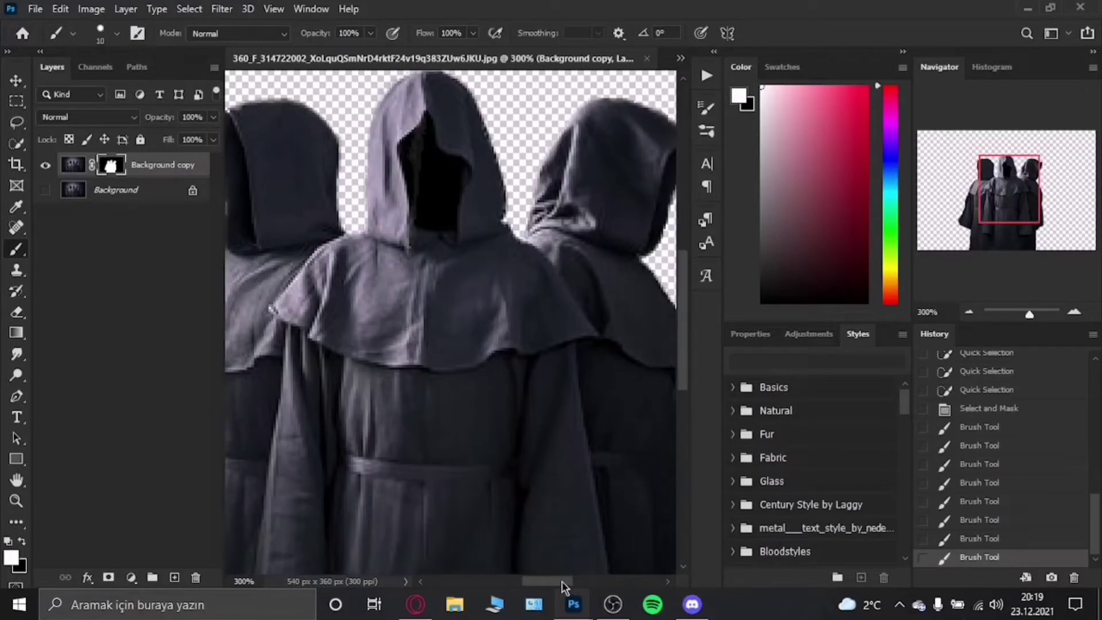
{"action": "scroll", "coordinate": [593, 162], "scroll_direction": "right", "scroll_amount": 5}
{"action": "left_click_drag", "start_coordinate": [593, 155], "coordinate": [596, 195]}
{"action": "scroll", "coordinate": [574, 287], "scroll_direction": "down", "scroll_amount": 5}
Swap mask colours to restore the lower robe, then view the whole cutout
{"action": "key", "text": "x"}
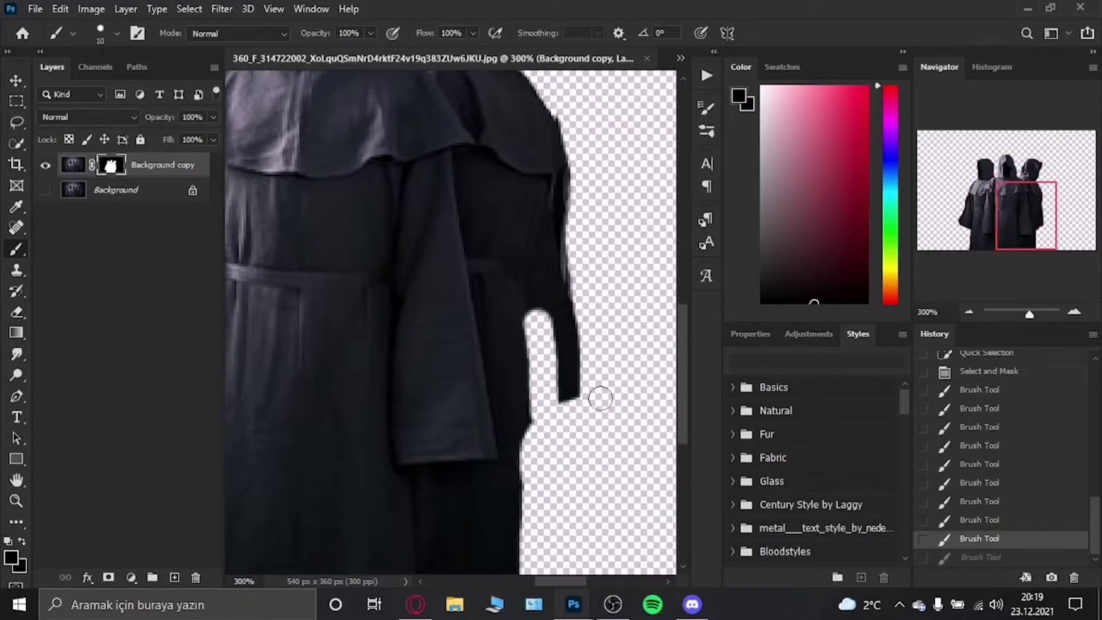
{"action": "scroll", "coordinate": [585, 274], "scroll_direction": "left", "scroll_amount": 5}
{"action": "scroll", "coordinate": [570, 103], "scroll_direction": "up", "scroll_amount": 3}
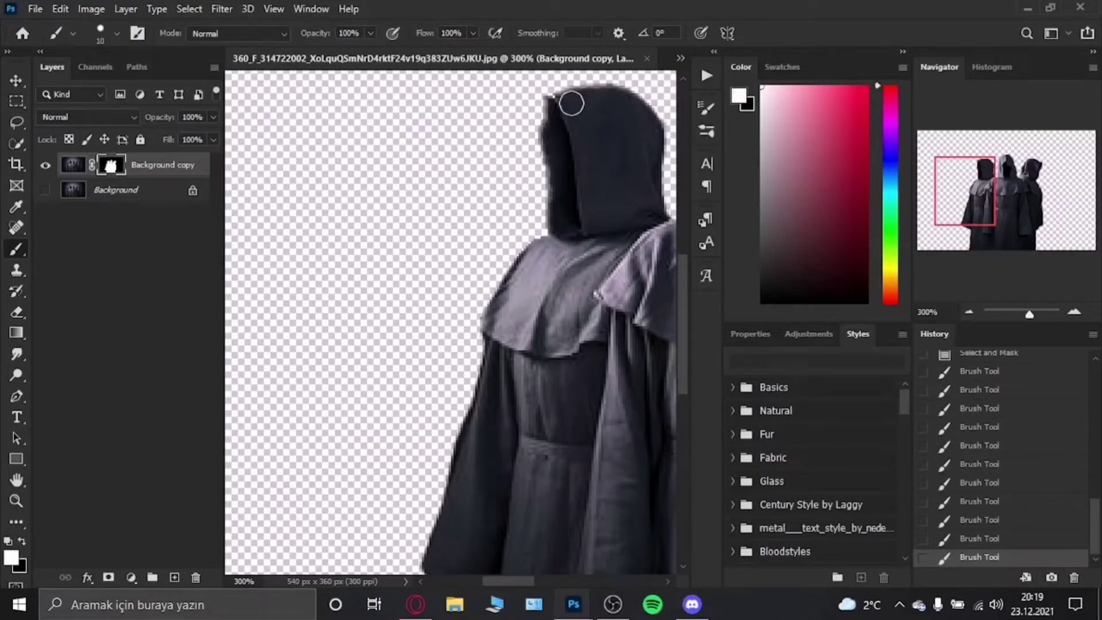
{"action": "scroll", "coordinate": [570, 103], "scroll_direction": "down", "scroll_amount": 2}
{"action": "key", "text": "x"}
{"action": "scroll", "coordinate": [431, 443], "scroll_direction": "down", "scroll_amount": 2}
{"action": "scroll", "coordinate": [431, 442], "scroll_direction": "down", "scroll_amount": 2}
{"action": "left_click_drag", "start_coordinate": [499, 412], "coordinate": [495, 546]}
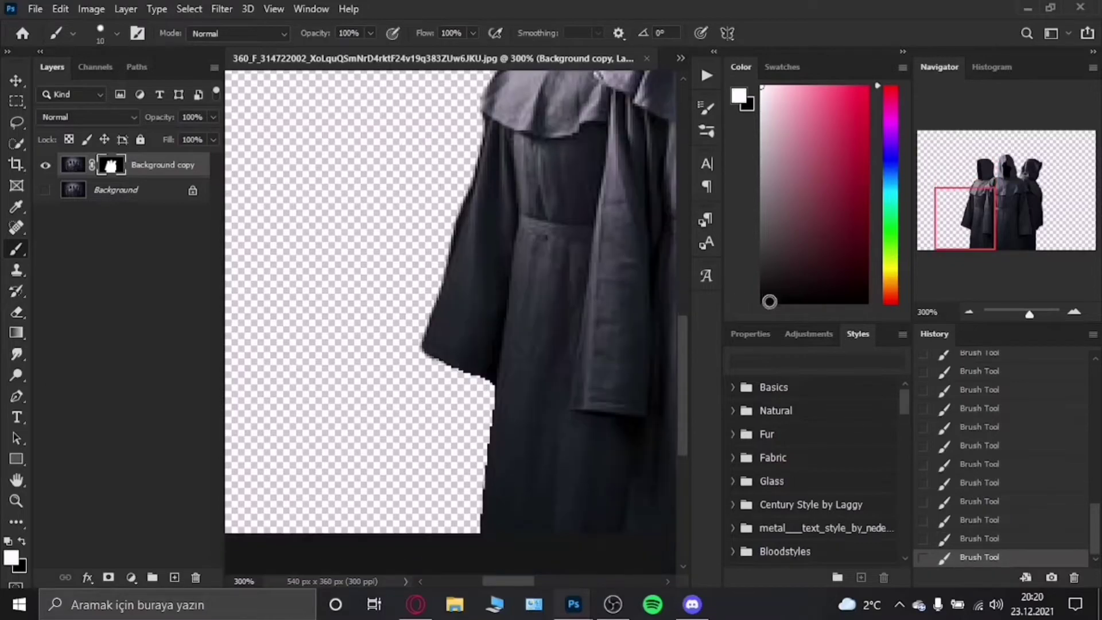
{"action": "key", "text": "ctrl+1"}
{"action": "key", "text": "v"}
{"action": "scroll", "coordinate": [525, 419], "scroll_direction": "up", "scroll_amount": 2}
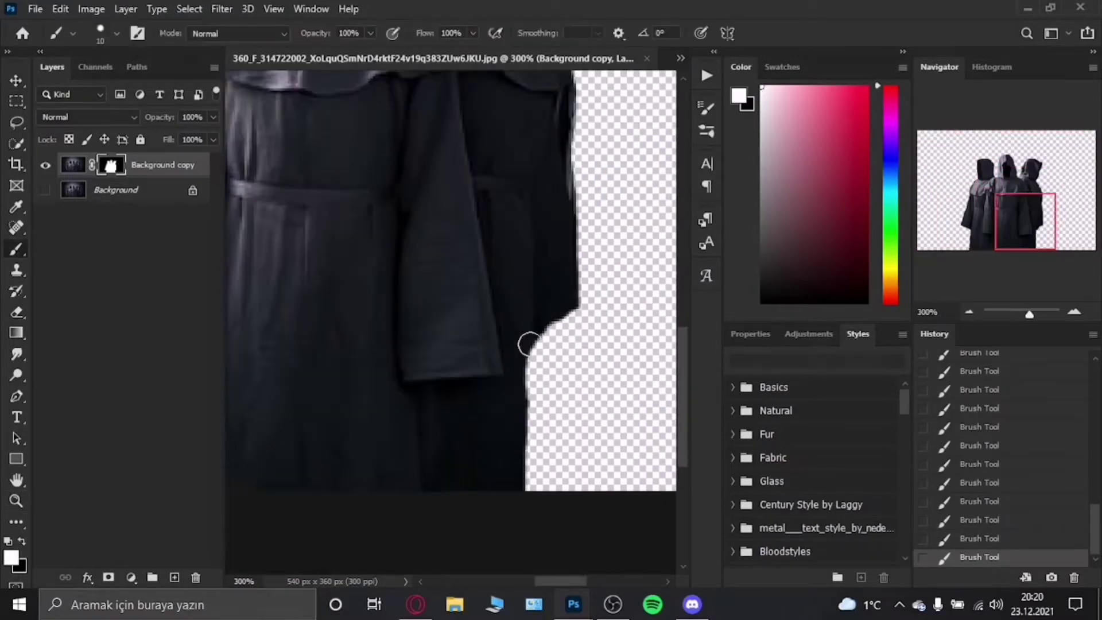
{"action": "key", "text": "ctrl+1"}
{"action": "key", "text": "v"}
Set the figures' Hue/Saturation to Saturation -100 and Lightness -50
{"action": "left_click", "coordinate": [73, 164]}
{"action": "key", "text": "ctrl+u"}
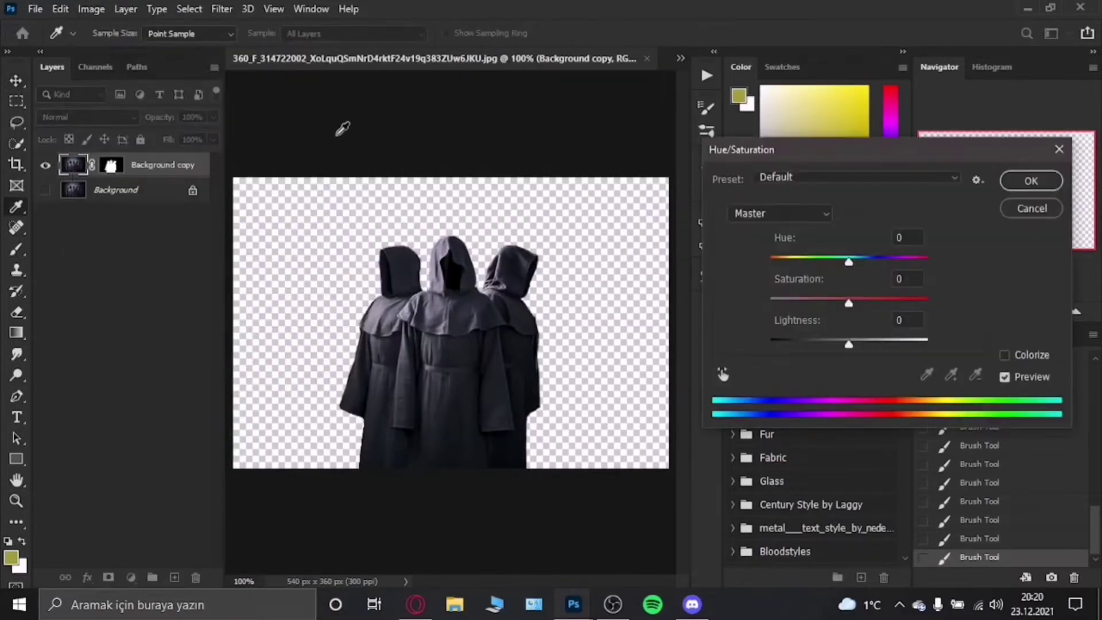
{"action": "left_click_drag", "start_coordinate": [849, 300], "coordinate": [769, 300]}
{"action": "left_click_drag", "start_coordinate": [849, 340], "coordinate": [811, 344]}
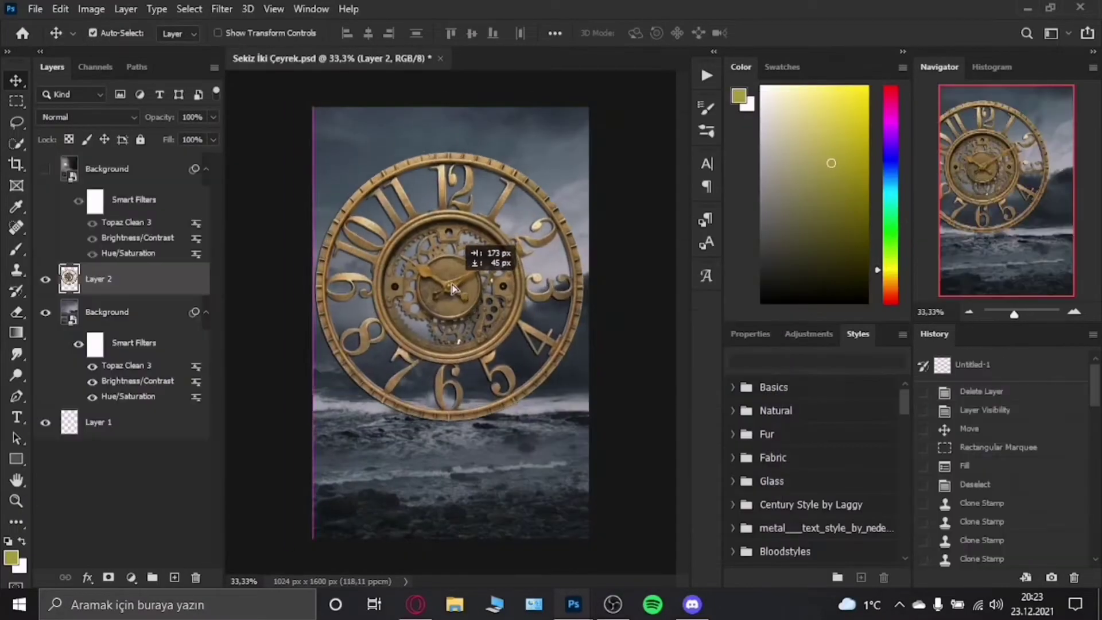
Try Luminosity blending on the clock layer, then duplicate, rename and delete a copy
{"action": "left_click", "coordinate": [86, 117]}
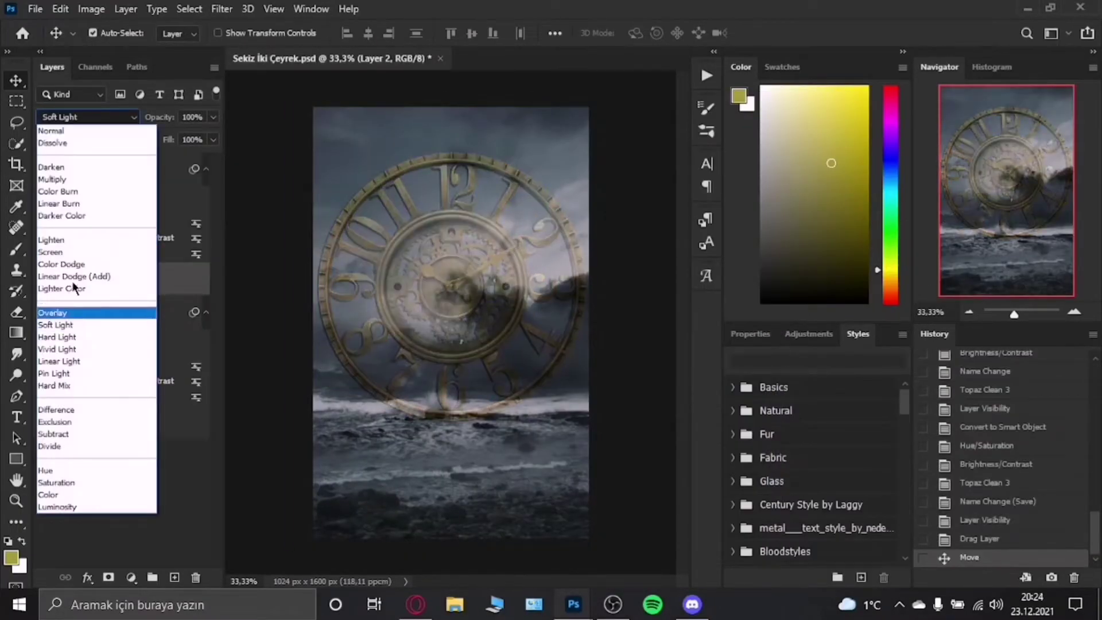
{"action": "left_click", "coordinate": [77, 508]}
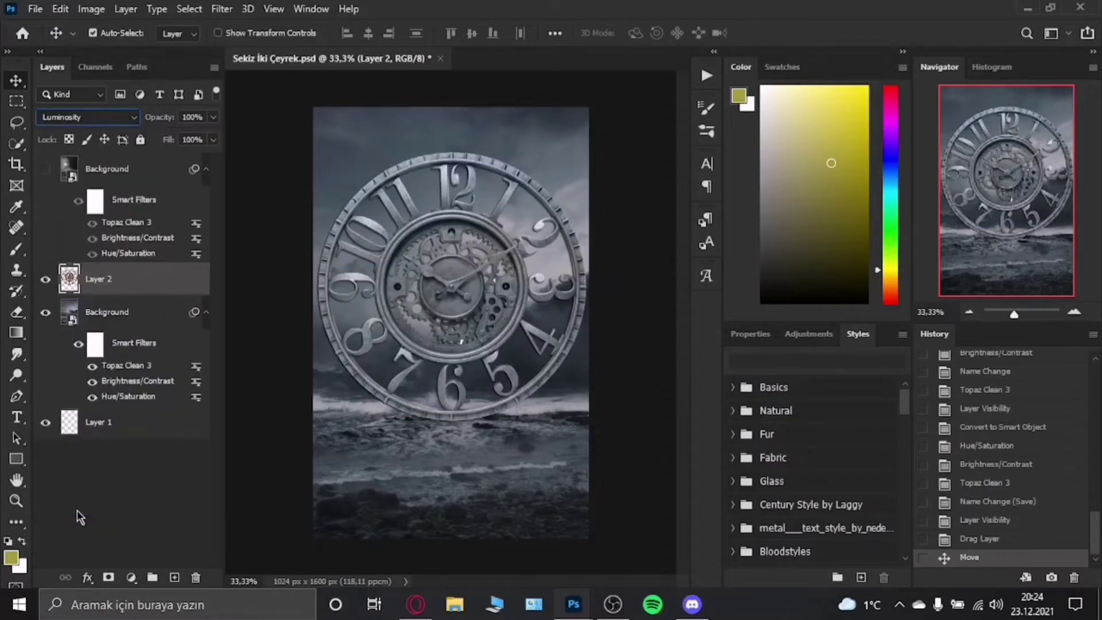
{"action": "key", "text": "ctrl+j"}
{"action": "double_click", "coordinate": [98, 278]}
{"action": "right_click", "coordinate": [166, 285]}
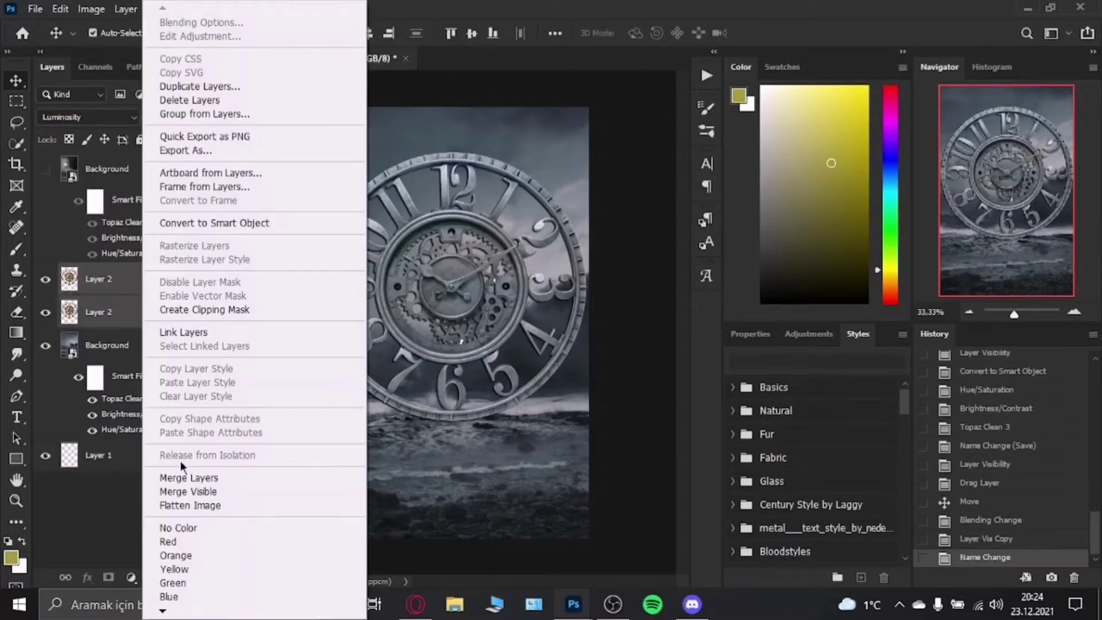
{"action": "key", "text": "Escape"}
{"action": "left_click_drag", "start_coordinate": [151, 292], "coordinate": [197, 578]}
Return the clock to Normal blending and apply a Hue/Saturation tint
{"action": "key", "text": "shift+alt+n"}
{"action": "left_click", "coordinate": [91, 9]}
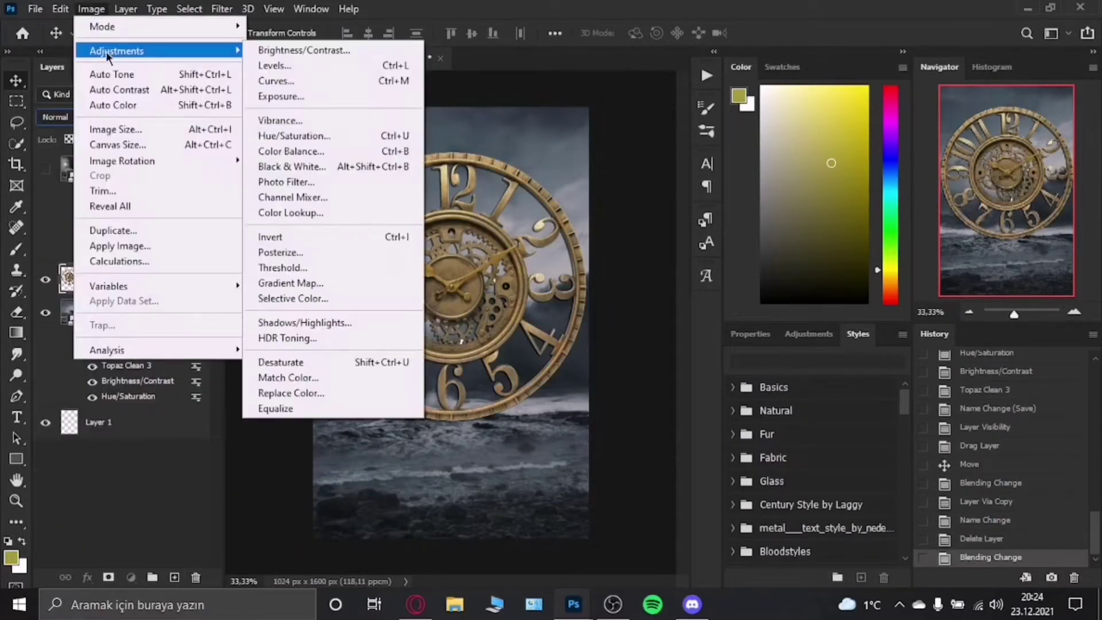
{"action": "left_click", "coordinate": [291, 170]}
{"action": "key", "text": "Return"}
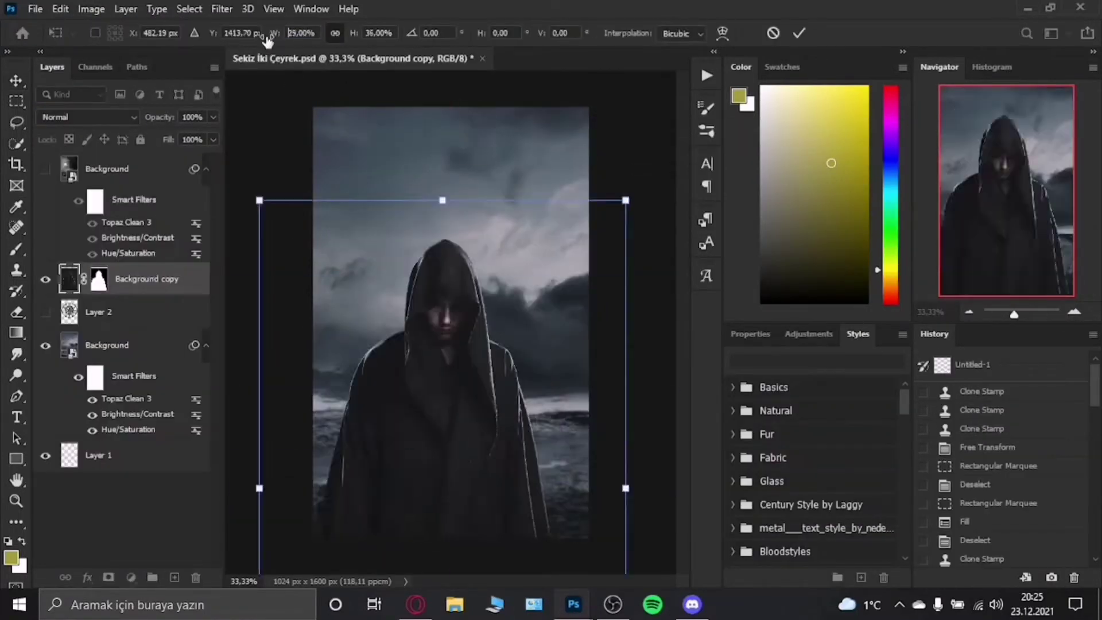
Scale the hooded figure to about 12%, place it on the shore, and prepare its mask
{"action": "left_click_drag", "start_coordinate": [228, 51], "coordinate": [375, 196]}
{"action": "left_click_drag", "start_coordinate": [398, 288], "coordinate": [466, 334]}
{"action": "key", "text": "Return"}
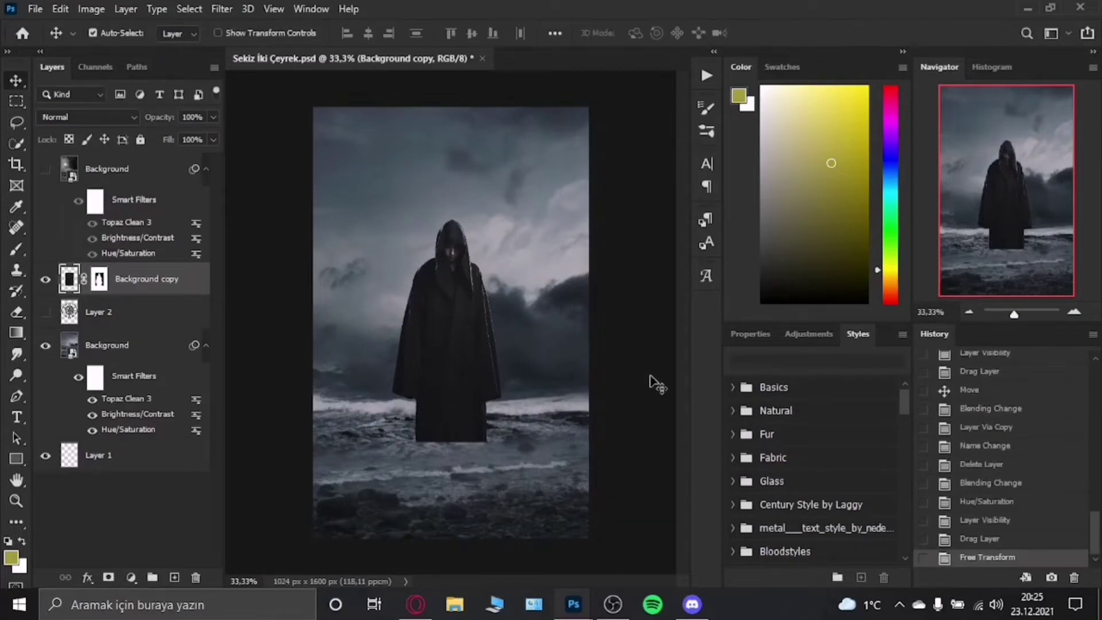
{"action": "key", "text": "b"}
{"action": "left_click", "coordinate": [100, 280]}
{"action": "key", "text": "d"}
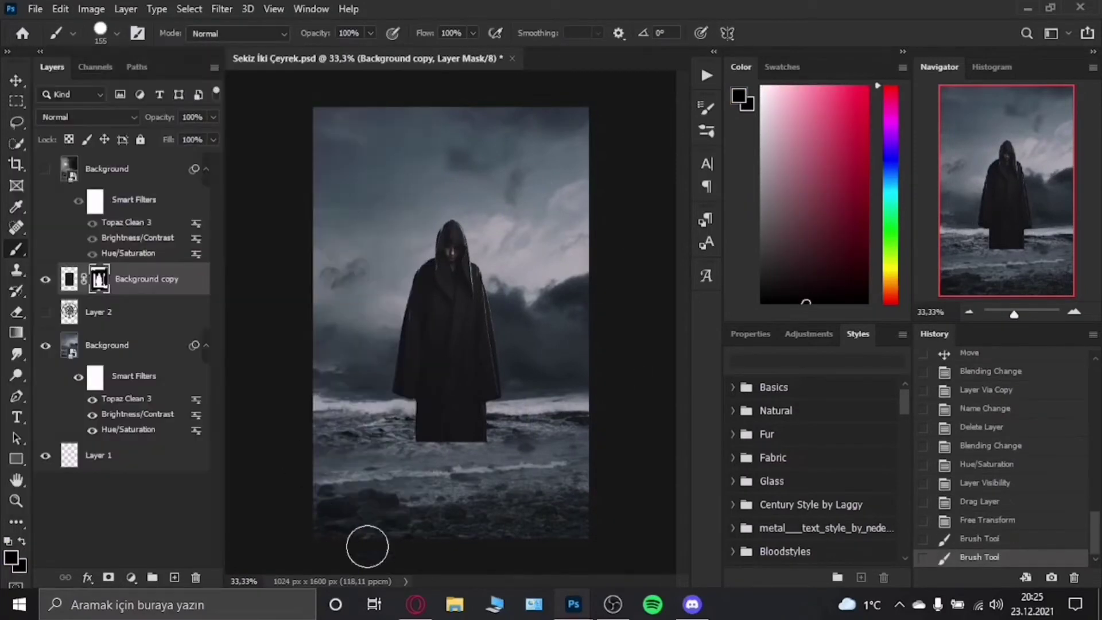
Rename the figure layer 'Model' and adjust its Brightness/Contrast
{"action": "double_click", "coordinate": [147, 279]}
{"action": "type", "text": "Model"}
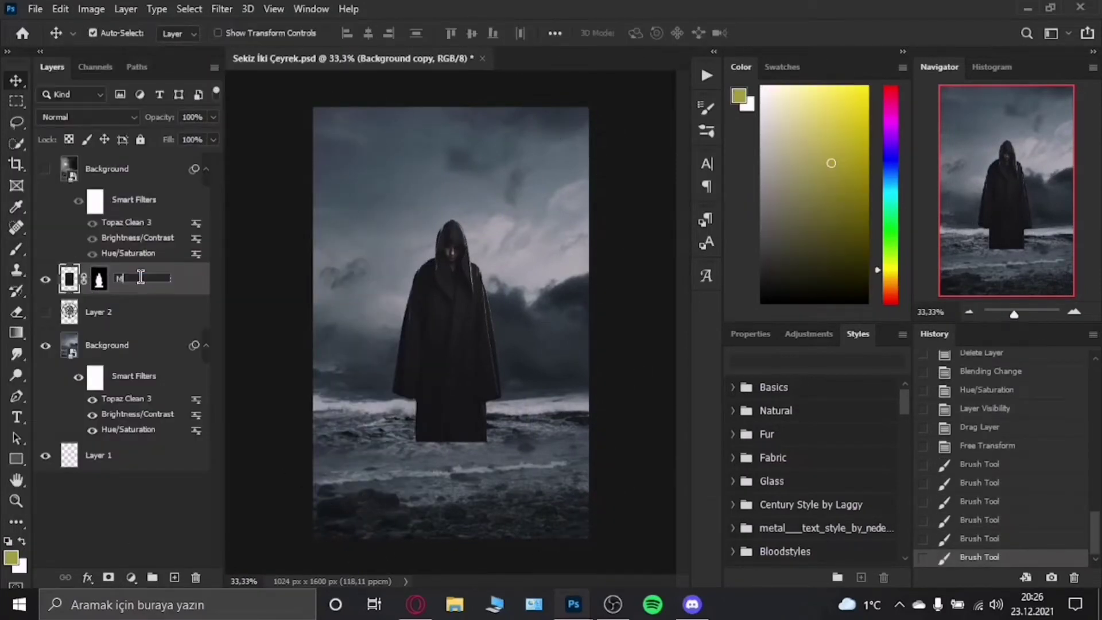
{"action": "left_click", "coordinate": [92, 9]}
{"action": "left_click", "coordinate": [286, 47]}
{"action": "left_click_drag", "start_coordinate": [777, 182], "coordinate": [788, 182]}
{"action": "key", "text": "Return"}
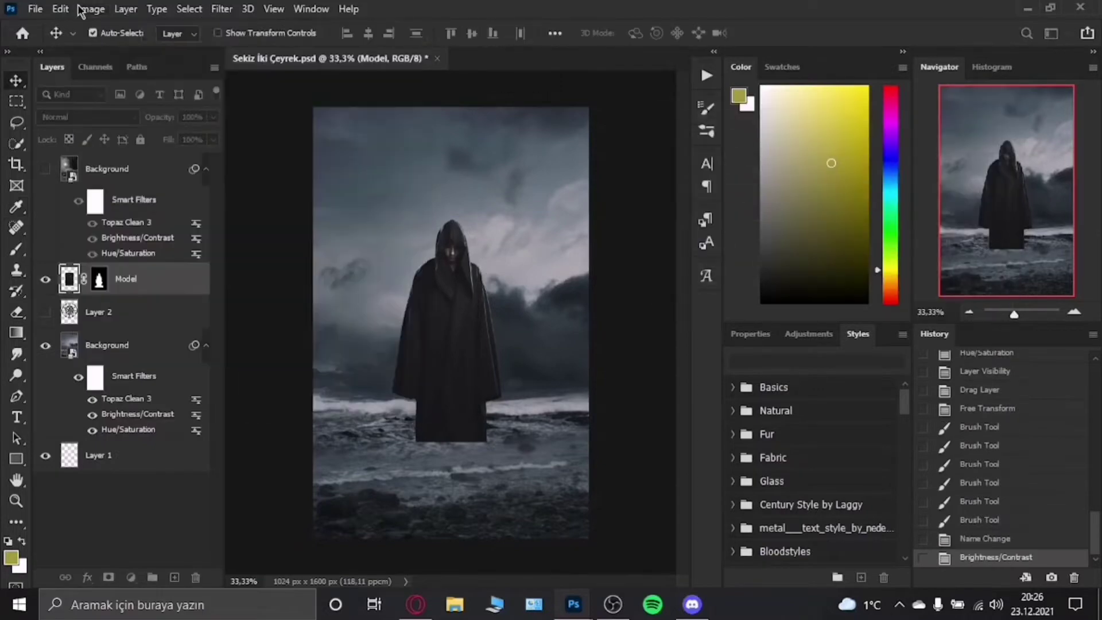
Set the Model figure's Hue/Saturation lightness to 5
{"action": "left_click", "coordinate": [92, 8]}
{"action": "left_click", "coordinate": [286, 47]}
{"action": "left_click", "coordinate": [356, 116]}
{"action": "left_click", "coordinate": [907, 319]}
{"action": "type", "text": "5"}
{"action": "key", "text": "Return"}
Drag the three-figure group image into the poster and enlarge it over the sea
{"action": "key", "text": "v"}
{"action": "left_click", "coordinate": [467, 561]}
{"action": "left_click_drag", "start_coordinate": [148, 145], "coordinate": [369, 283]}
{"action": "key", "text": "ctrl+t"}
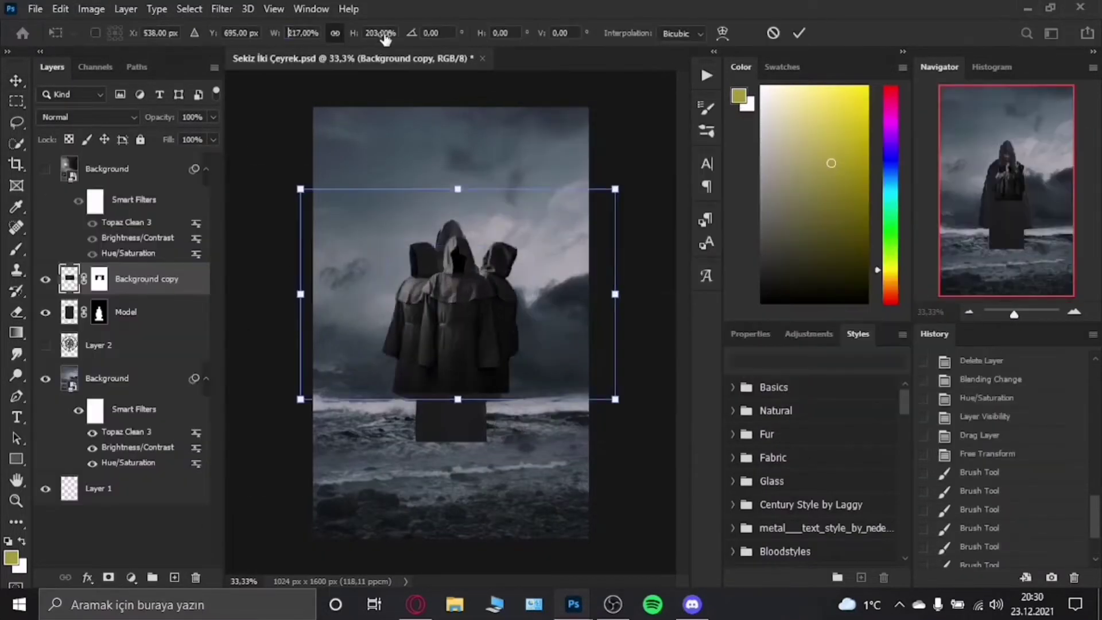
{"action": "left_click_drag", "start_coordinate": [300, 189], "coordinate": [233, 143]}
{"action": "key", "text": "Return"}
Hide the group, duplicate the Model figure, and mirror the copy to the right
{"action": "left_click", "coordinate": [45, 279]}
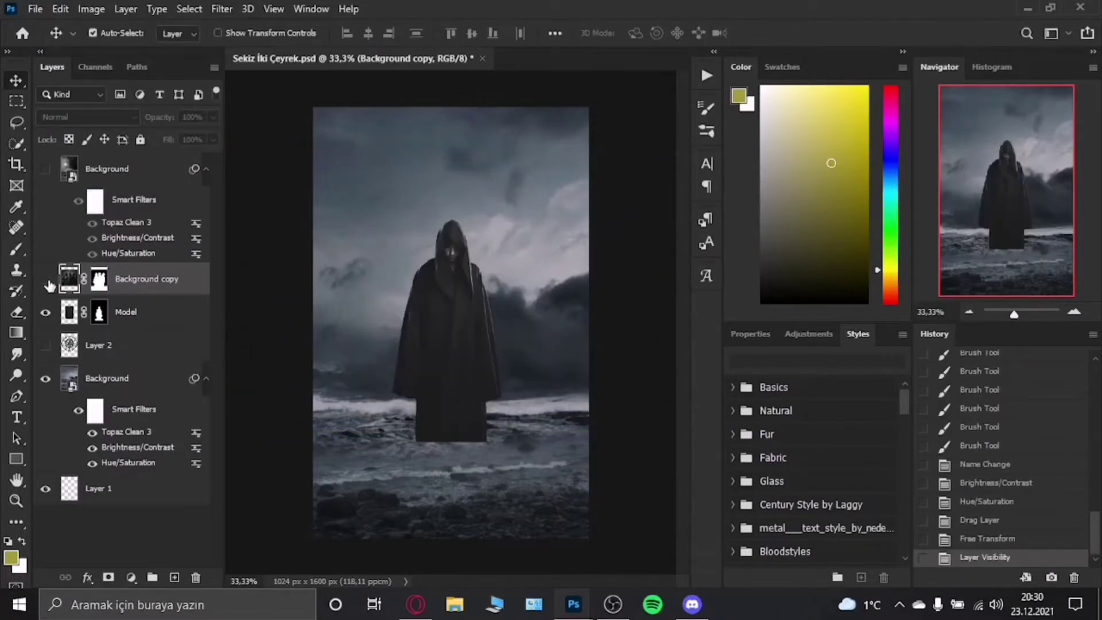
{"action": "left_click", "coordinate": [152, 312]}
{"action": "key", "text": "ctrl+j"}
{"action": "key", "text": "ctrl+j"}
{"action": "left_click", "coordinate": [45, 312]}
{"action": "left_click", "coordinate": [143, 345]}
{"action": "key", "text": "ctrl+t"}
{"action": "left_click_drag", "start_coordinate": [179, 375], "coordinate": [172, 307]}
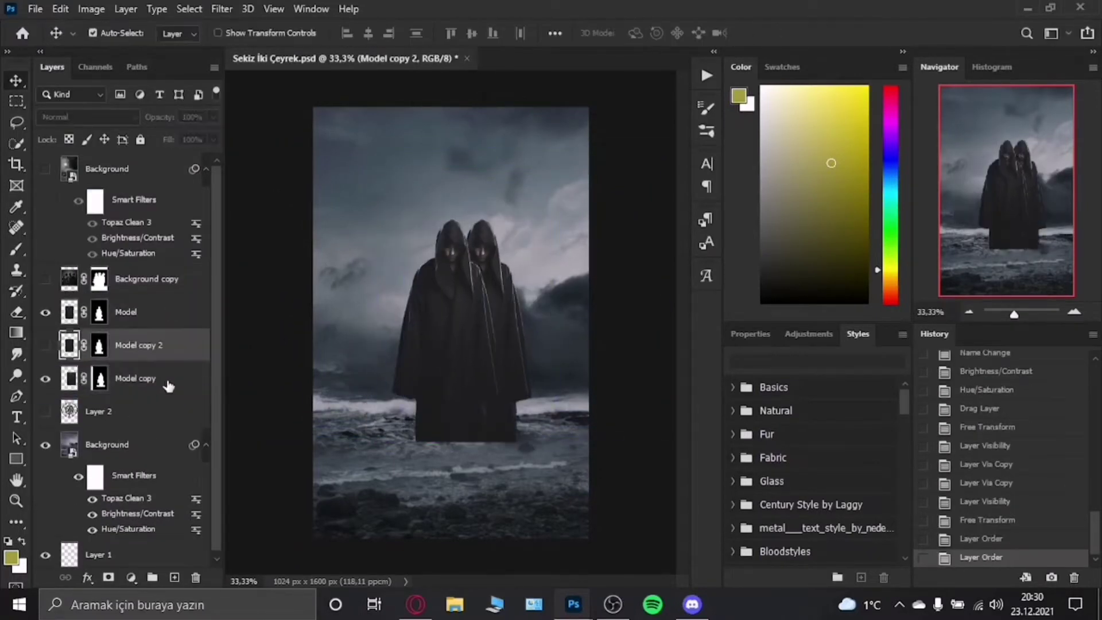
{"action": "key", "text": "ctrl+t"}
{"action": "left_click_drag", "start_coordinate": [484, 269], "coordinate": [504, 269]}
{"action": "key", "text": "Return"}
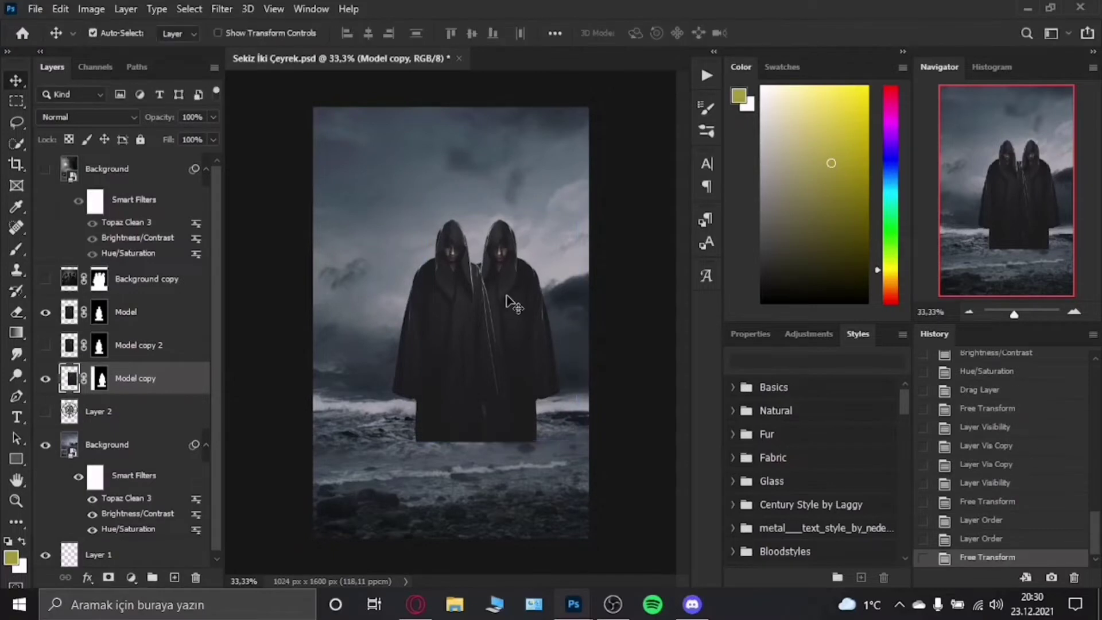
Nudge the mirrored figure 12 px sideways
{"action": "key", "text": "ctrl+t"}
{"action": "right_click", "coordinate": [511, 302]}
{"action": "key", "text": "Return"}
{"action": "left_click_drag", "start_coordinate": [529, 319], "coordinate": [525, 321]}
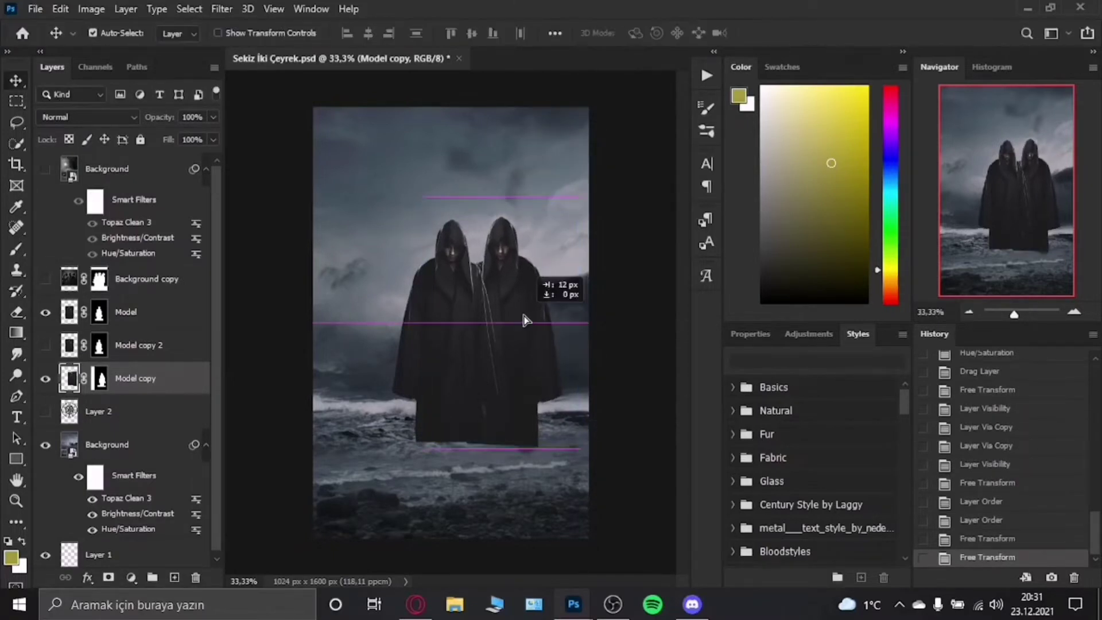
Show the third figure copy, move it left, and skew its lower edge downward
{"action": "left_click", "coordinate": [45, 345]}
{"action": "left_click", "coordinate": [138, 345]}
{"action": "key", "text": "ctrl+t"}
{"action": "left_click_drag", "start_coordinate": [423, 356], "coordinate": [427, 310]}
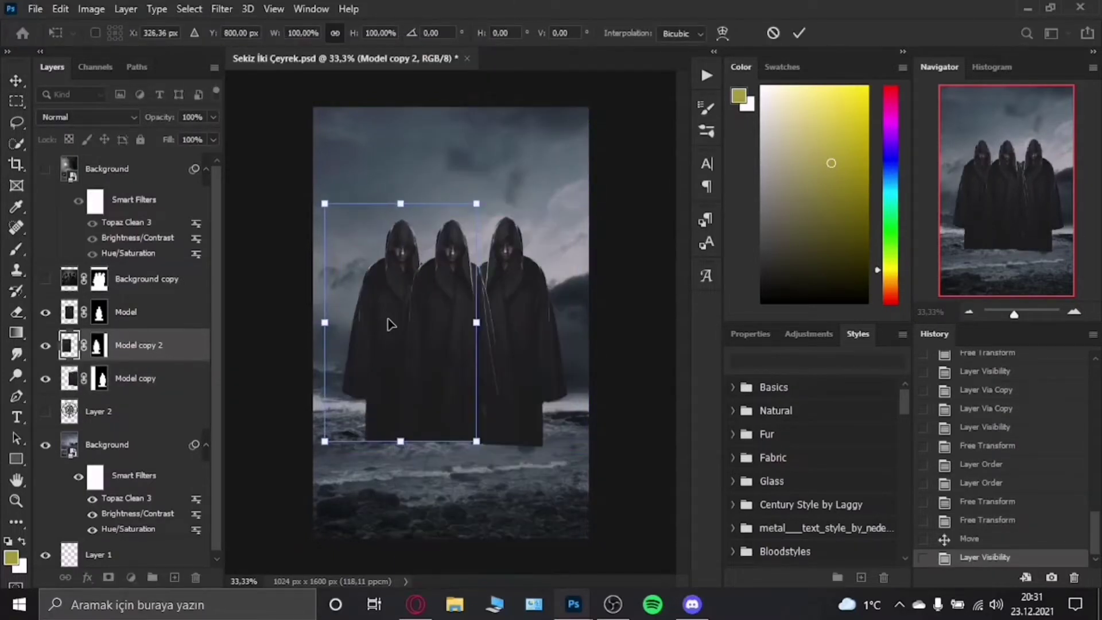
{"action": "right_click", "coordinate": [391, 265]}
{"action": "left_click", "coordinate": [436, 359]}
{"action": "left_click_drag", "start_coordinate": [323, 441], "coordinate": [324, 451]}
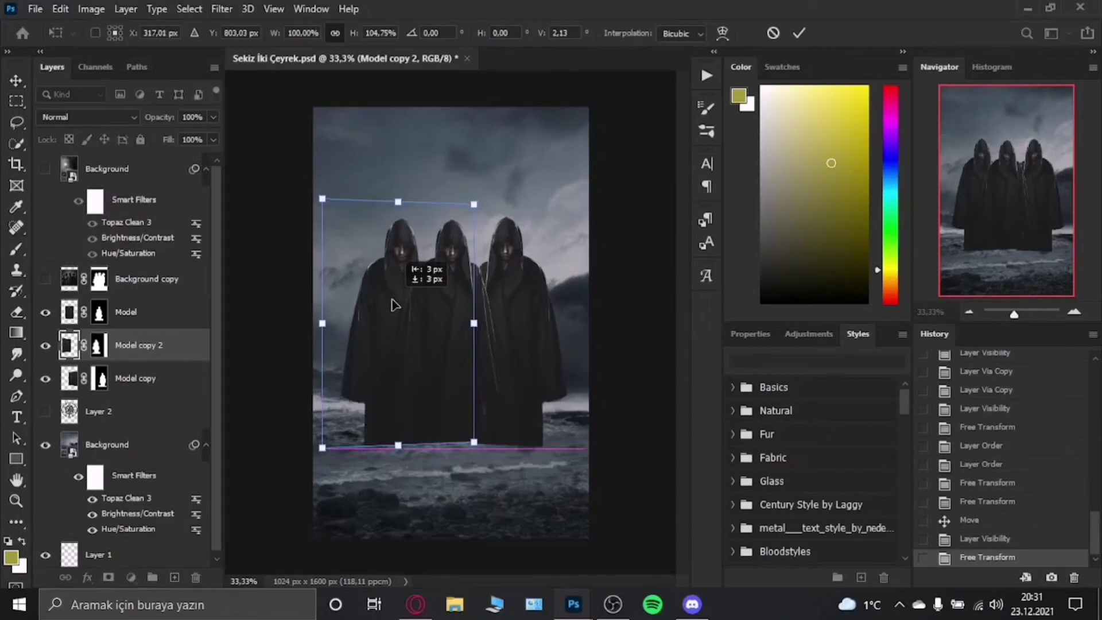
{"action": "left_click", "coordinate": [800, 34]}
Delete the figure copies, show the three-figure group, hide Model, and rename the group
{"action": "left_click", "coordinate": [453, 289]}
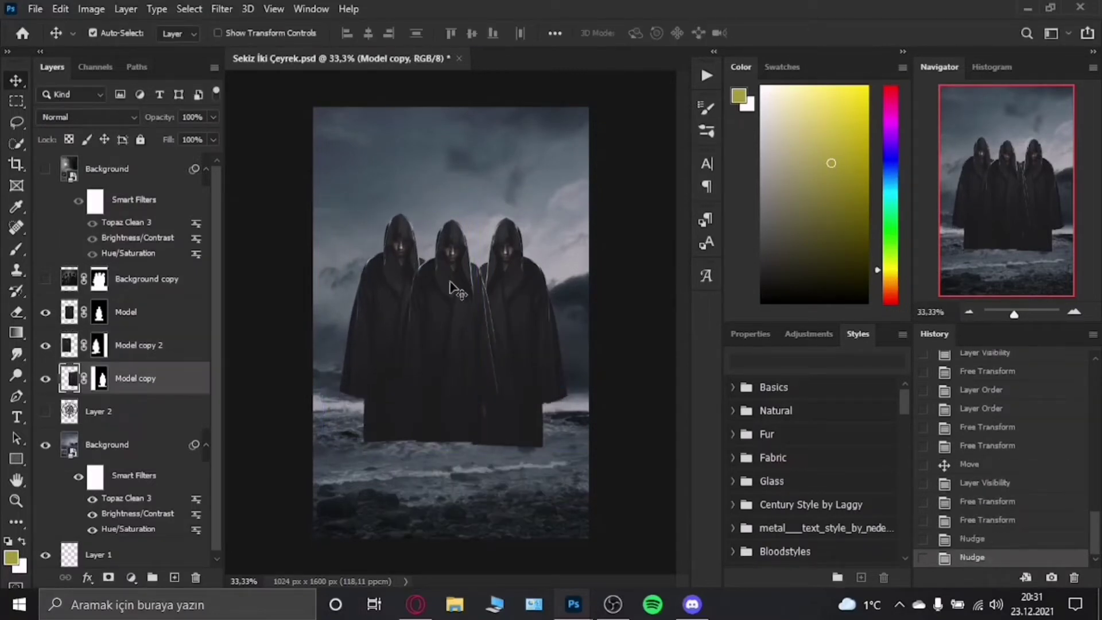
{"action": "key", "text": "Delete"}
{"action": "key", "text": "Delete"}
{"action": "left_click", "coordinate": [45, 278]}
{"action": "left_click", "coordinate": [46, 312]}
{"action": "double_click", "coordinate": [147, 278]}
Show the single front-facing Model figure and place it above the group
{"action": "type", "text": "Model"}
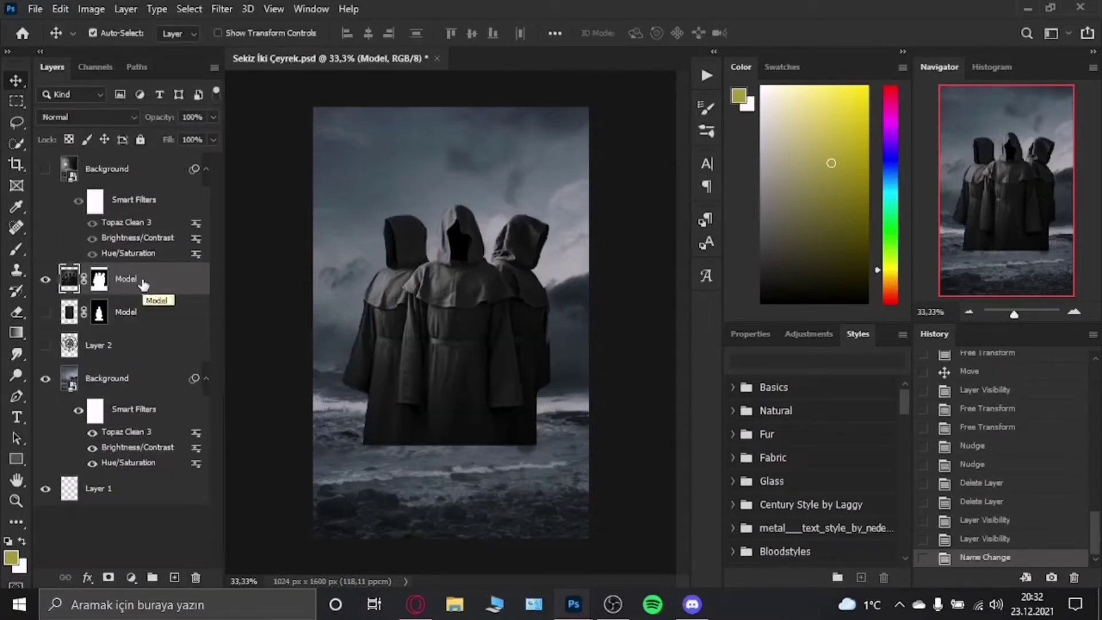
{"action": "left_click", "coordinate": [45, 312]}
{"action": "left_click_drag", "start_coordinate": [126, 312], "coordinate": [126, 270]}
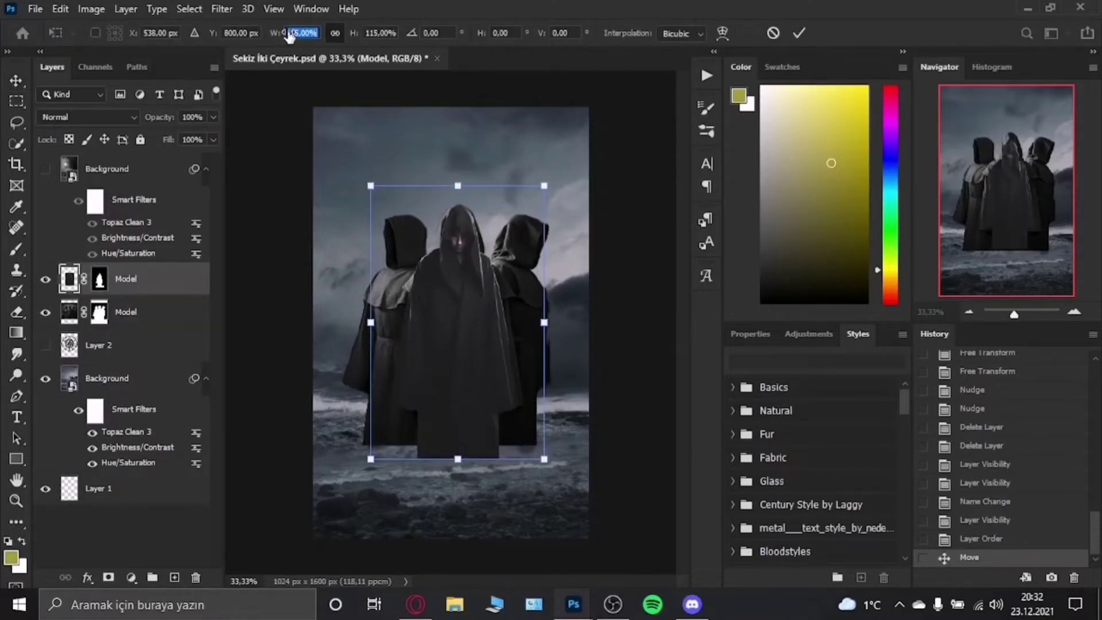
{"action": "left_click", "coordinate": [801, 34]}
Mask out the single figure's base with a marquee, then delete the layer
{"action": "left_click", "coordinate": [100, 281]}
{"action": "key", "text": "m"}
{"action": "left_click_drag", "start_coordinate": [597, 92], "coordinate": [661, 521]}
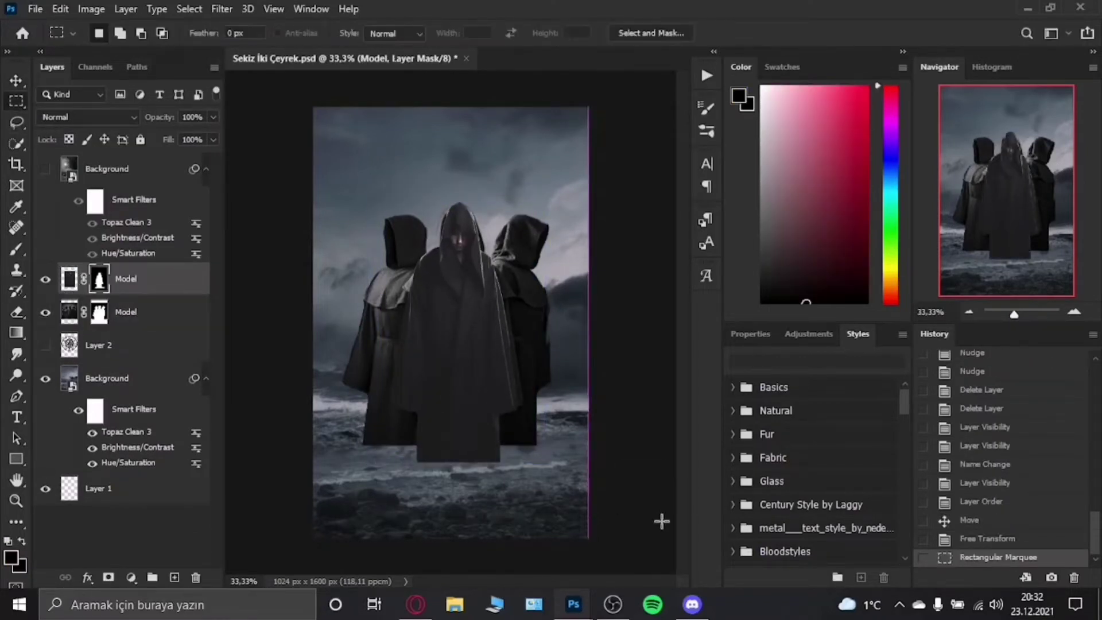
{"action": "left_click_drag", "start_coordinate": [398, 452], "coordinate": [493, 454]}
{"action": "key", "text": "m"}
{"action": "key", "text": "Delete"}
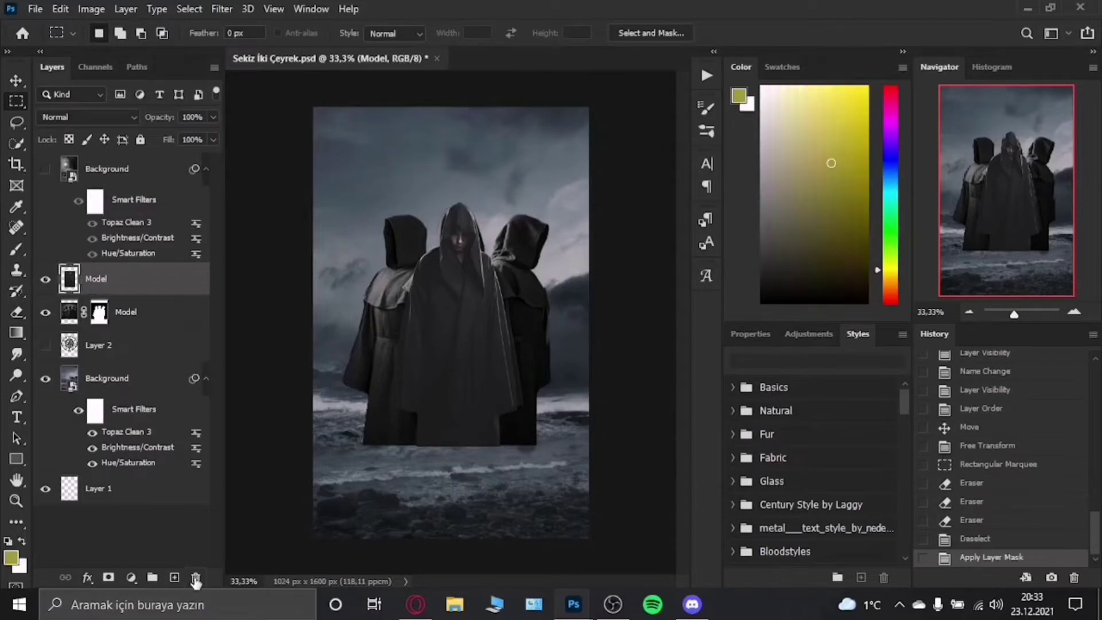
{"action": "key", "text": "Delete"}
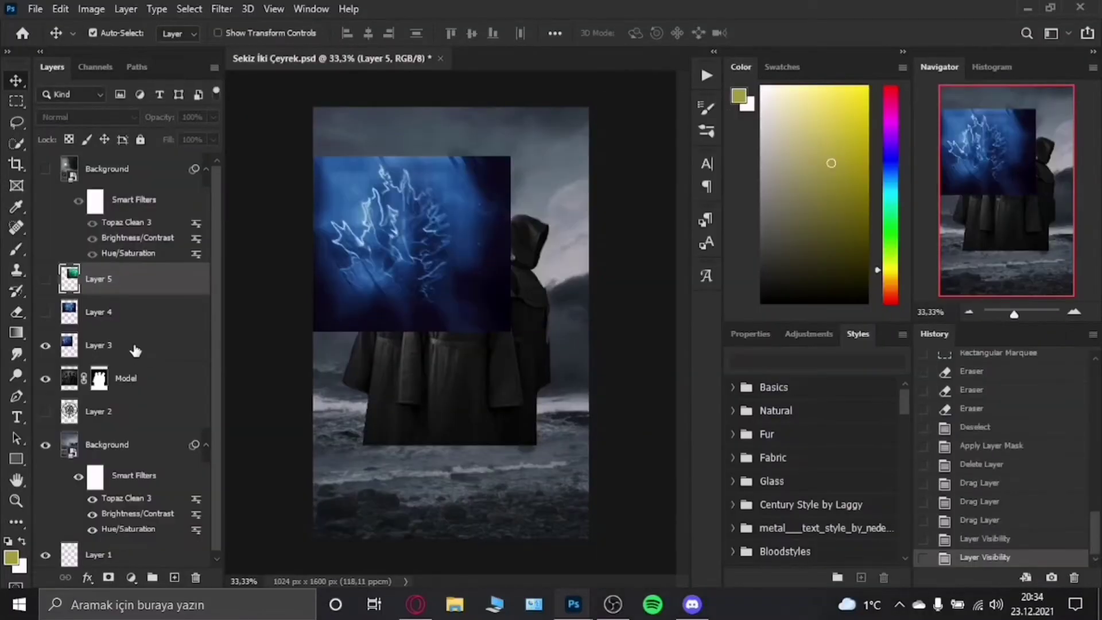
Scale and rotate the blue texture to fill the canvas in Color Dodge blending
{"action": "left_click_drag", "start_coordinate": [427, 254], "coordinate": [483, 319]}
{"action": "left_click_drag", "start_coordinate": [319, 222], "coordinate": [265, 98]}
{"action": "left_click_drag", "start_coordinate": [637, 103], "coordinate": [631, 517]}
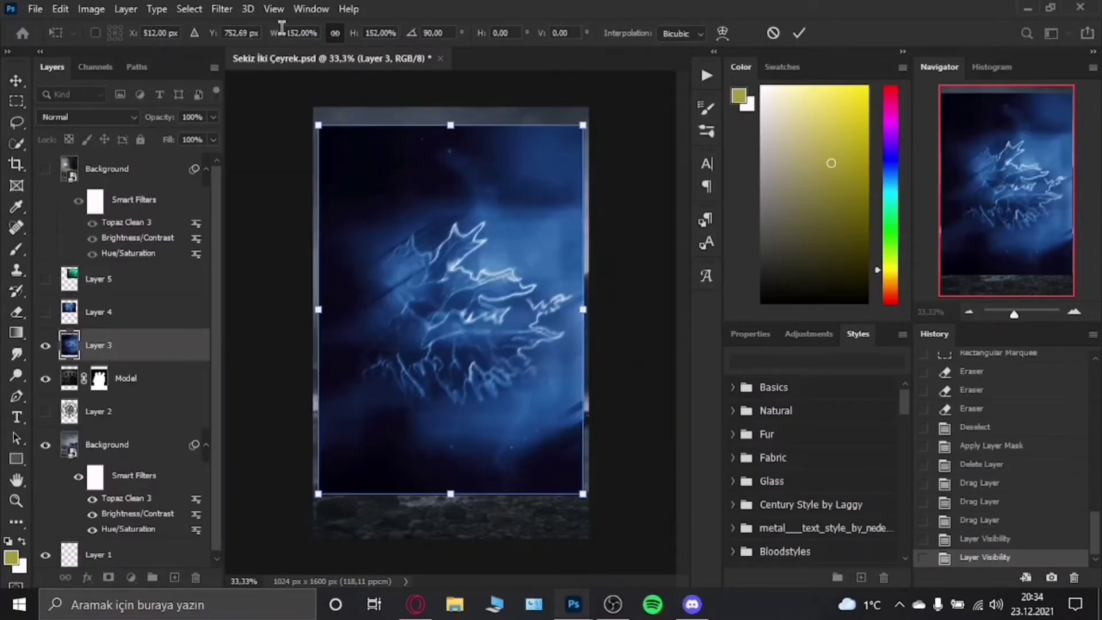
{"action": "key", "text": "Return"}
{"action": "left_click", "coordinate": [86, 116]}
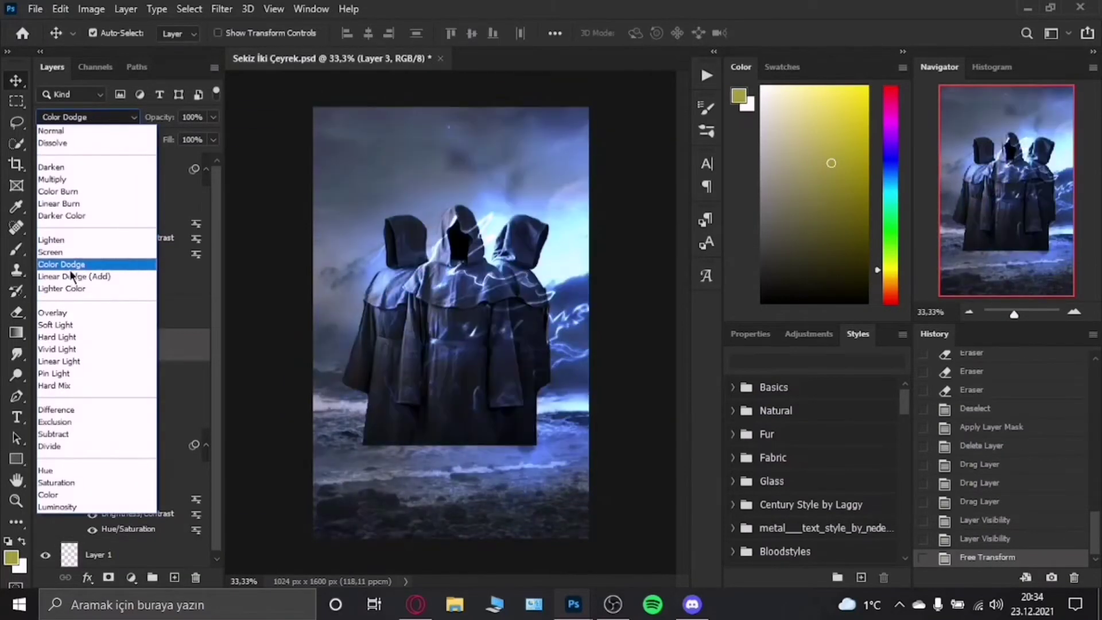
{"action": "left_click", "coordinate": [69, 261]}
Set the texture copy to Soft Light below the figures, saturation -38, opacity 40%
{"action": "left_click", "coordinate": [86, 116]}
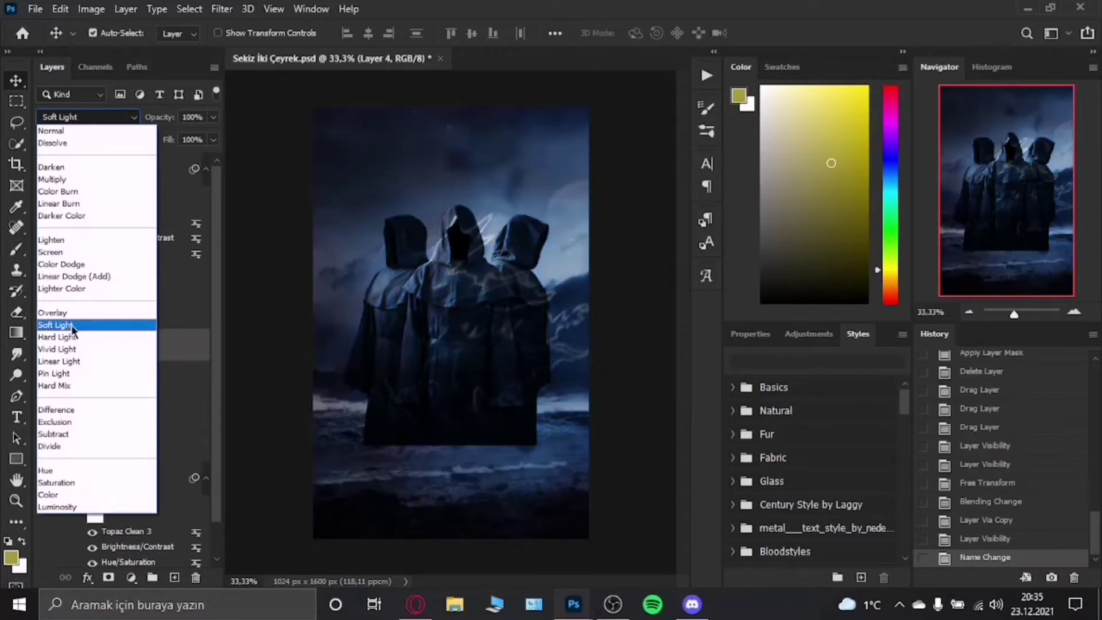
{"action": "left_click", "coordinate": [75, 322]}
{"action": "left_click_drag", "start_coordinate": [98, 345], "coordinate": [132, 467]}
{"action": "key", "text": "ctrl+u"}
{"action": "left_click_drag", "start_coordinate": [848, 298], "coordinate": [828, 298]}
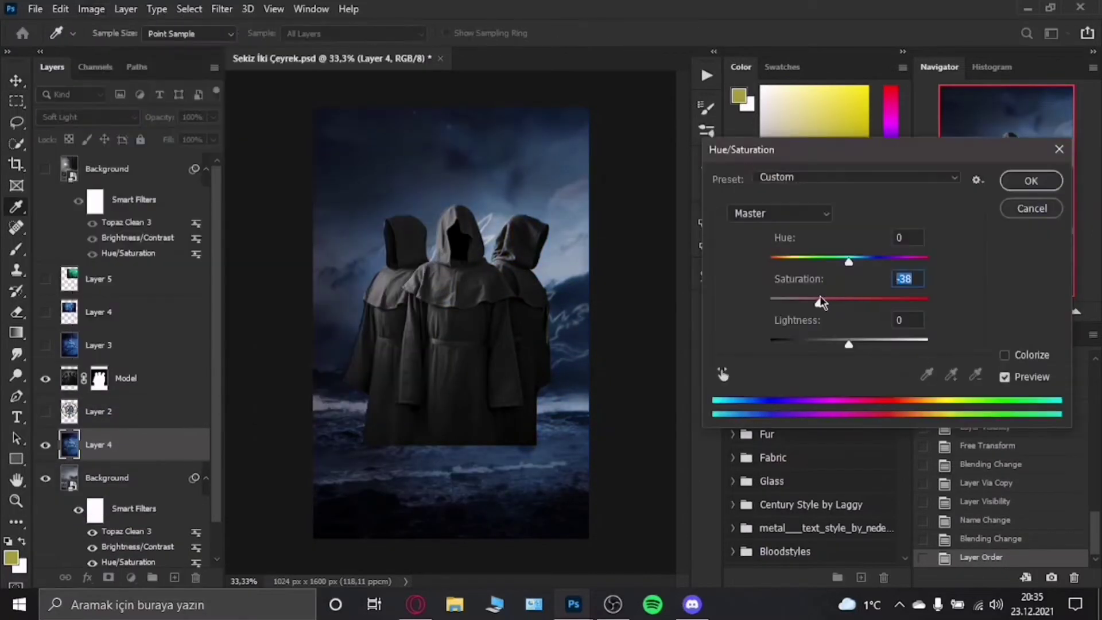
{"action": "left_click", "coordinate": [1005, 183]}
{"action": "mouse_move", "coordinate": [212, 117]}
{"action": "left_mouse_down"}
{"action": "mouse_move", "coordinate": [197, 140]}
{"action": "mouse_move", "coordinate": [172, 139]}
{"action": "left_mouse_up"}
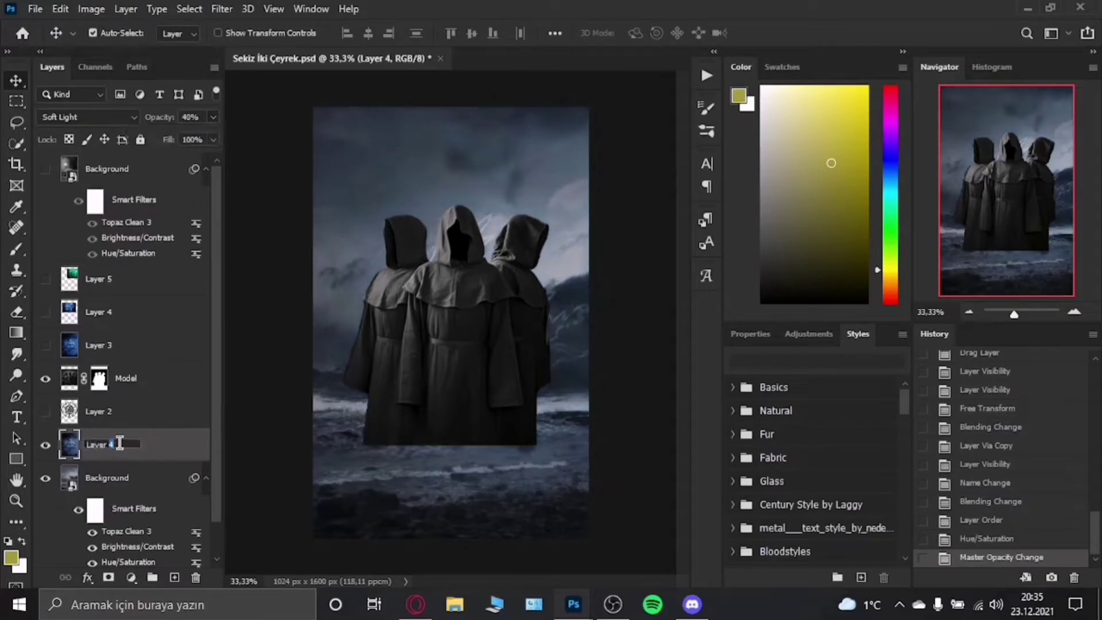
Duplicate the texture layer and fully desaturate the copy with Hue/Saturation
{"action": "left_click", "coordinate": [46, 312]}
{"action": "key", "text": "ctrl+j"}
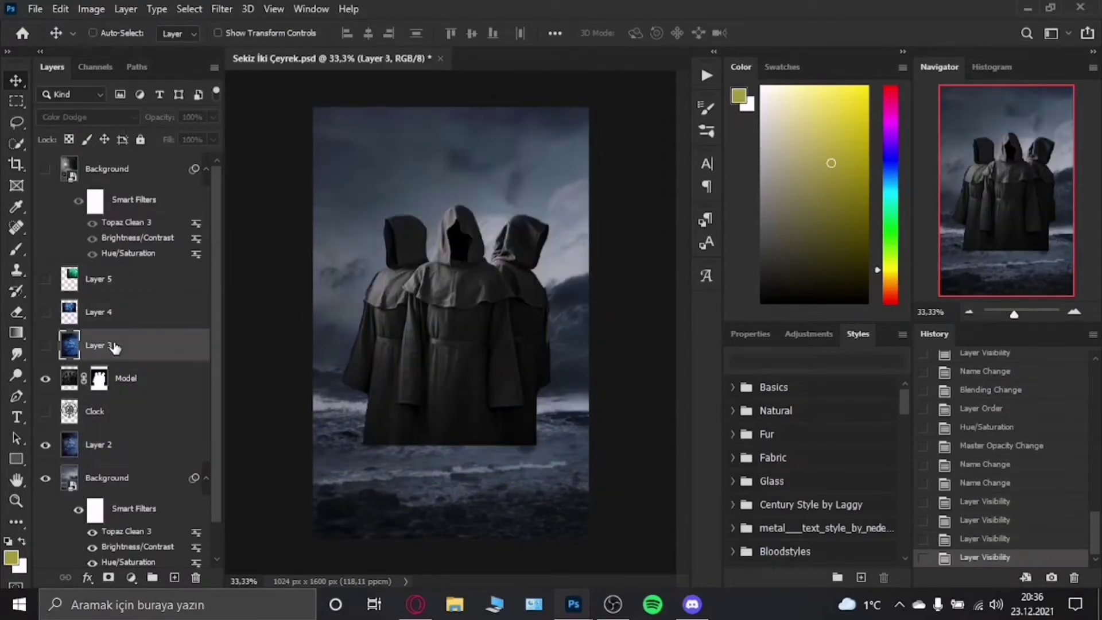
{"action": "left_click", "coordinate": [46, 345]}
{"action": "double_click", "coordinate": [99, 345]}
{"action": "left_click", "coordinate": [87, 116]}
{"action": "type", "text": "4"}
{"action": "left_click", "coordinate": [95, 13]}
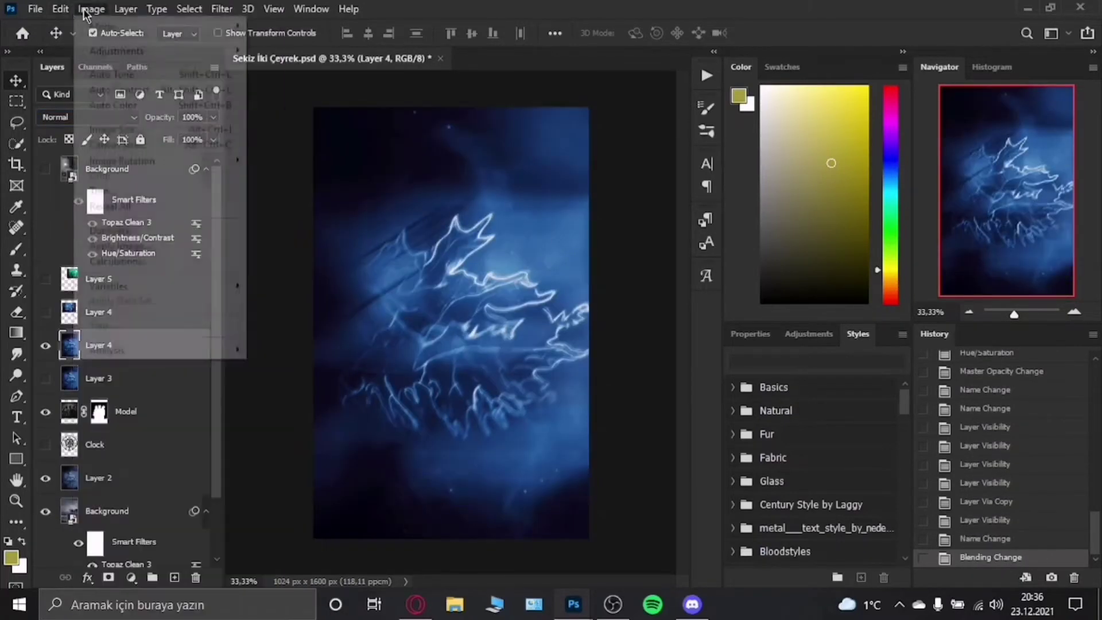
{"action": "left_click", "coordinate": [287, 114]}
{"action": "left_click_drag", "start_coordinate": [872, 307], "coordinate": [766, 306]}
{"action": "left_click", "coordinate": [1029, 179]}
Add a layer mask and pick a CrackDecay crack brush, enlarged, at 47% opacity
{"action": "left_click", "coordinate": [108, 576]}
{"action": "left_click", "coordinate": [17, 250]}
{"action": "left_click", "coordinate": [116, 33]}
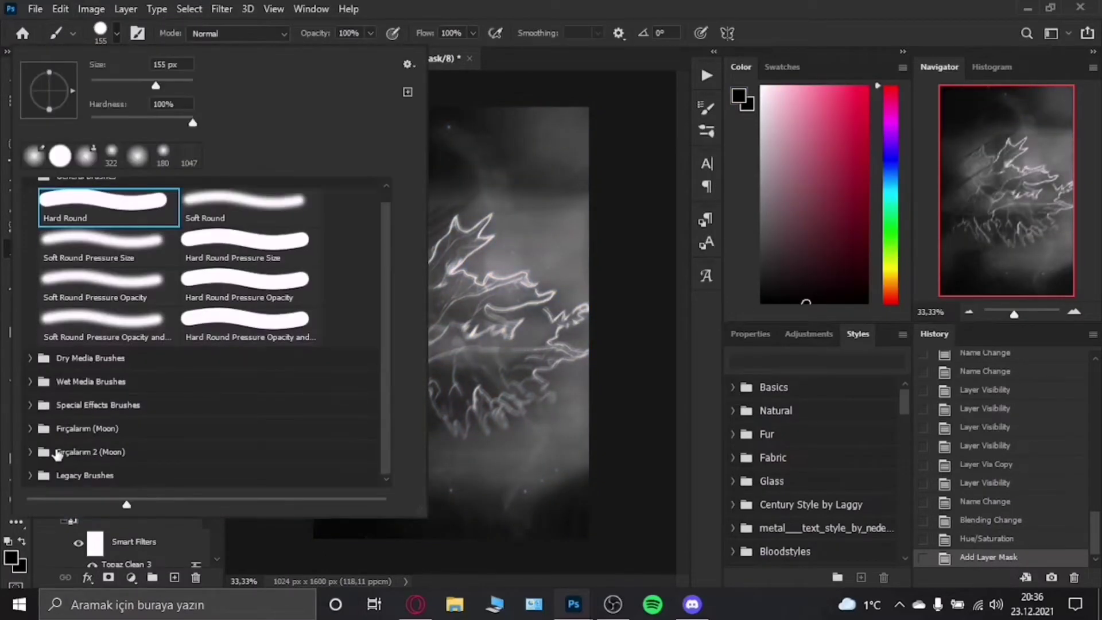
{"action": "left_click", "coordinate": [45, 452]}
{"action": "scroll", "coordinate": [153, 445], "scroll_direction": "down", "scroll_amount": 3}
{"action": "scroll", "coordinate": [160, 406], "scroll_direction": "down", "scroll_amount": 2}
{"action": "scroll", "coordinate": [159, 407], "scroll_direction": "down", "scroll_amount": 5}
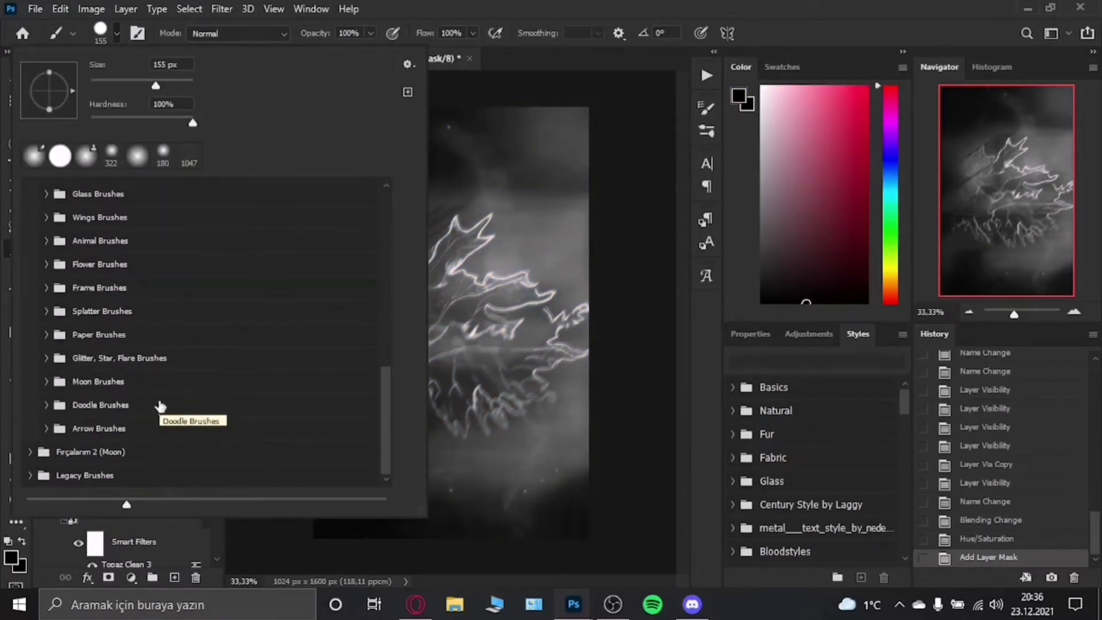
{"action": "scroll", "coordinate": [158, 409], "scroll_direction": "down", "scroll_amount": 5}
{"action": "left_click", "coordinate": [103, 339]}
{"action": "scroll", "coordinate": [106, 414], "scroll_direction": "down", "scroll_amount": 3}
{"action": "scroll", "coordinate": [106, 414], "scroll_direction": "down", "scroll_amount": 1}
{"action": "left_click", "coordinate": [46, 252]}
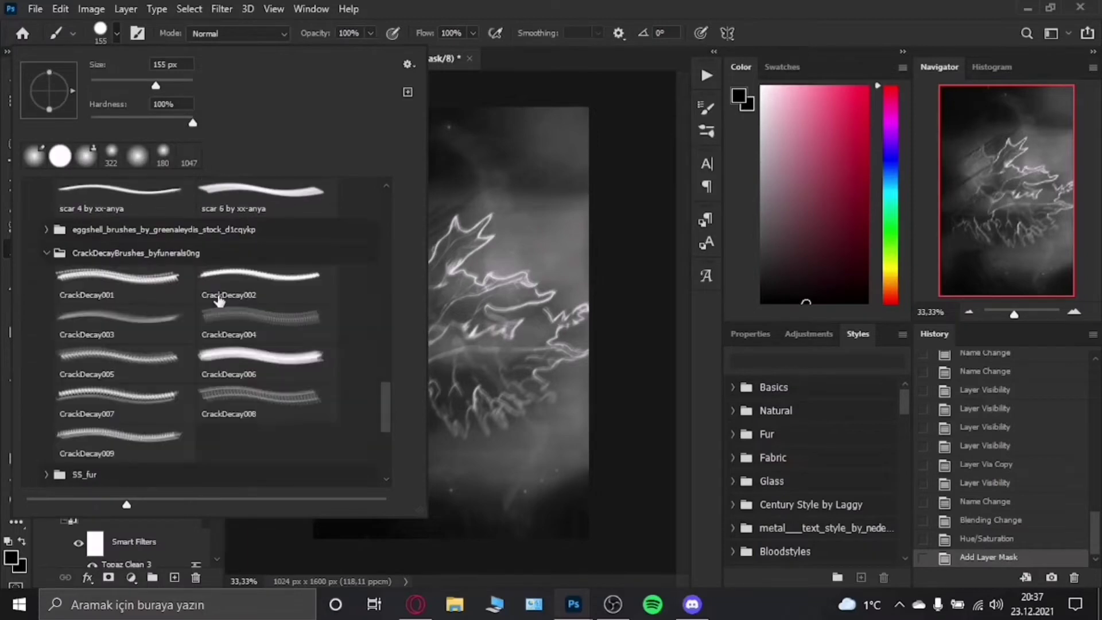
{"action": "double_click", "coordinate": [216, 295]}
{"action": "key", "text": "4"}
{"action": "key", "text": "7"}
{"action": "left_click", "coordinate": [468, 360]}
Paint the mask with the crack brush to clear texture off the hooded figures
{"action": "left_click", "coordinate": [491, 226]}
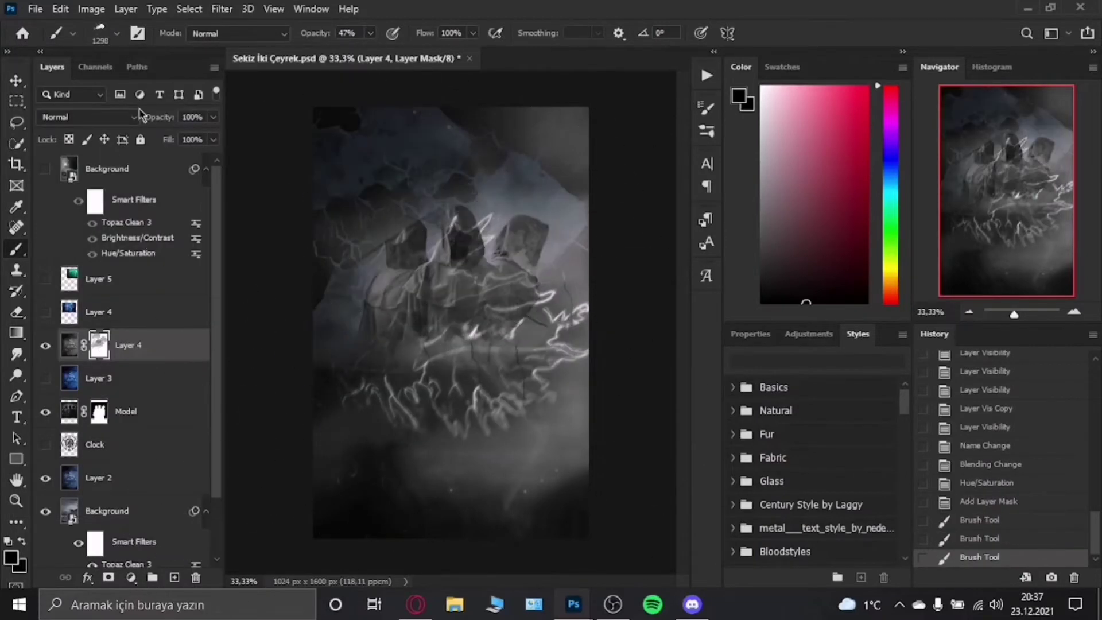
{"action": "left_click", "coordinate": [467, 394]}
{"action": "left_click", "coordinate": [487, 121]}
{"action": "left_click", "coordinate": [528, 195]}
{"action": "left_click", "coordinate": [516, 307]}
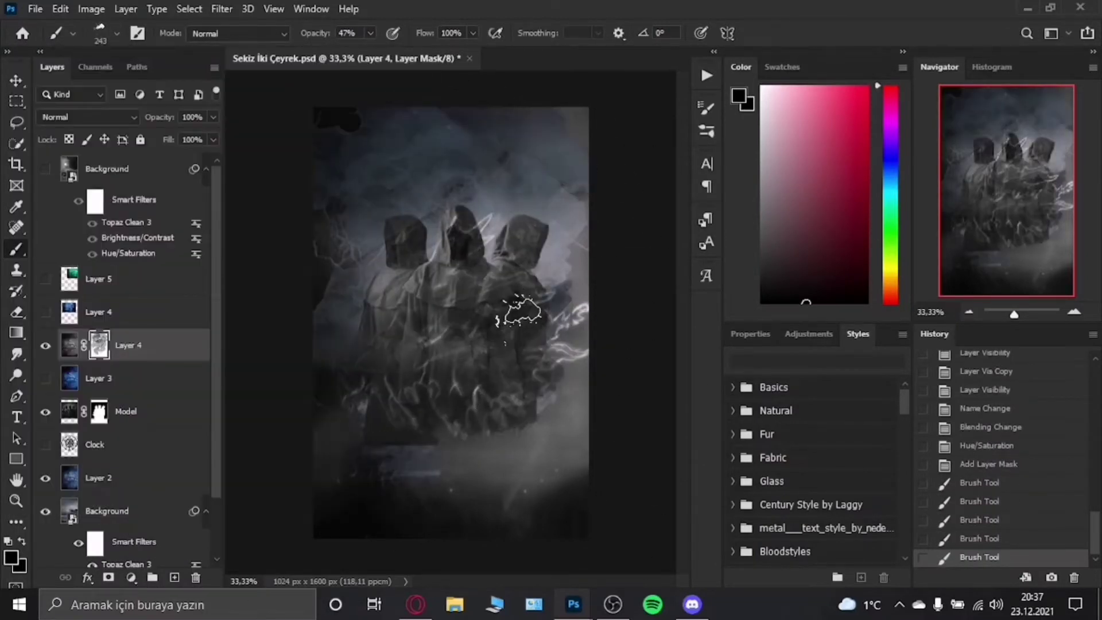
{"action": "left_click", "coordinate": [470, 367]}
{"action": "left_click", "coordinate": [493, 410]}
{"action": "left_click", "coordinate": [462, 229]}
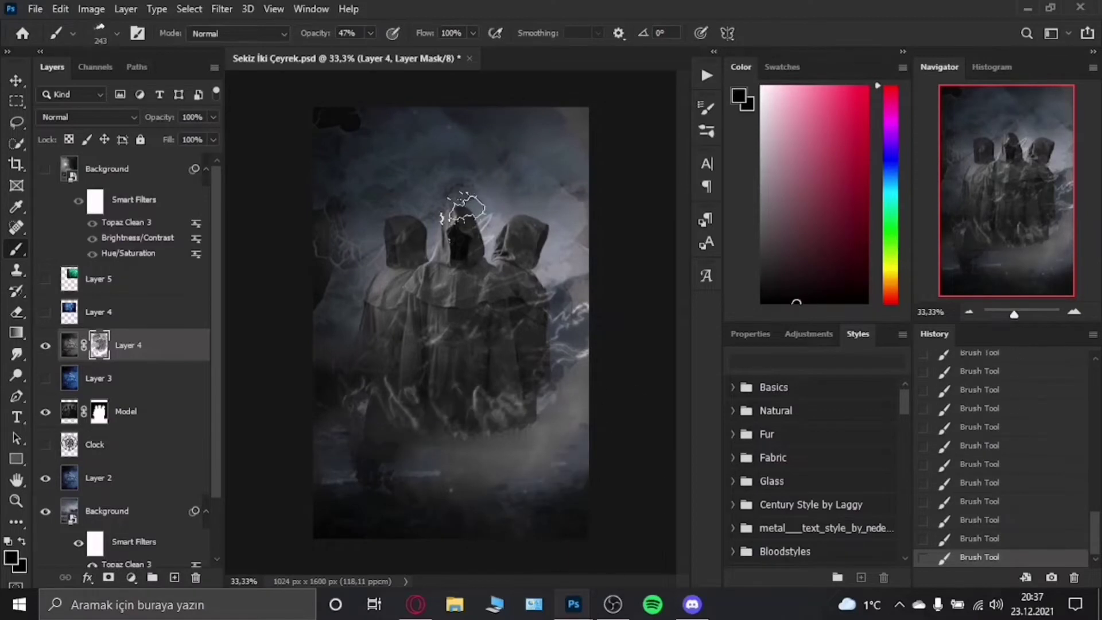
{"action": "left_click", "coordinate": [456, 333]}
{"action": "key", "text": "x"}
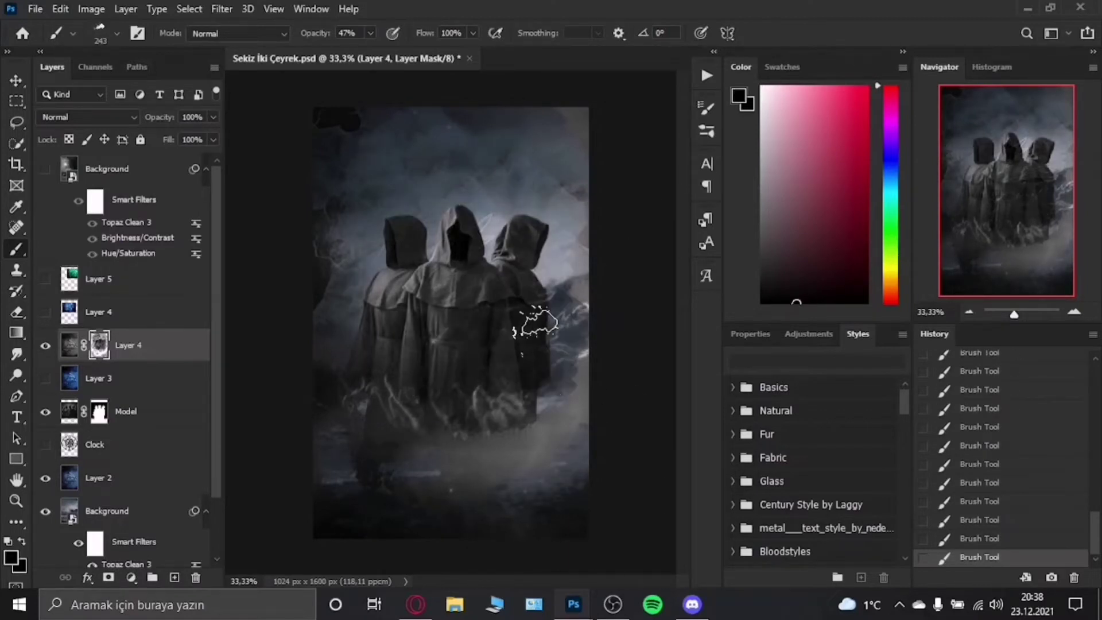
{"action": "key", "text": "ctrl+comma"}
{"action": "key", "text": "ctrl+comma"}
{"action": "left_click", "coordinate": [480, 315]}
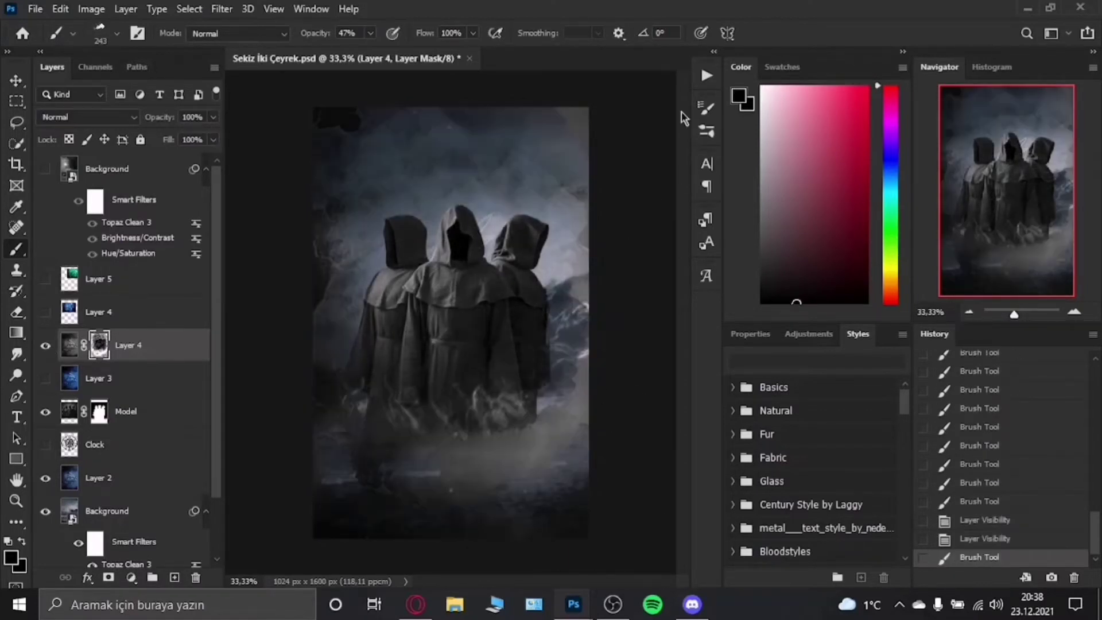
Set texture saturation to -30, darken it, raise contrast to 14, and move it below Layer 3
{"action": "left_click", "coordinate": [68, 345]}
{"action": "key", "text": "ctrl+u"}
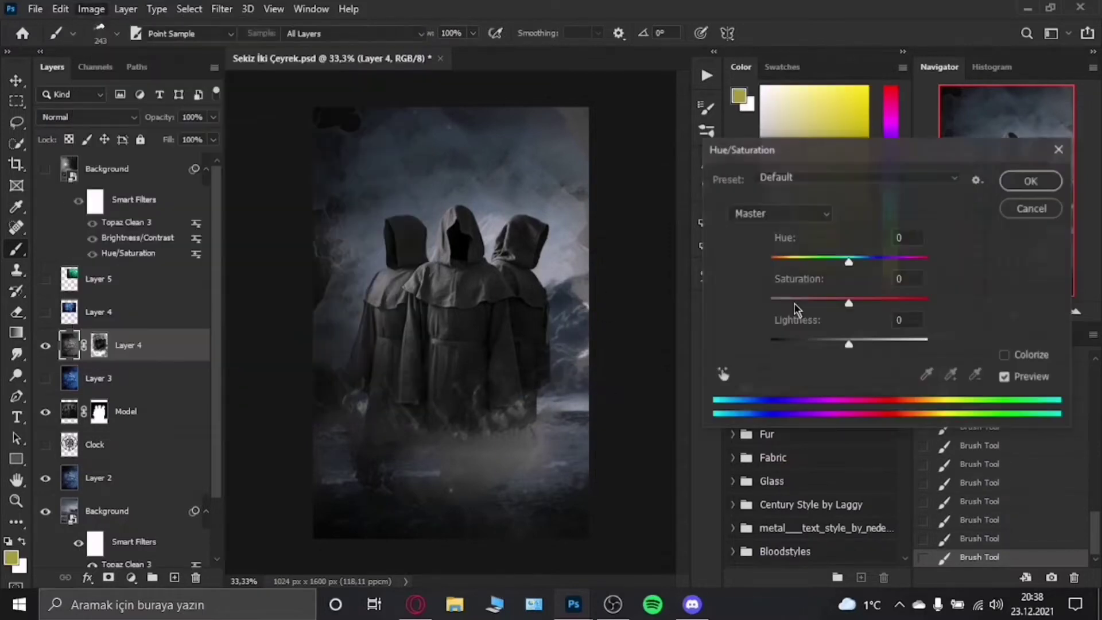
{"action": "left_click_drag", "start_coordinate": [849, 303], "coordinate": [825, 302]}
{"action": "left_click_drag", "start_coordinate": [824, 344], "coordinate": [846, 351]}
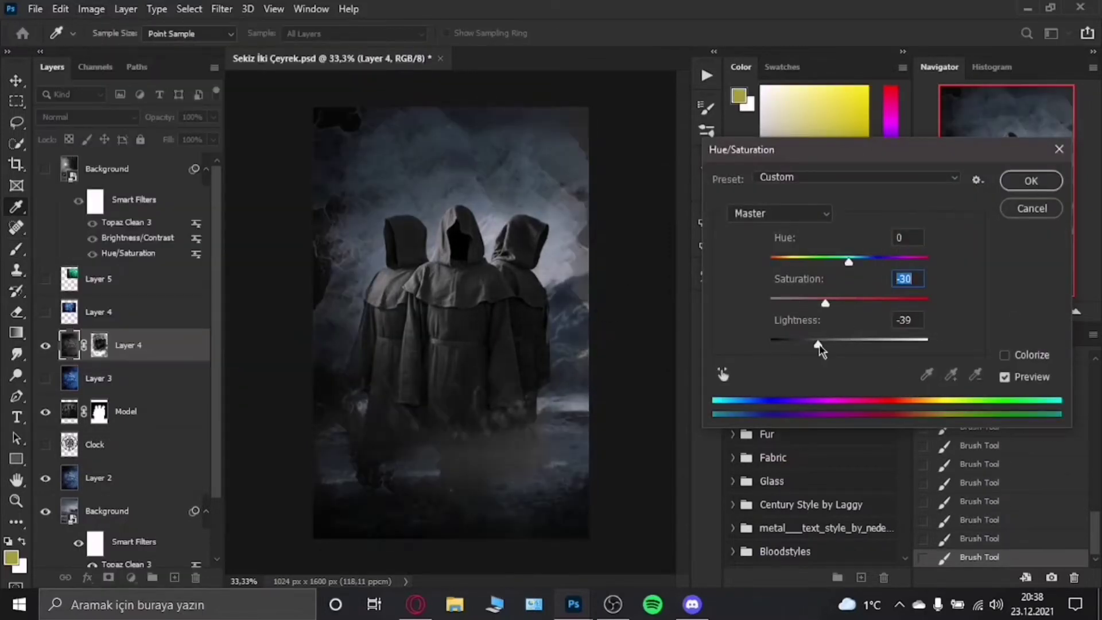
{"action": "left_click", "coordinate": [1018, 182]}
{"action": "key", "text": "alt+i"}
{"action": "key", "text": "j"}
{"action": "key", "text": "c"}
{"action": "left_click_drag", "start_coordinate": [806, 220], "coordinate": [775, 186]}
{"action": "left_click", "coordinate": [903, 163]}
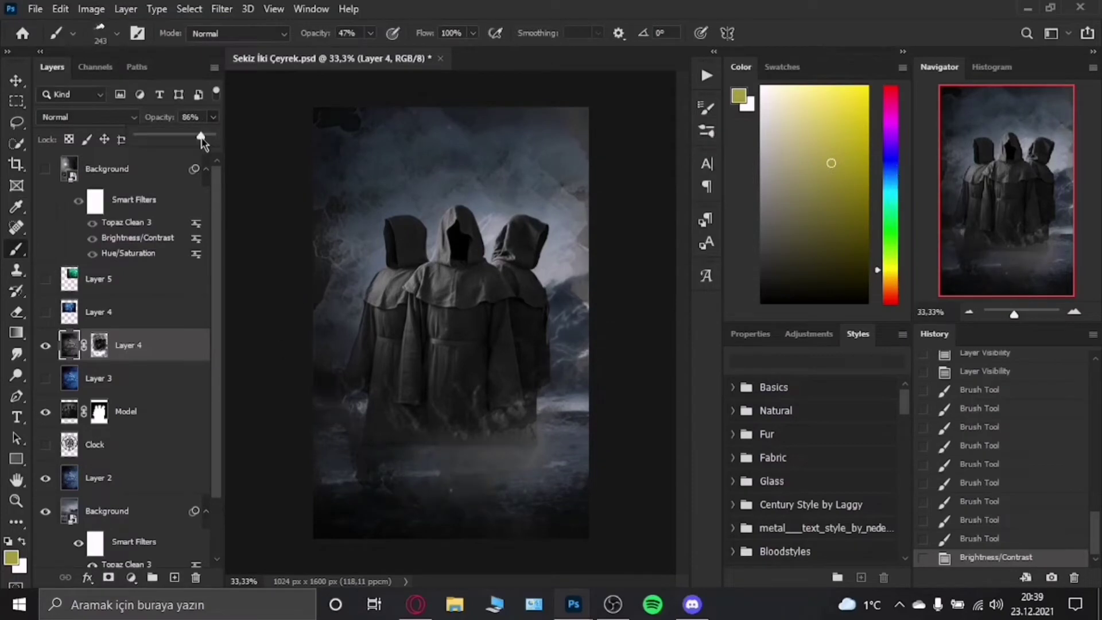
{"action": "left_click_drag", "start_coordinate": [171, 348], "coordinate": [172, 378]}
{"action": "double_click", "coordinate": [129, 377]}
Rename the texture layers Texture 2, Texture 1 and Texture 3
{"action": "type", "text": "Texture 2"}
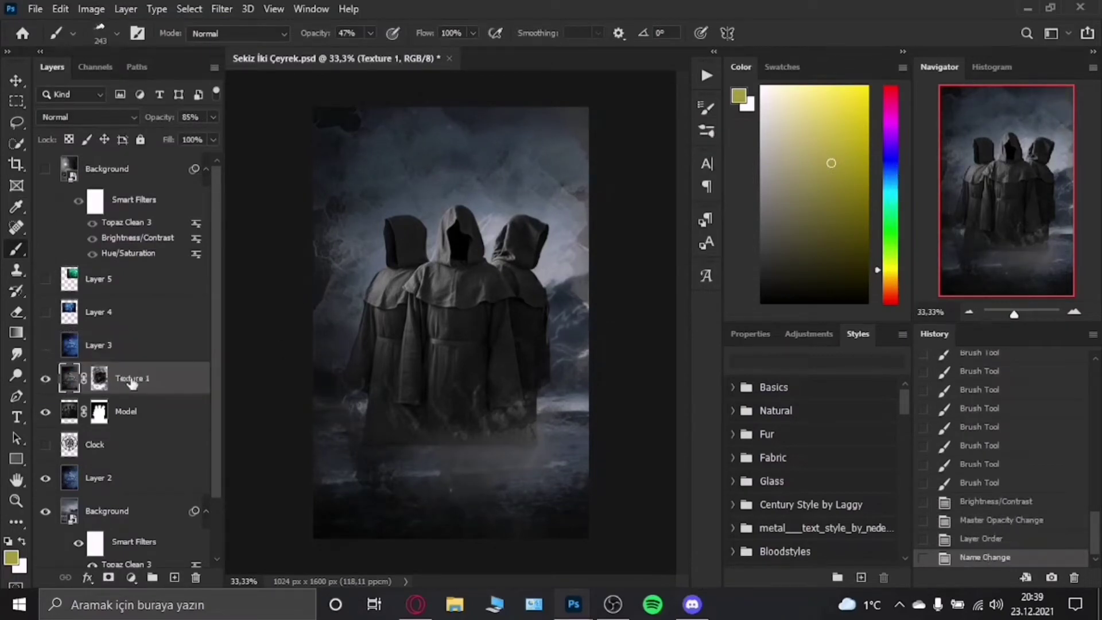
{"action": "double_click", "coordinate": [99, 478]}
{"action": "type", "text": "Texture 1"}
{"action": "key", "text": "Return"}
{"action": "double_click", "coordinate": [99, 344]}
{"action": "type", "text": "Texture 3"}
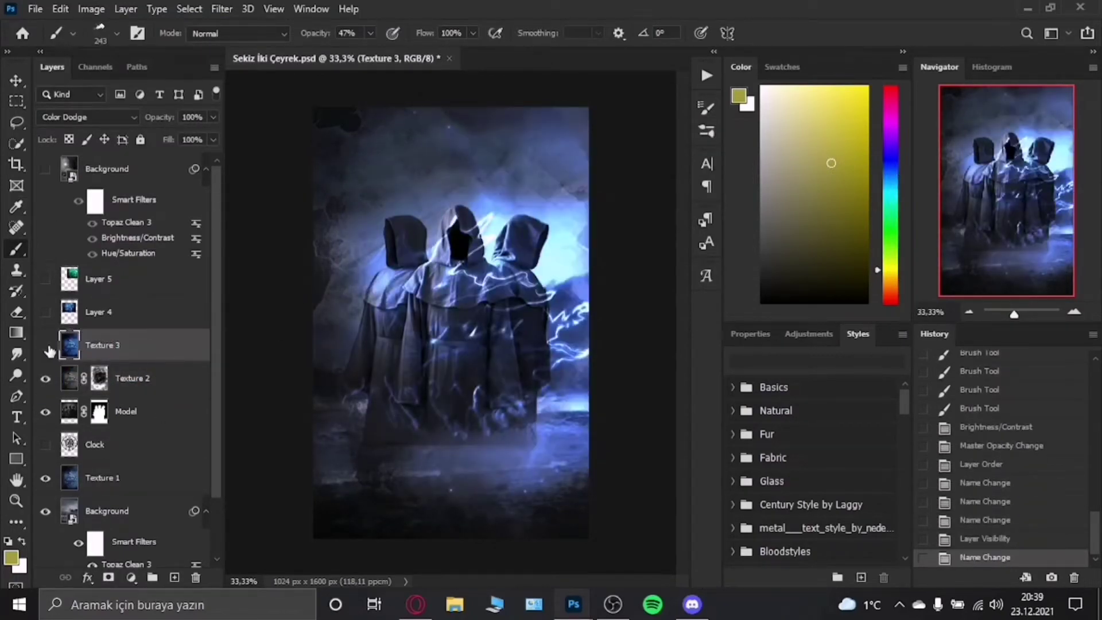
Show the green texture below Texture 3 and scale it to cover the poster
{"action": "left_click", "coordinate": [45, 279]}
{"action": "left_click_drag", "start_coordinate": [99, 279], "coordinate": [99, 358]}
{"action": "key", "text": "ctrl+t"}
{"action": "left_click_drag", "start_coordinate": [528, 251], "coordinate": [455, 233]}
{"action": "left_click_drag", "start_coordinate": [369, 192], "coordinate": [287, 67]}
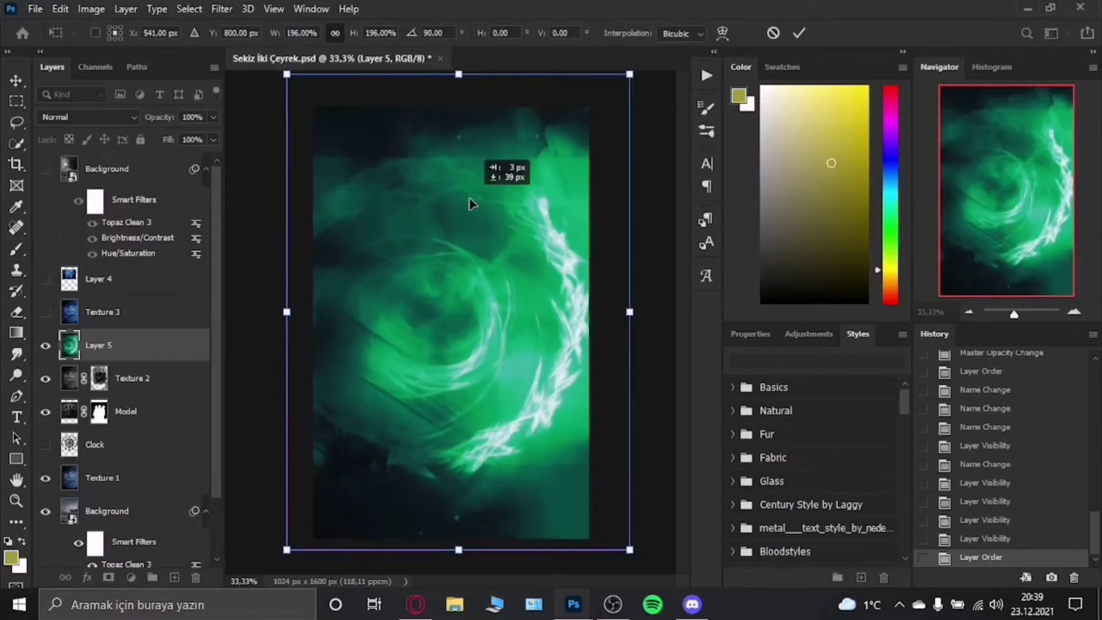
{"action": "key", "text": "Return"}
Blend the green texture in Soft Light, lower its saturation, and set opacity to 65%
{"action": "left_click", "coordinate": [86, 117]}
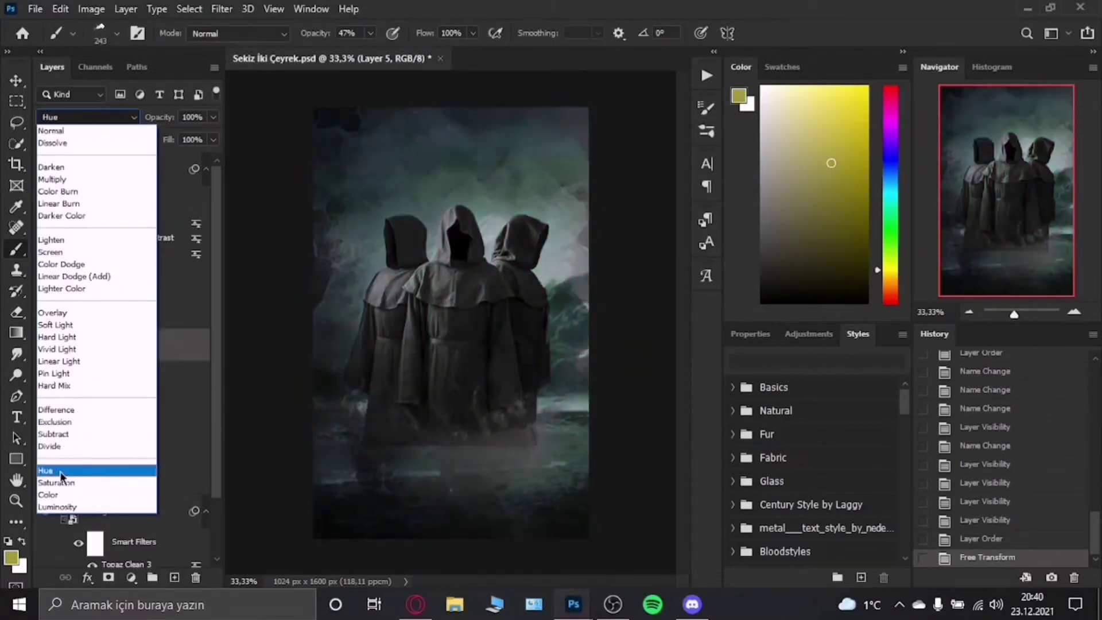
{"action": "left_click", "coordinate": [56, 324]}
{"action": "left_click", "coordinate": [91, 9]}
{"action": "key", "text": "ctrl+u"}
{"action": "left_click_drag", "start_coordinate": [874, 302], "coordinate": [842, 302]}
{"action": "key", "text": "Return"}
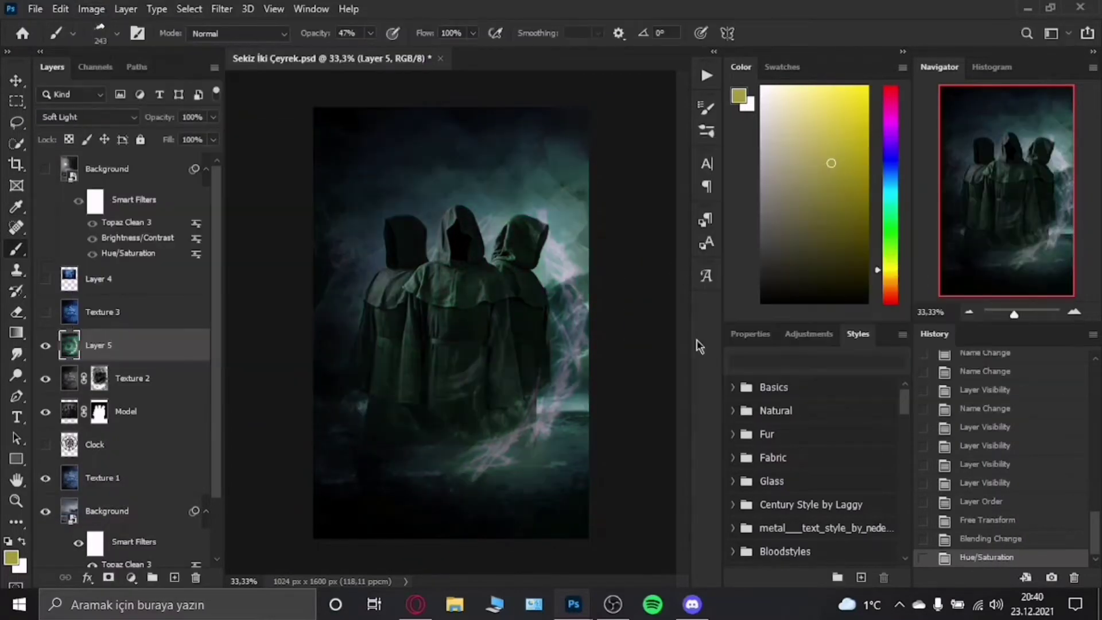
{"action": "left_click", "coordinate": [213, 116]}
{"action": "left_click_drag", "start_coordinate": [217, 135], "coordinate": [186, 138]}
Fully desaturate the green texture and rename it Texture 3
{"action": "key", "text": "ctrl+u"}
{"action": "left_click_drag", "start_coordinate": [866, 300], "coordinate": [843, 300]}
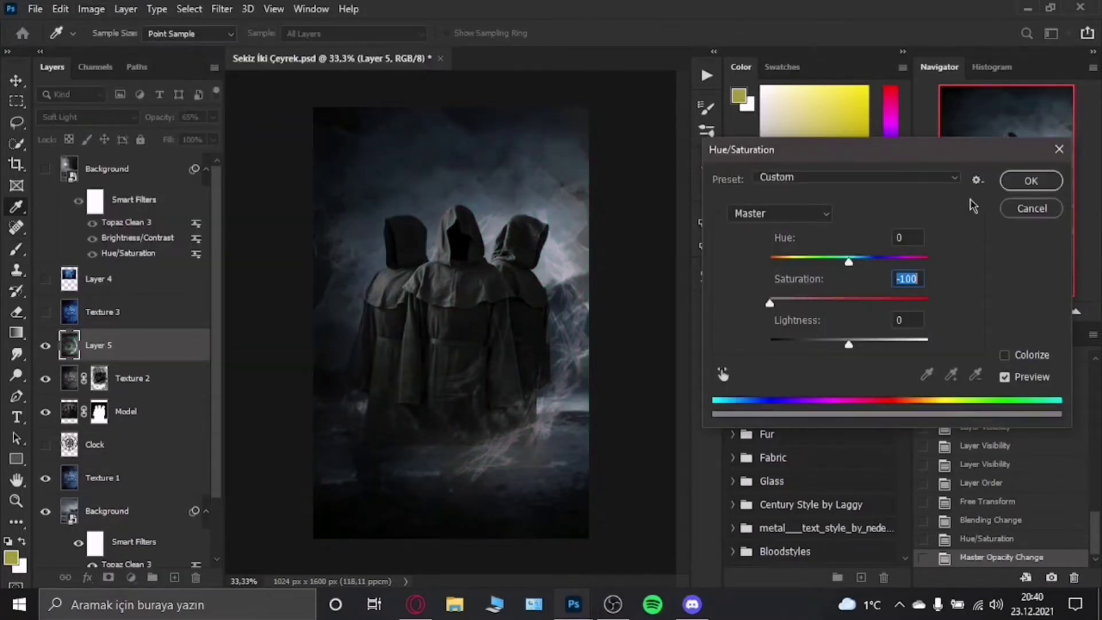
{"action": "key", "text": "Return"}
{"action": "double_click", "coordinate": [99, 345]}
{"action": "type", "text": "Texture 3"}
{"action": "key", "text": "Return"}
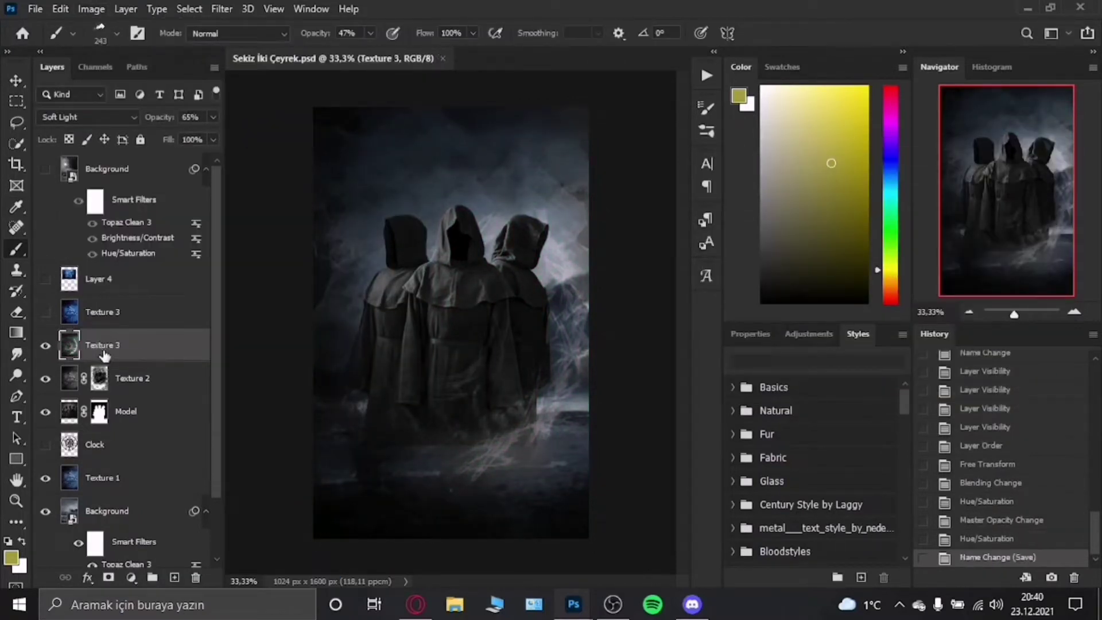
Raise the brightness of Texture 2 with Brightness/Contrast
{"action": "left_click", "coordinate": [132, 378]}
{"action": "left_click", "coordinate": [91, 8]}
{"action": "left_click", "coordinate": [359, 44]}
{"action": "left_click_drag", "start_coordinate": [778, 180], "coordinate": [832, 179]}
{"action": "left_click", "coordinate": [905, 161]}
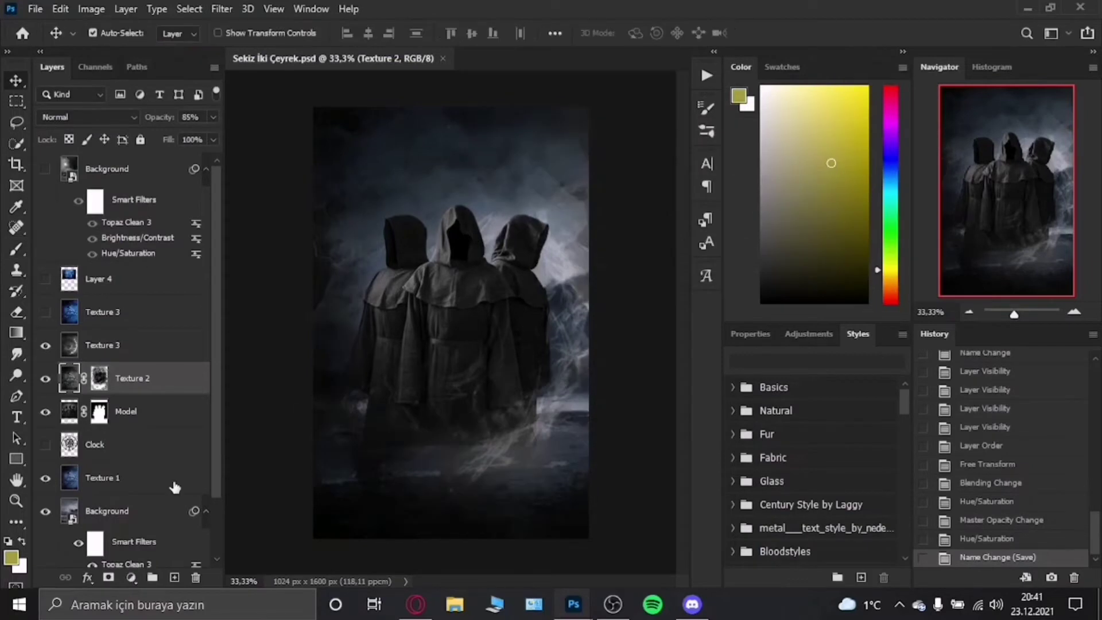
Briefly show the Clock layer and try its transform and blend modes, then hide it
{"action": "scroll", "coordinate": [172, 485], "scroll_direction": "down", "scroll_amount": 2}
{"action": "left_click", "coordinate": [45, 374]}
{"action": "left_click", "coordinate": [114, 374]}
{"action": "key", "text": "ctrl+t"}
{"action": "left_click", "coordinate": [86, 116]}
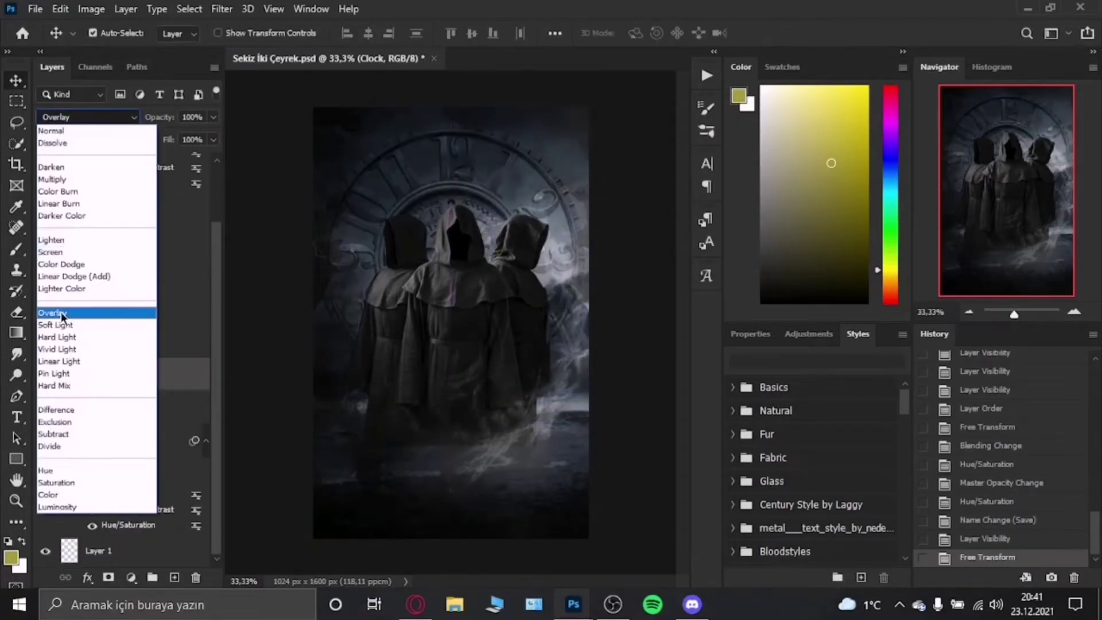
{"action": "key", "text": "Escape"}
{"action": "left_click", "coordinate": [45, 374]}
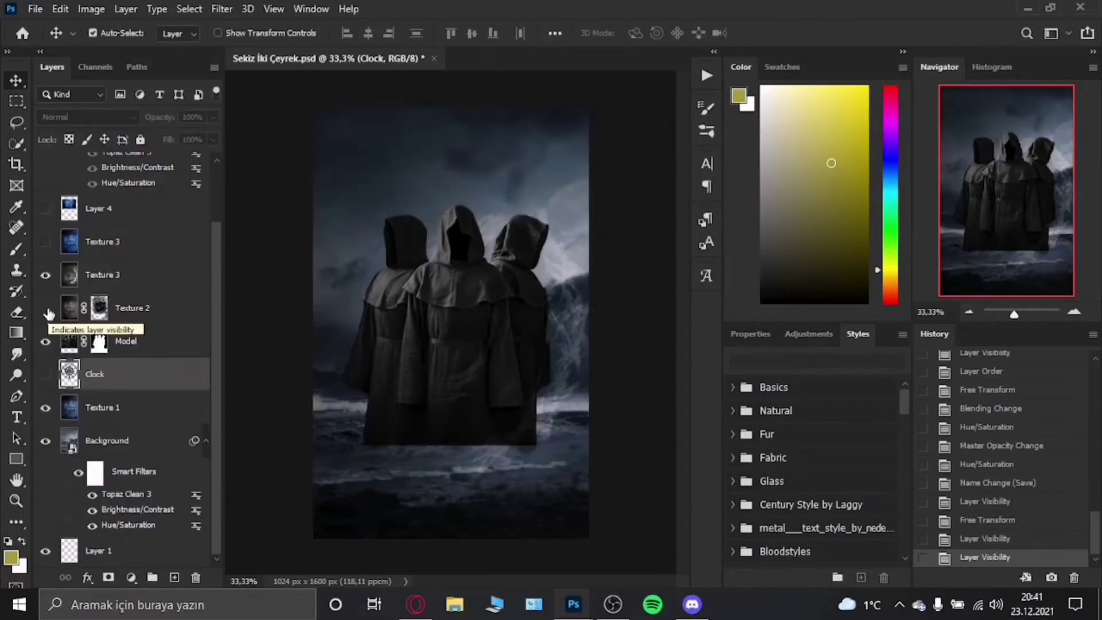
Select Texture 2, then Texture 1 and toggle its visibility to compare
{"action": "left_click", "coordinate": [132, 308]}
{"action": "key", "text": "b"}
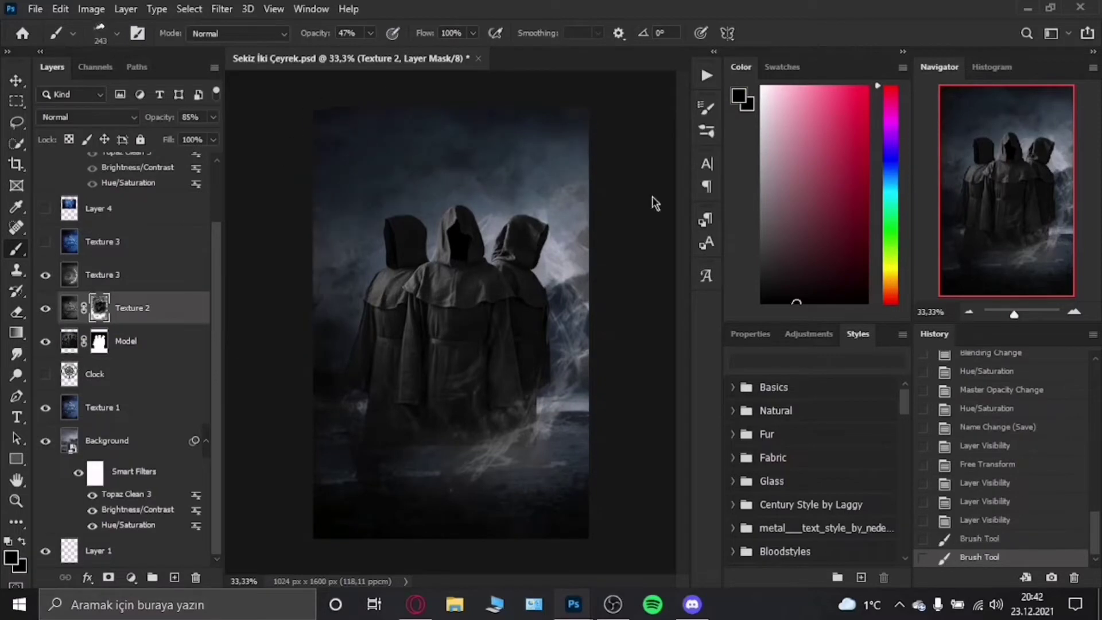
{"action": "left_click", "coordinate": [143, 407]}
{"action": "left_click", "coordinate": [45, 407]}
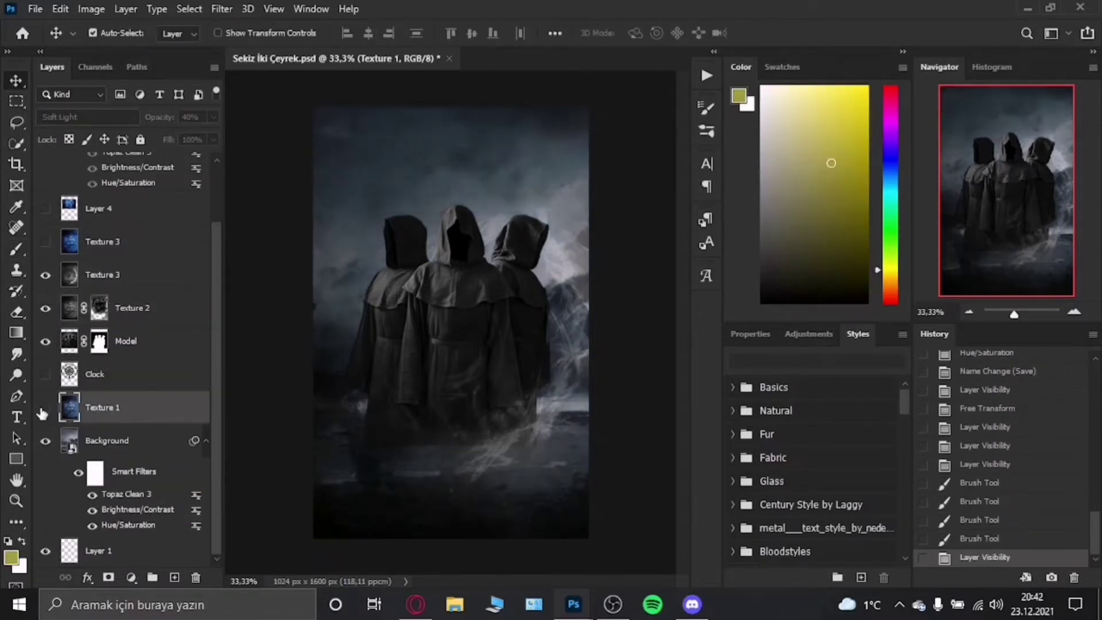
Lower Texture 1's opacity, then place the clock image and scale it to fill the canvas
{"action": "key", "text": "3"}
{"action": "left_click", "coordinate": [143, 275]}
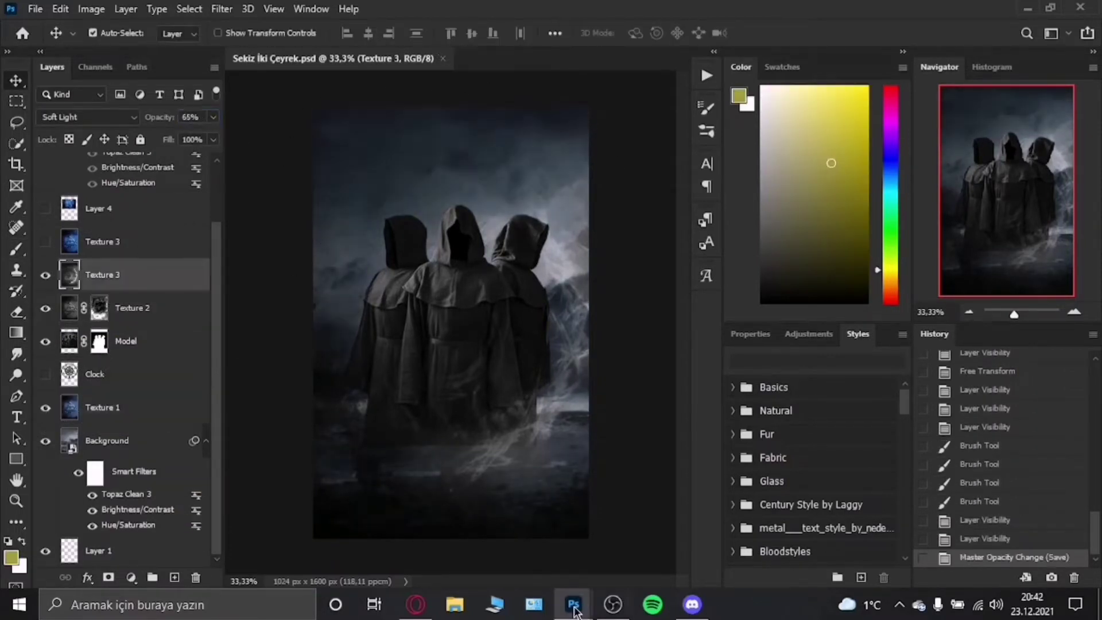
{"action": "left_click_drag", "start_coordinate": [648, 230], "coordinate": [421, 218]}
{"action": "key", "text": "ctrl+t"}
{"action": "left_click_drag", "start_coordinate": [538, 292], "coordinate": [664, 386]}
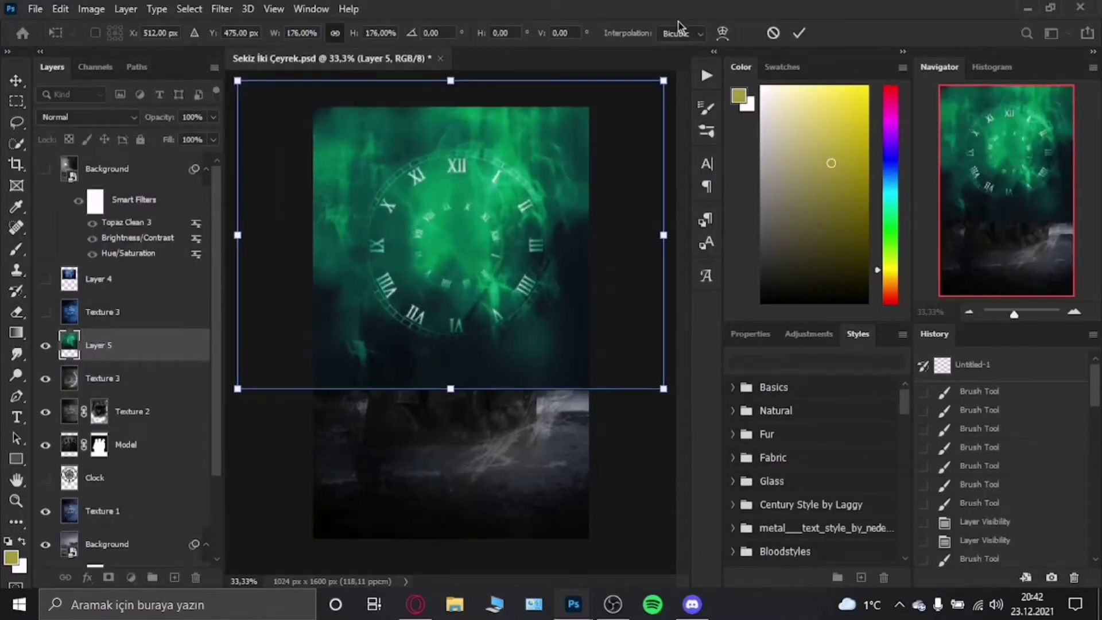
{"action": "key", "text": "Return"}
Blend the clock in Color Dodge, enlarge it to 139% and shift it down behind the figures
{"action": "left_click", "coordinate": [86, 116]}
{"action": "left_click", "coordinate": [62, 264]}
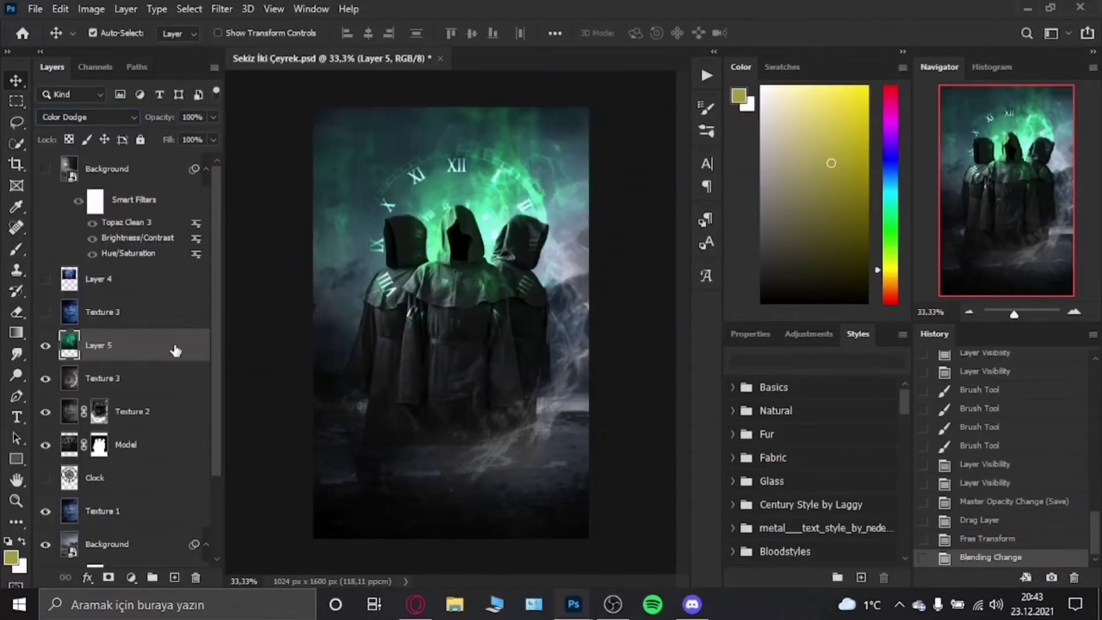
{"action": "key", "text": "ctrl+t"}
{"action": "left_click_drag", "start_coordinate": [664, 386], "coordinate": [674, 448]}
{"action": "mouse_move", "coordinate": [546, 194]}
{"action": "left_mouse_down"}
{"action": "mouse_move", "coordinate": [500, 203]}
{"action": "mouse_move", "coordinate": [501, 236]}
{"action": "left_mouse_up"}
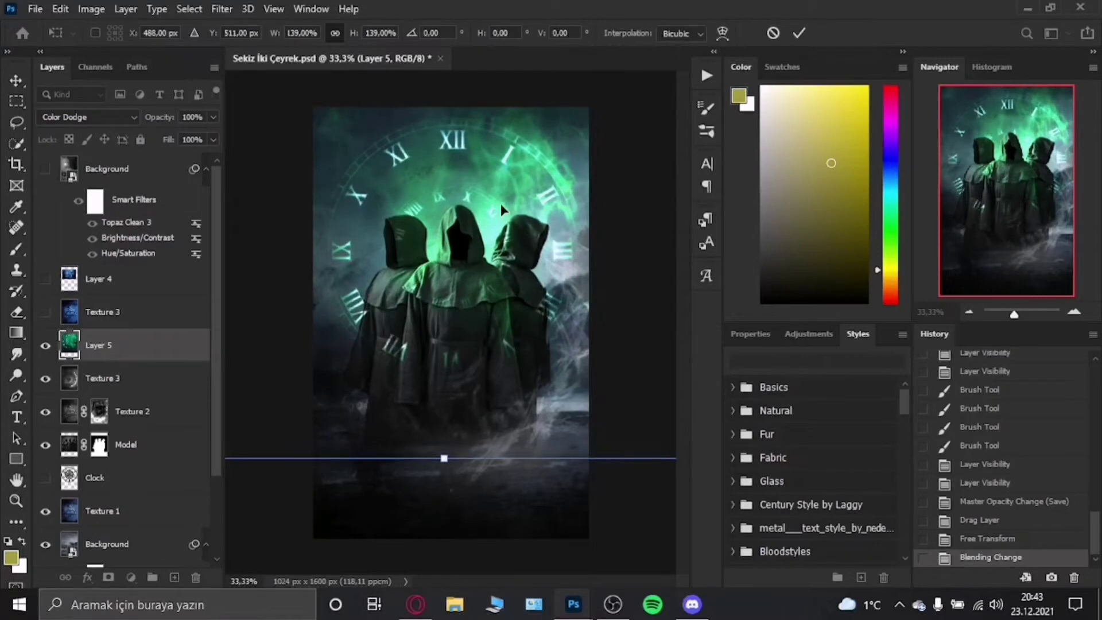
{"action": "key", "text": "Return"}
Erase the green clock glow off the hooded figures with a soft eraser at 52% opacity
{"action": "key", "text": "e"}
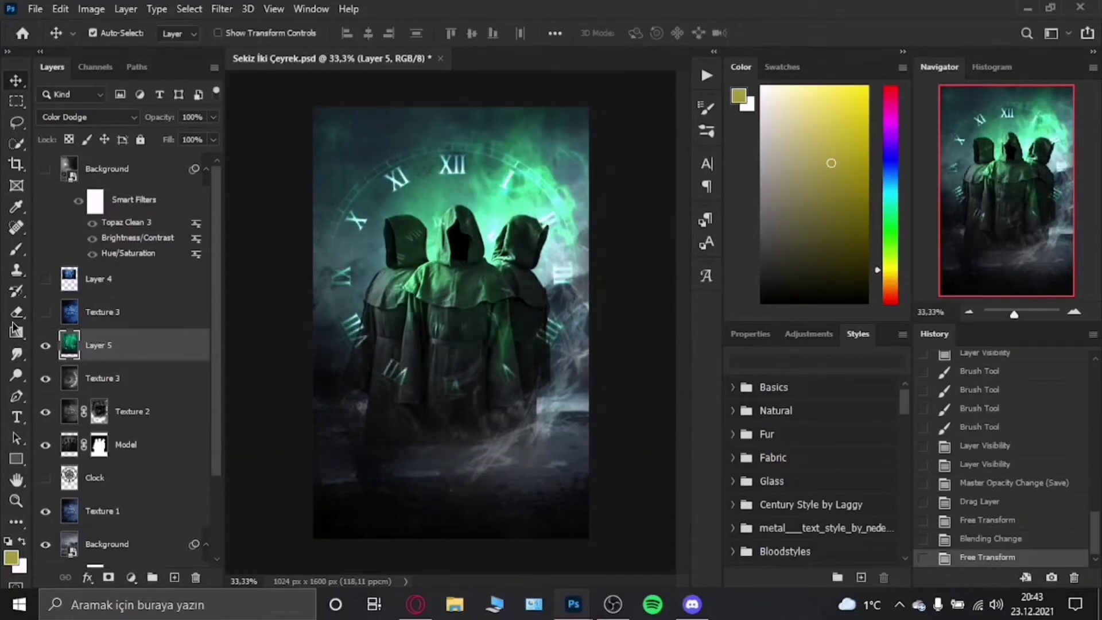
{"action": "left_click", "coordinate": [116, 33]}
{"action": "left_click", "coordinate": [305, 33]}
{"action": "left_click", "coordinate": [289, 52]}
{"action": "left_click_drag", "start_coordinate": [410, 221], "coordinate": [406, 253]}
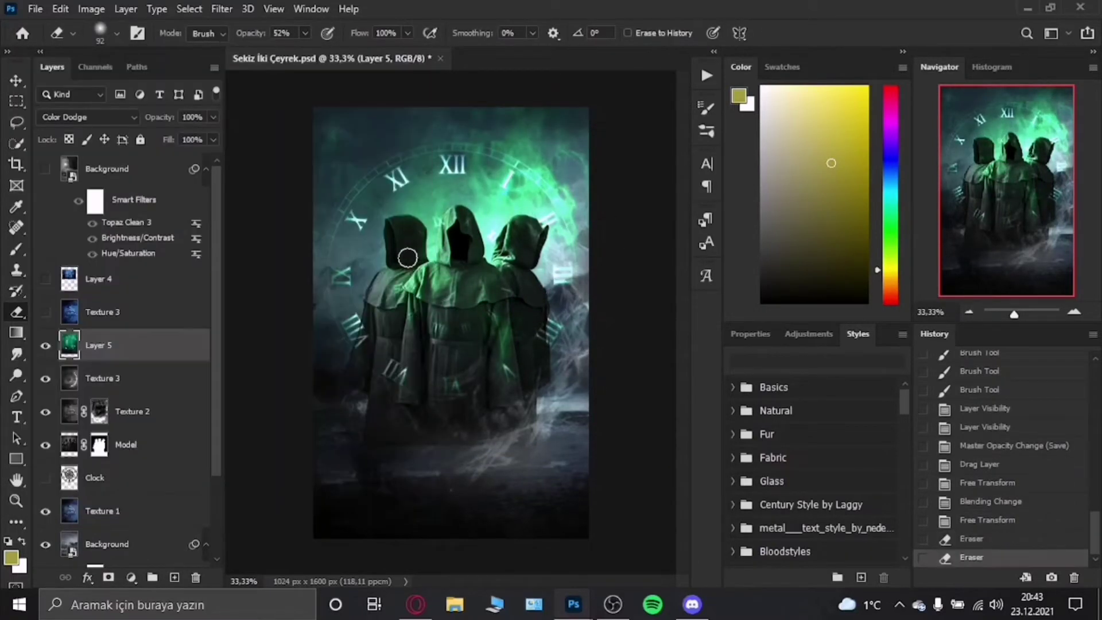
{"action": "left_click_drag", "start_coordinate": [447, 209], "coordinate": [451, 240]}
{"action": "mouse_move", "coordinate": [396, 258]}
{"action": "left_mouse_down"}
{"action": "mouse_move", "coordinate": [505, 296]}
{"action": "mouse_move", "coordinate": [485, 292]}
{"action": "left_mouse_up"}
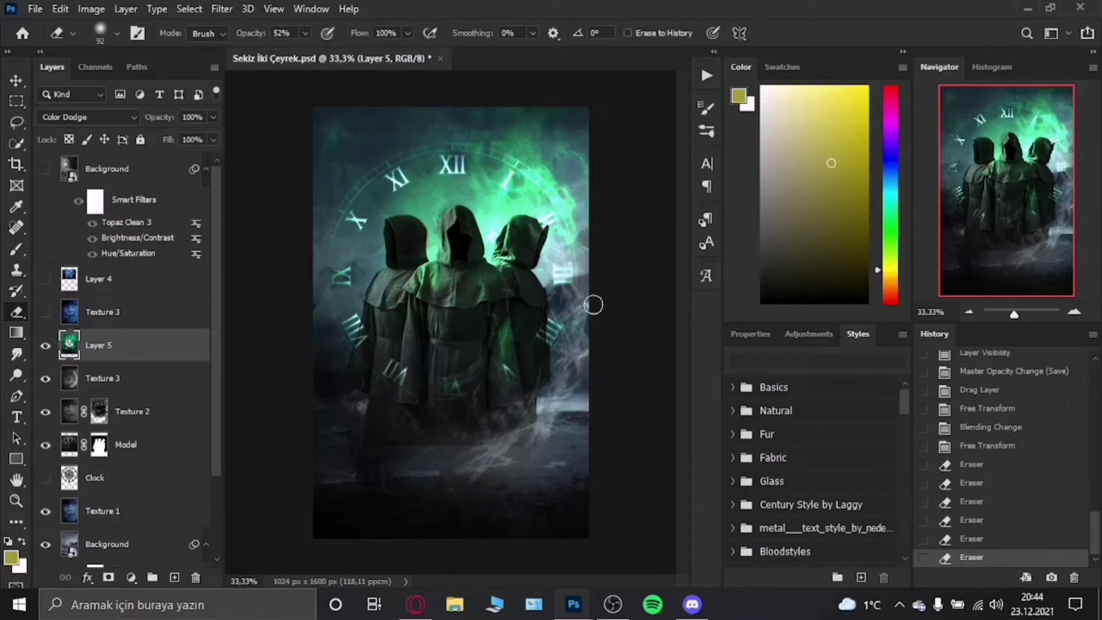
Desaturate the clock glow to grey with Hue/Saturation and duplicate the clock layer
{"action": "key", "text": "ctrl+u"}
{"action": "left_click_drag", "start_coordinate": [752, 297], "coordinate": [719, 297]}
{"action": "key", "text": "Return"}
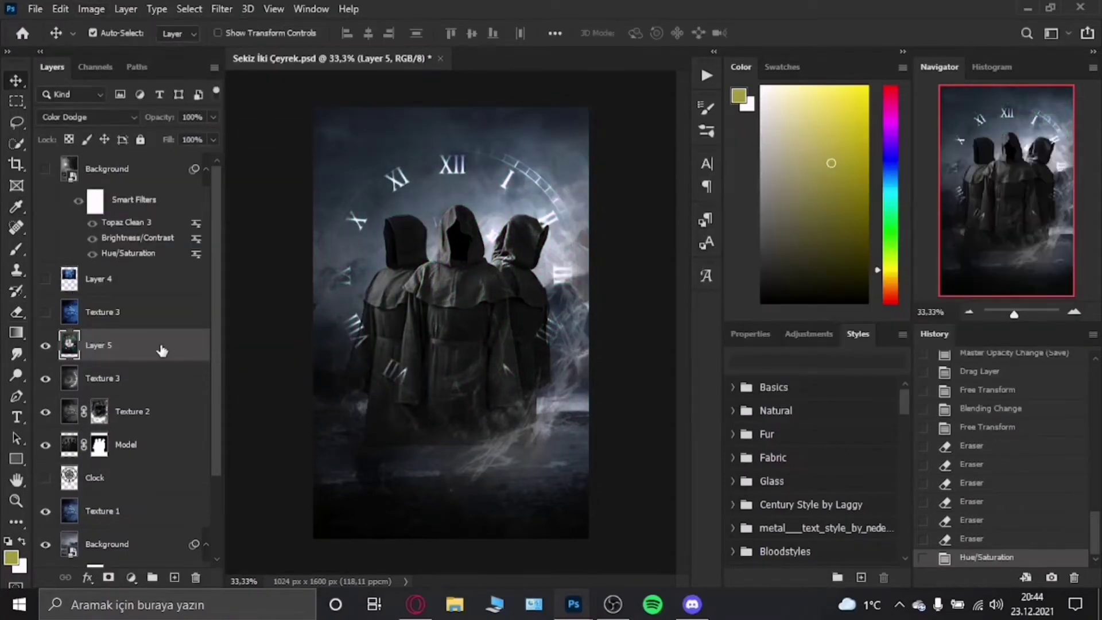
{"action": "key", "text": "ctrl+j"}
Resize the eraser to 152, undo the last stroke, and duplicate Layer 5 again
{"action": "key", "text": "bracketright"}
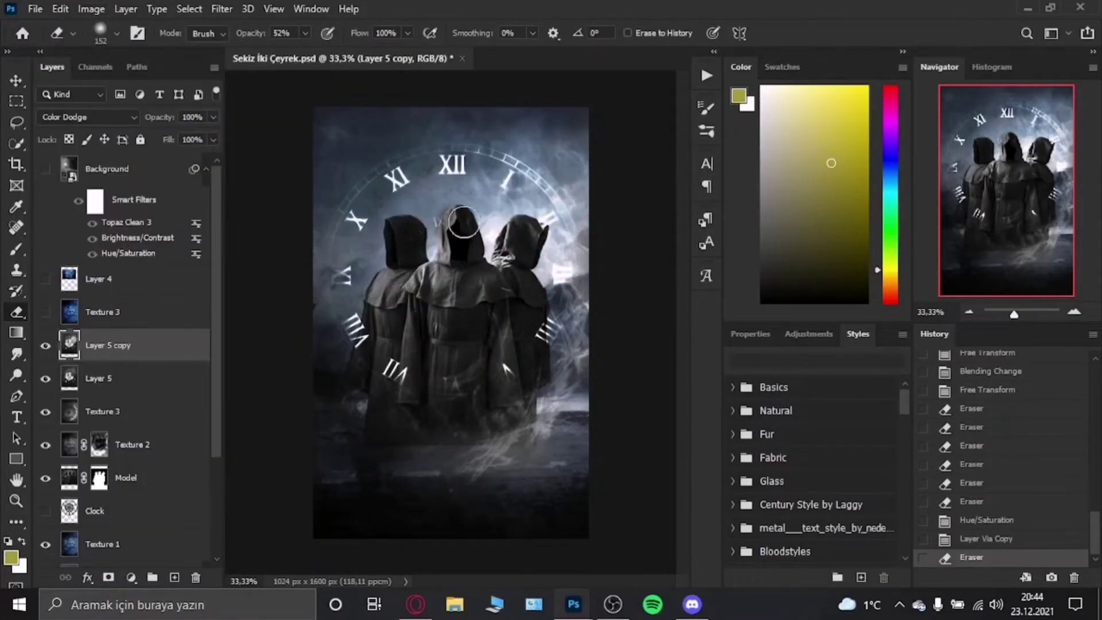
{"action": "key", "text": "alt+bracketleft"}
{"action": "left_click", "coordinate": [16, 81]}
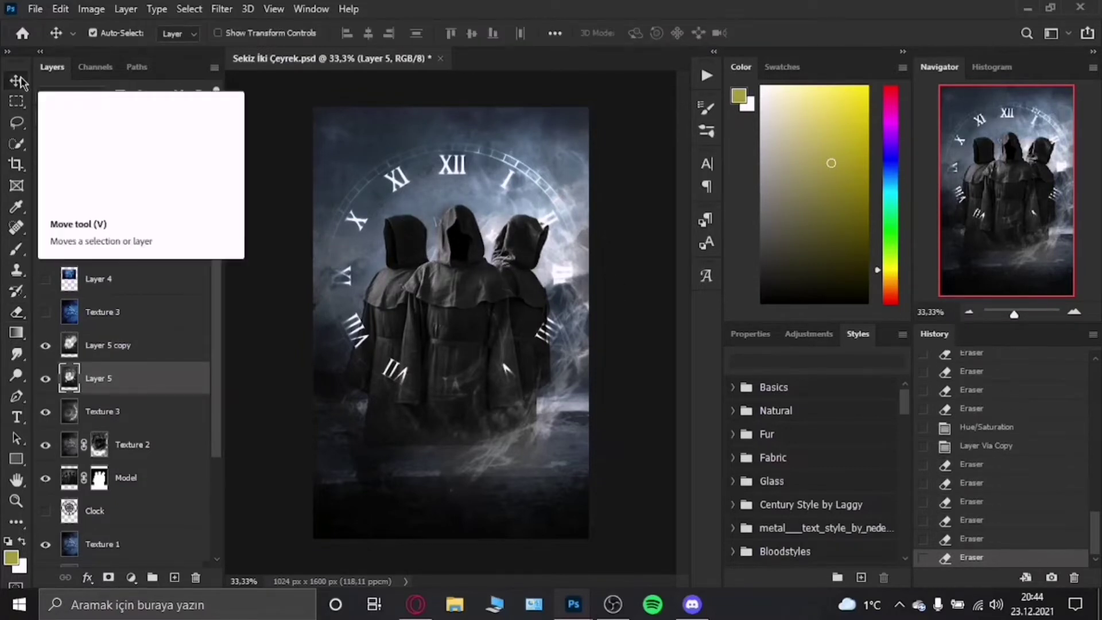
{"action": "key", "text": "ctrl+z"}
{"action": "left_click", "coordinate": [16, 81]}
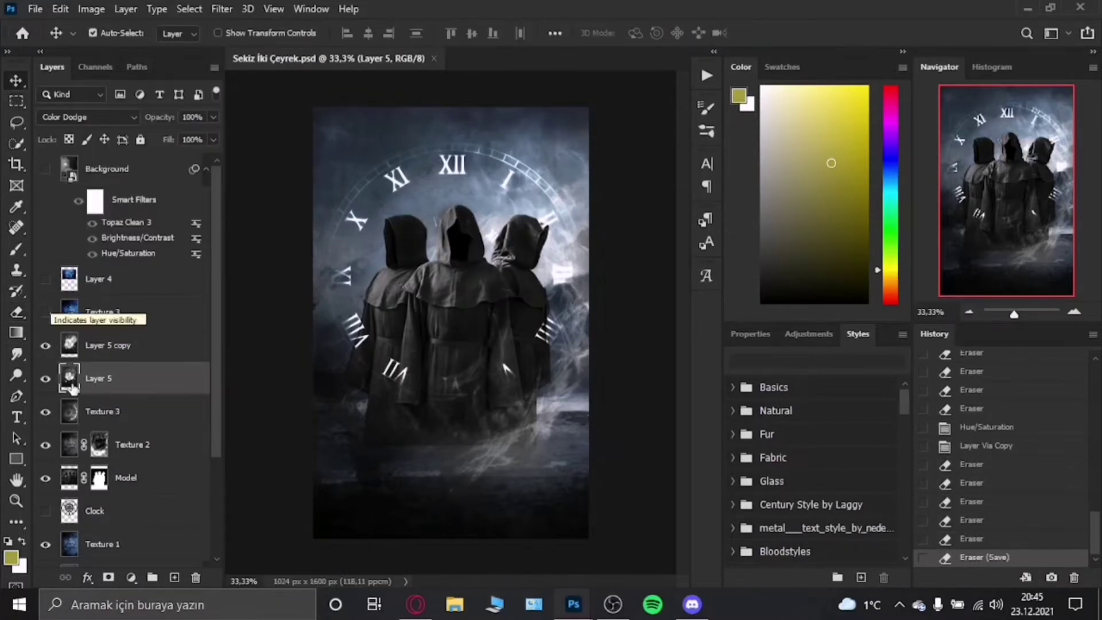
{"action": "key", "text": "ctrl+j"}
Move the background copy above Model, rasterize it and add a layer mask
{"action": "left_click_drag", "start_coordinate": [115, 443], "coordinate": [119, 347]}
{"action": "right_click", "coordinate": [120, 348]}
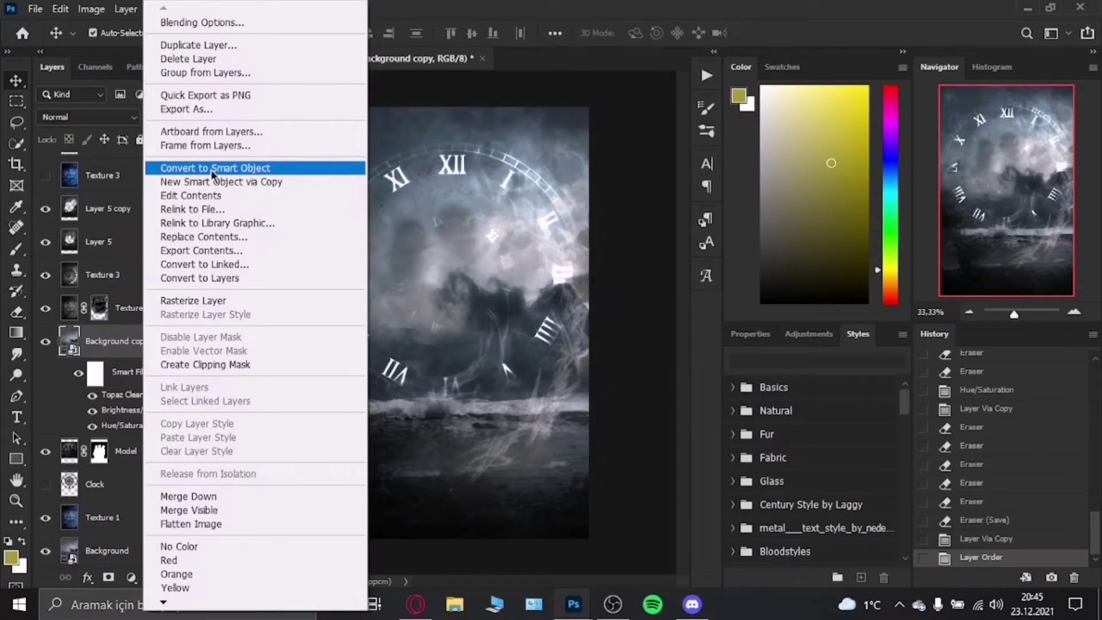
{"action": "left_click", "coordinate": [218, 282]}
{"action": "left_click", "coordinate": [108, 577]}
Paint the mask with a soft brush to reveal the hooded figures, then save
{"action": "key", "text": "b"}
{"action": "left_click", "coordinate": [117, 33]}
{"action": "left_click_drag", "start_coordinate": [402, 229], "coordinate": [442, 246]}
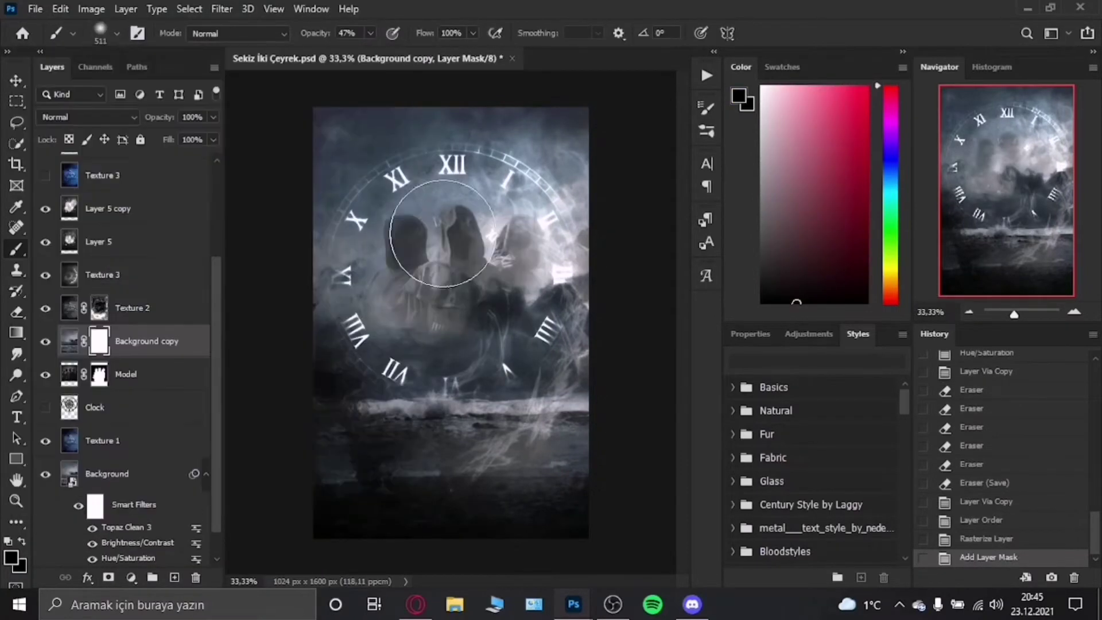
{"action": "mouse_move", "coordinate": [505, 259]}
{"action": "left_mouse_down"}
{"action": "mouse_move", "coordinate": [386, 344]}
{"action": "mouse_move", "coordinate": [386, 365]}
{"action": "left_mouse_up"}
{"action": "left_click_drag", "start_coordinate": [465, 252], "coordinate": [520, 269]}
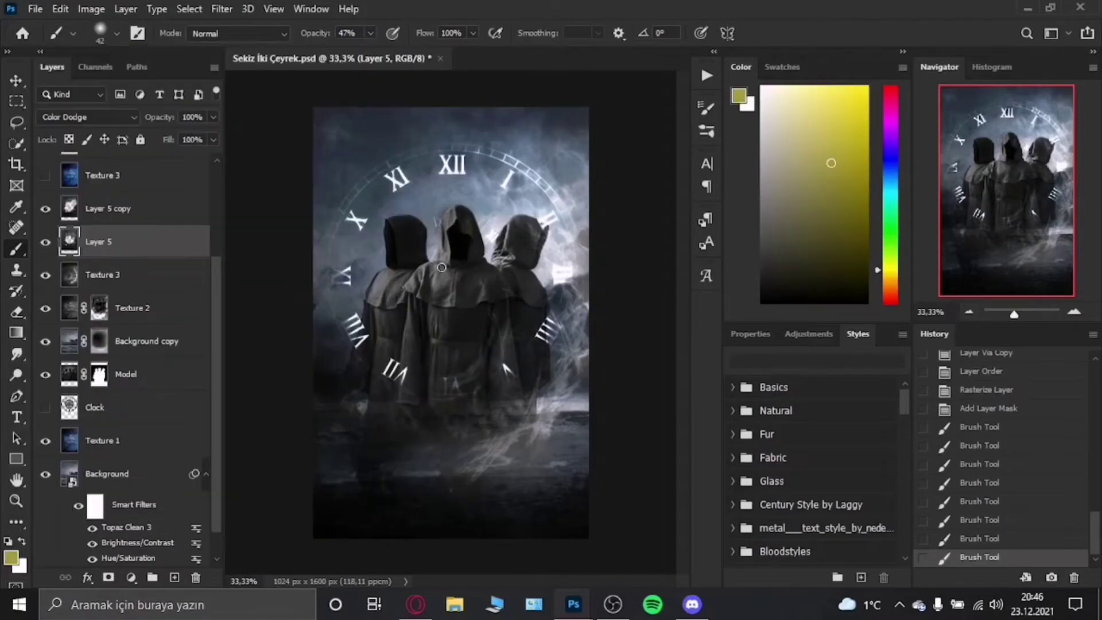
{"action": "left_click_drag", "start_coordinate": [456, 239], "coordinate": [459, 221]}
{"action": "key", "text": "ctrl+s"}
Rename the clock layers to Clock Texture and Clock Texture 2, keeping Color Dodge
{"action": "double_click", "coordinate": [98, 274]}
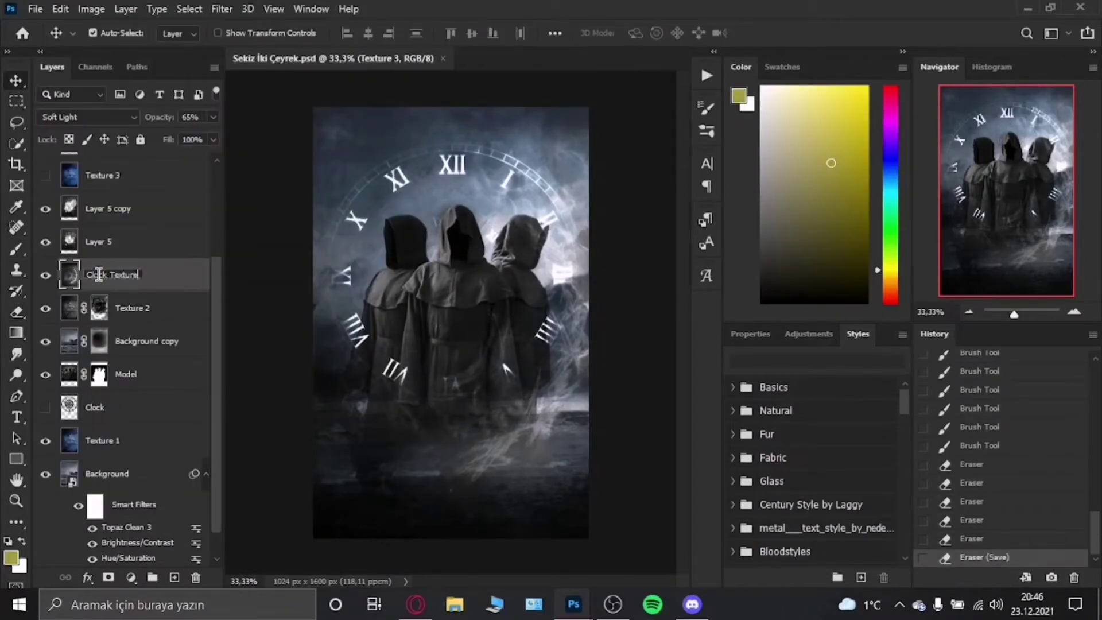
{"action": "double_click", "coordinate": [100, 241]}
{"action": "type", "text": "ck Texture"}
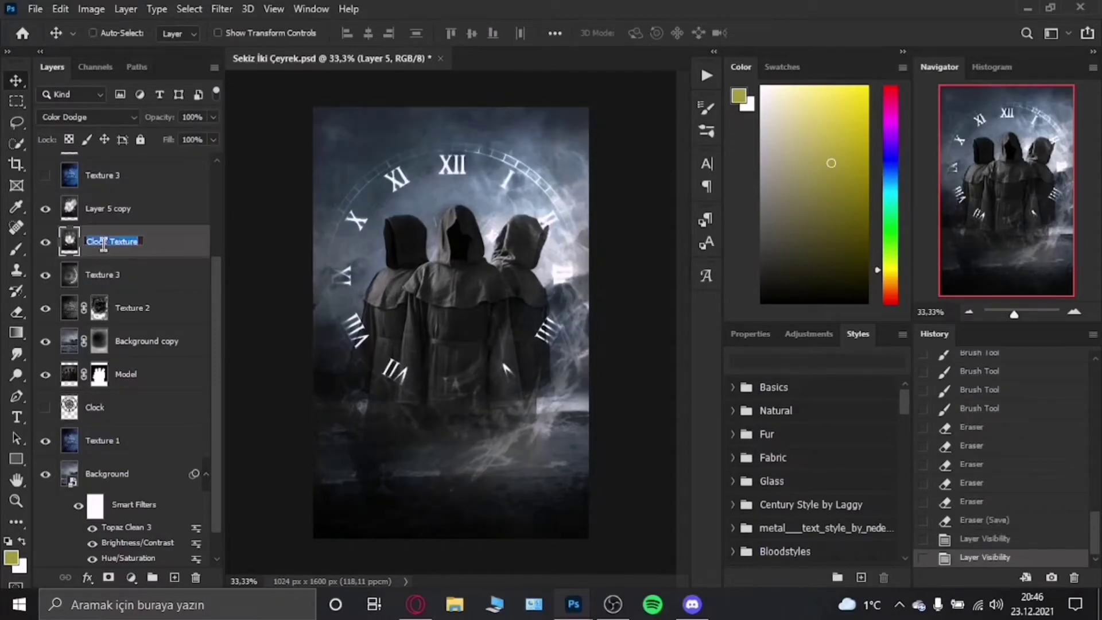
{"action": "key", "text": "Return"}
{"action": "right_click", "coordinate": [115, 209]}
{"action": "key", "text": "Escape"}
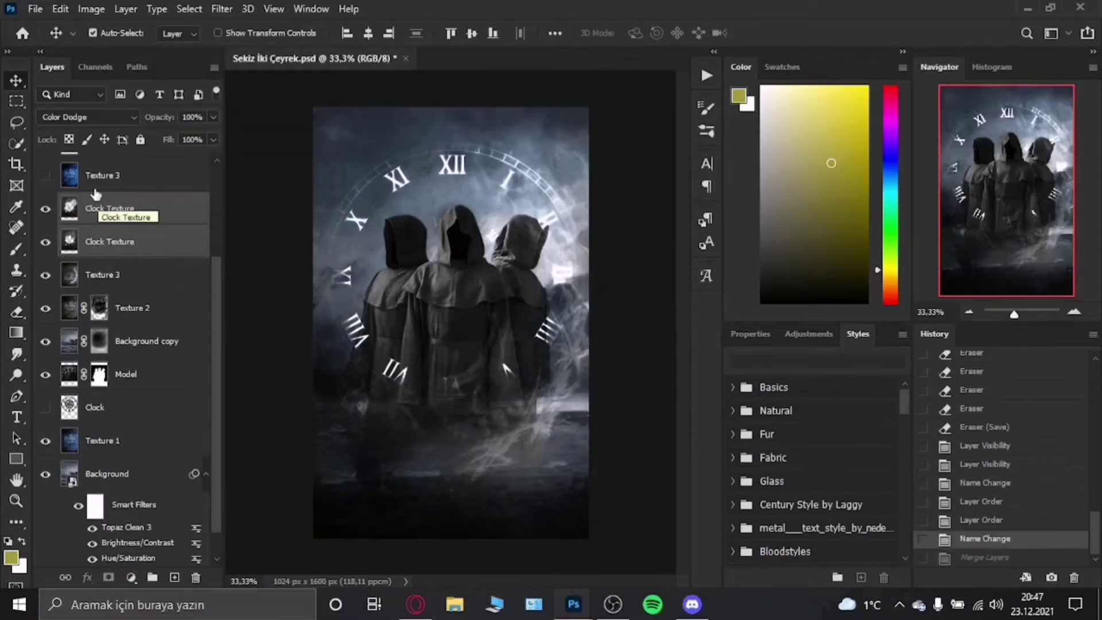
{"action": "right_click", "coordinate": [141, 212]}
{"action": "left_click", "coordinate": [86, 116]}
{"action": "key", "text": "Escape"}
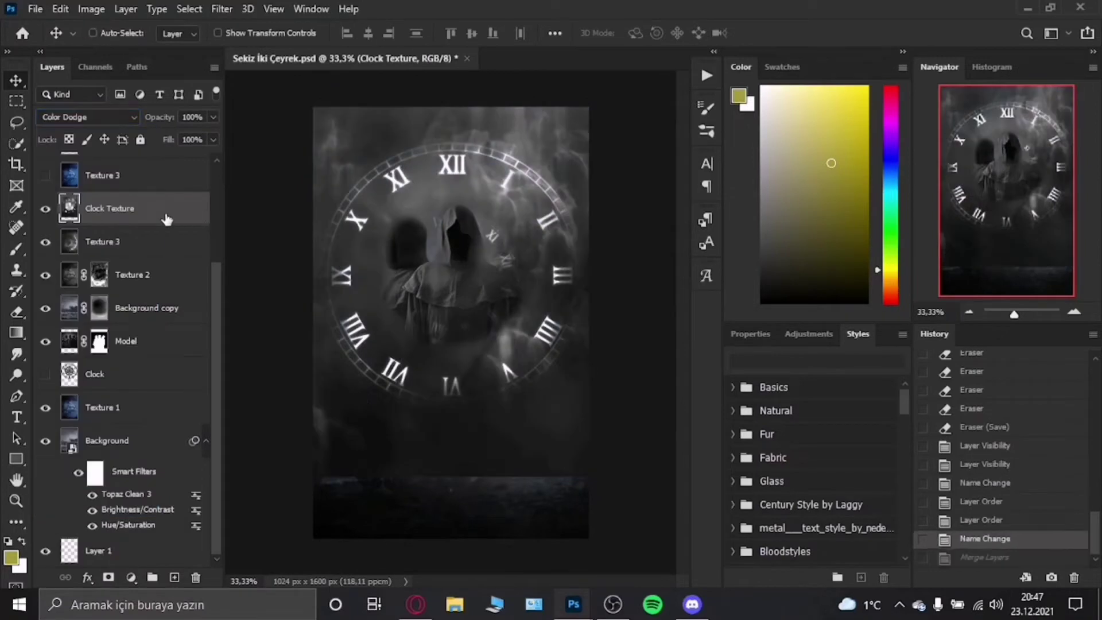
{"action": "type", "text": "2"}
{"action": "key", "text": "Return"}
{"action": "key", "text": "Delete"}
Delete the unused Clock layer, rename the top texture to Texture 4, and save
{"action": "left_click", "coordinate": [95, 407]}
{"action": "key", "text": "Delete"}
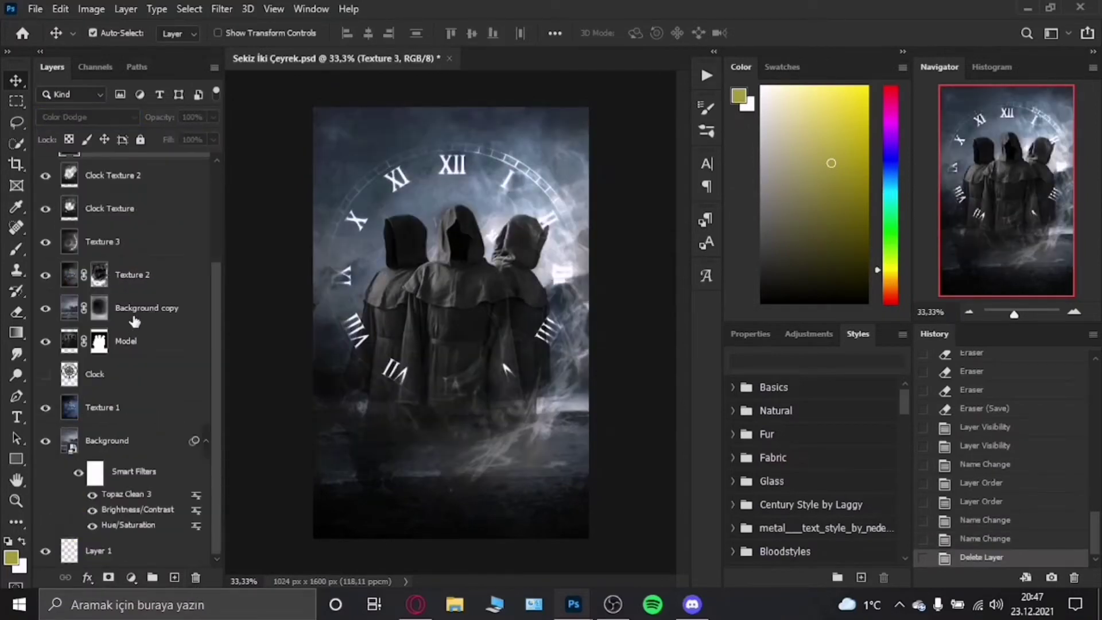
{"action": "key", "text": "BackSpace"}
{"action": "type", "text": "4"}
{"action": "key", "text": "Return"}
{"action": "key", "text": "ctrl+s"}
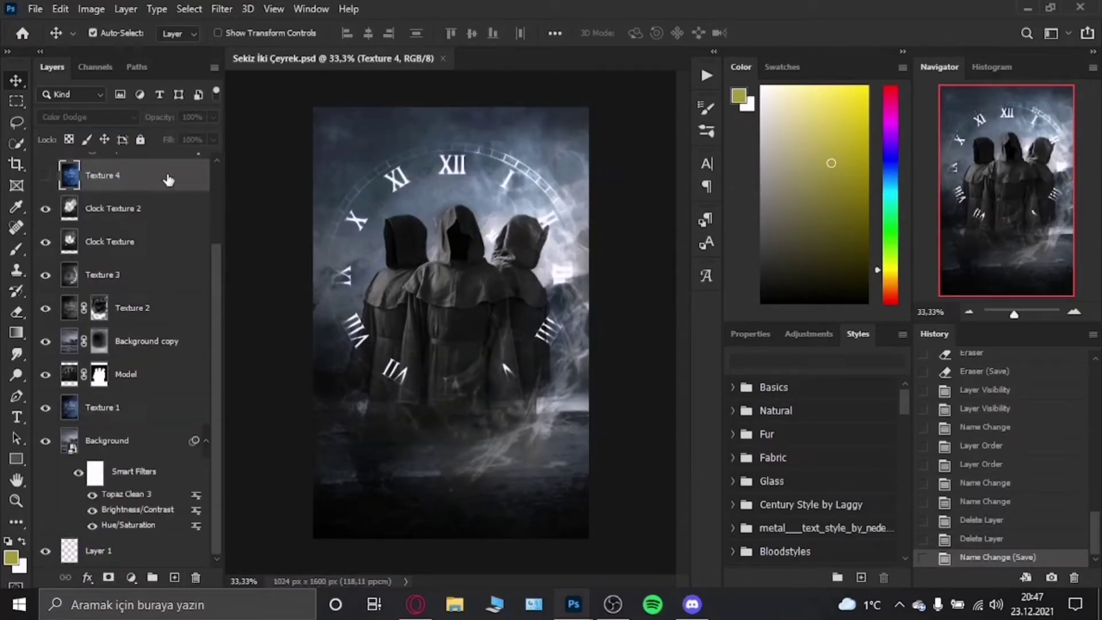
{"action": "left_click", "coordinate": [132, 308]}
{"action": "left_click", "coordinate": [45, 308]}
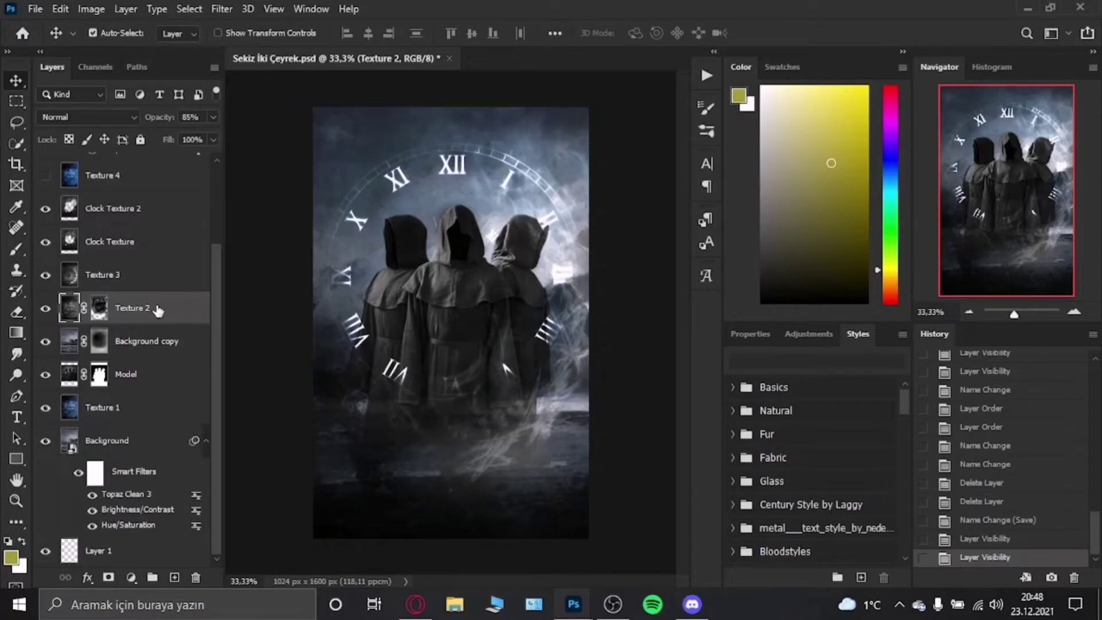
Undo stray eraser strokes on Clock Texture, save, and show the Texture 4 layer
{"action": "left_click", "coordinate": [115, 242]}
{"action": "key", "text": "e"}
{"action": "key", "text": "ctrl+z"}
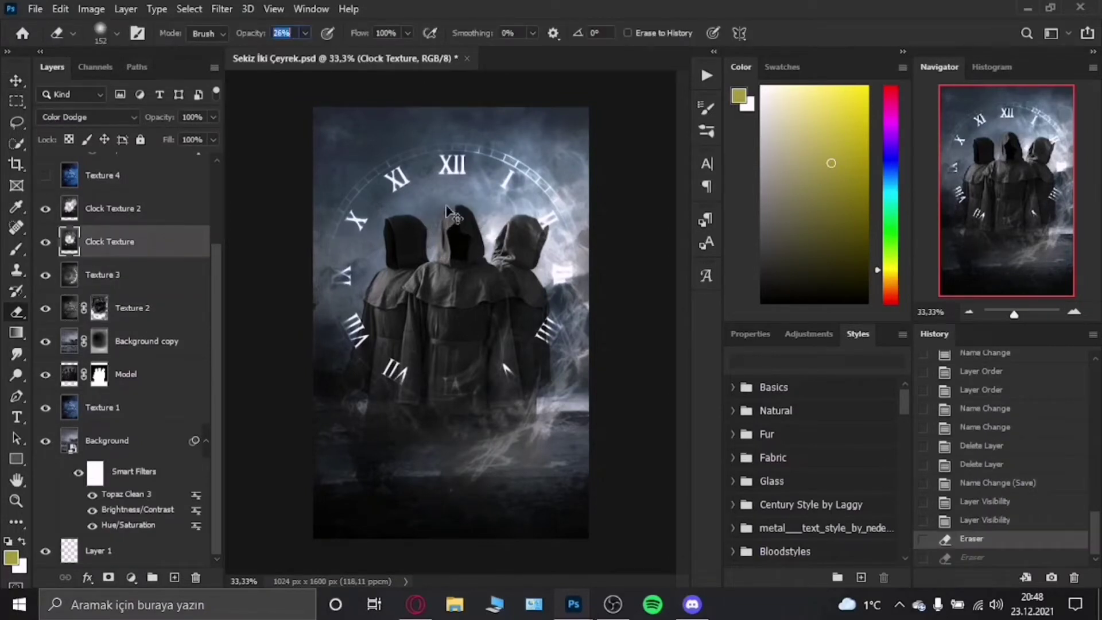
{"action": "key", "text": "ctrl+shift+z"}
{"action": "key", "text": "ctrl+s"}
{"action": "key", "text": "v"}
{"action": "key", "text": "ctrl+z"}
{"action": "key", "text": "ctrl+z"}
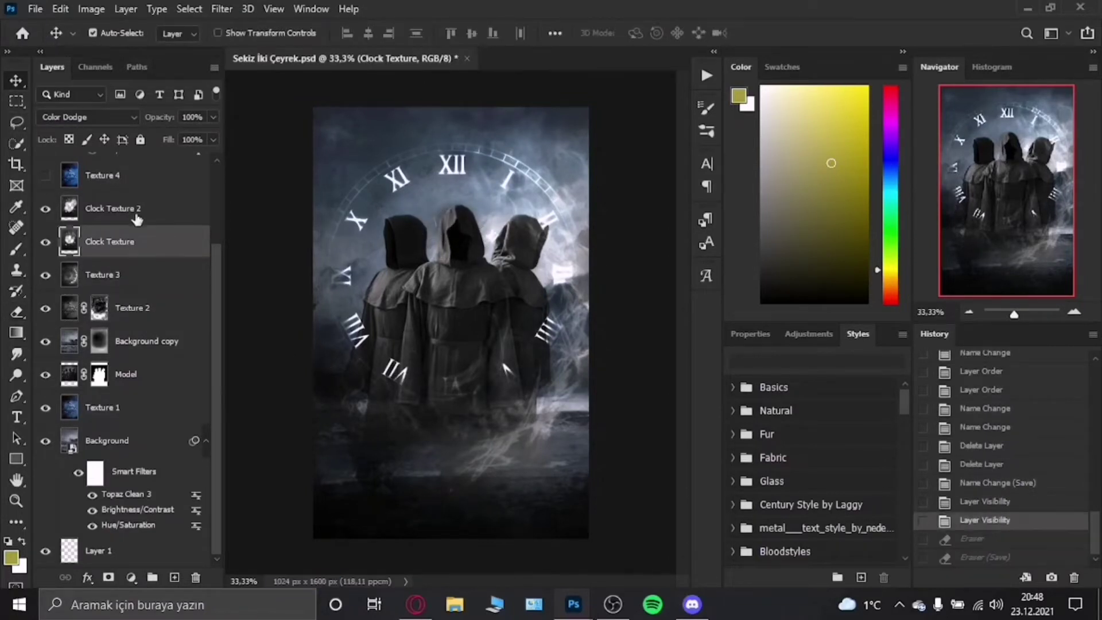
{"action": "left_click", "coordinate": [45, 175]}
Desaturate Texture 4 to -53 and lower its opacity to 64%
{"action": "left_click", "coordinate": [102, 175]}
{"action": "left_click", "coordinate": [78, 8]}
{"action": "left_click", "coordinate": [287, 132]}
{"action": "mouse_move", "coordinate": [848, 298]}
{"action": "left_mouse_down"}
{"action": "mouse_move", "coordinate": [768, 301]}
{"action": "mouse_move", "coordinate": [807, 301]}
{"action": "left_mouse_up"}
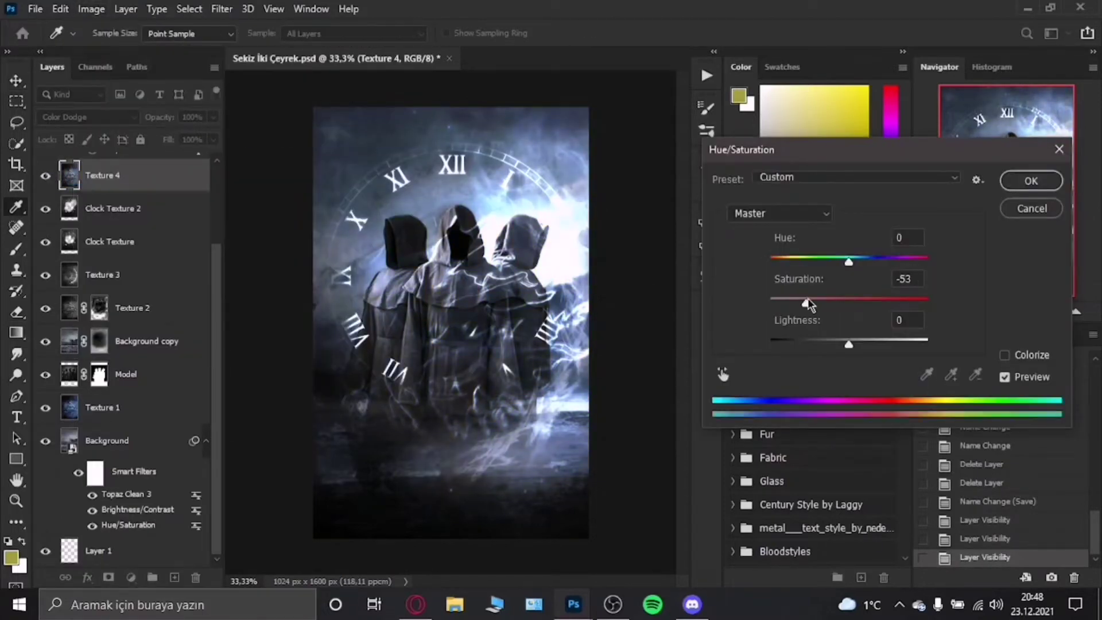
{"action": "left_click", "coordinate": [1031, 181]}
{"action": "left_click", "coordinate": [212, 117]}
{"action": "left_click_drag", "start_coordinate": [192, 137], "coordinate": [175, 136]}
Duplicate Texture 4, flip the copy horizontally and move it into place
{"action": "right_click", "coordinate": [163, 181]}
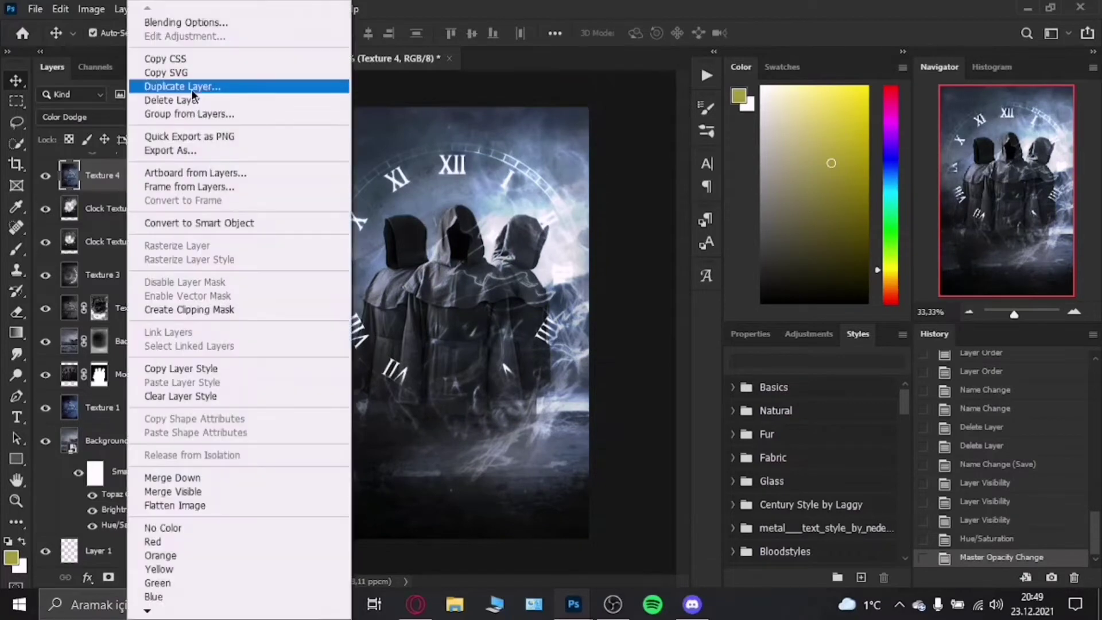
{"action": "left_click", "coordinate": [192, 86]}
{"action": "key", "text": "Return"}
{"action": "key", "text": "ctrl+t"}
{"action": "left_click_drag", "start_coordinate": [477, 314], "coordinate": [326, 391]}
{"action": "left_click", "coordinate": [799, 33]}
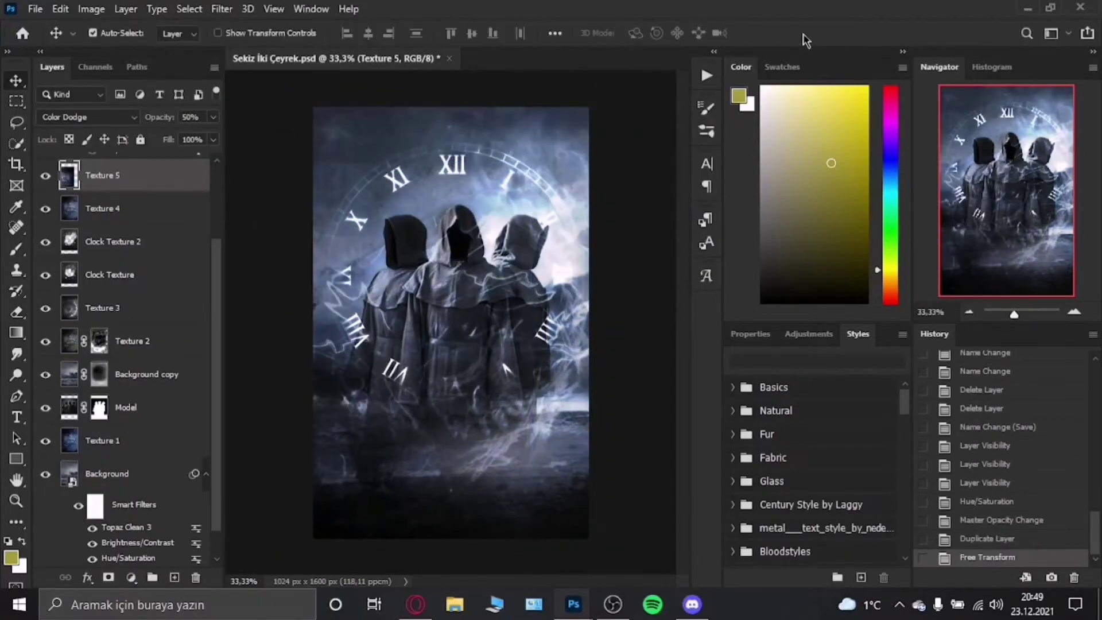
Merge the flipped copy down and change its blend mode to Color Dodge
{"action": "key", "text": "alt+bracketleft"}
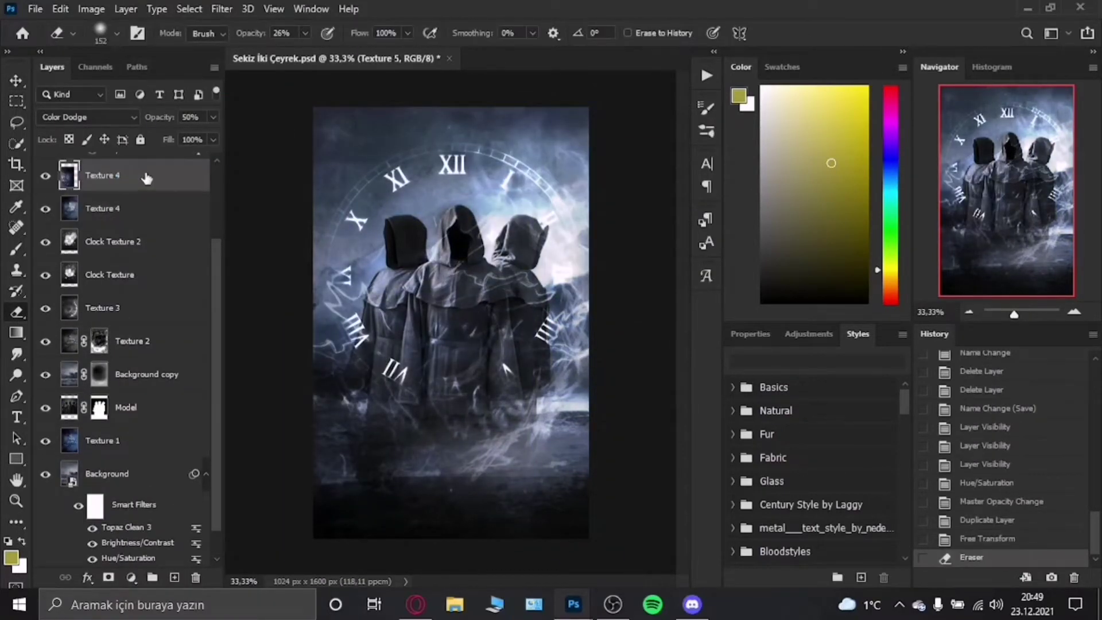
{"action": "key", "text": "ctrl+e"}
{"action": "left_click", "coordinate": [87, 116]}
{"action": "left_click", "coordinate": [62, 264]}
{"action": "left_click", "coordinate": [87, 116]}
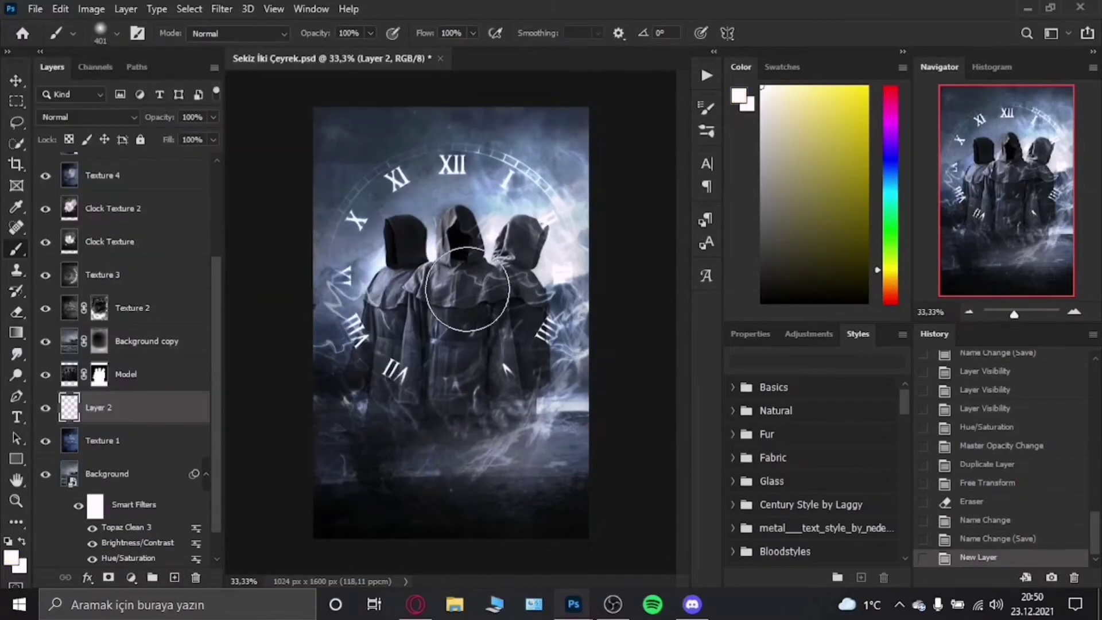
Paint white glow behind the figures and set that layer to Overlay with lower opacity
{"action": "left_click_drag", "start_coordinate": [467, 290], "coordinate": [528, 405]}
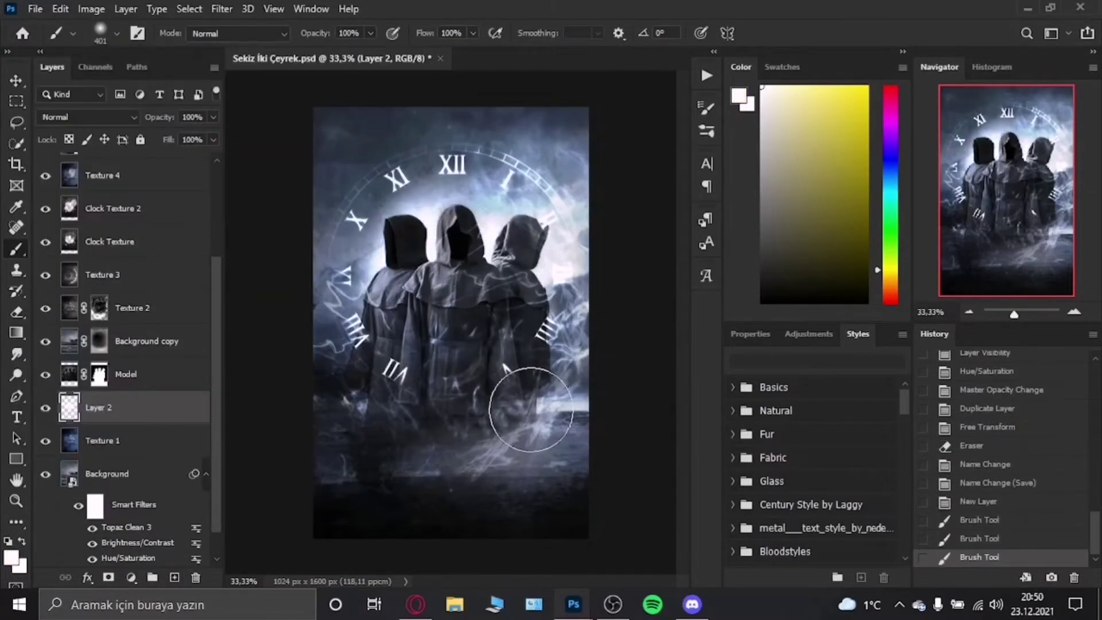
{"action": "left_click", "coordinate": [87, 117]}
{"action": "left_click", "coordinate": [78, 311]}
{"action": "left_click_drag", "start_coordinate": [212, 117], "coordinate": [189, 144]}
Add a new layer and paint light along the figures with an 80 px brush
{"action": "key", "text": "ctrl+shift+alt+n"}
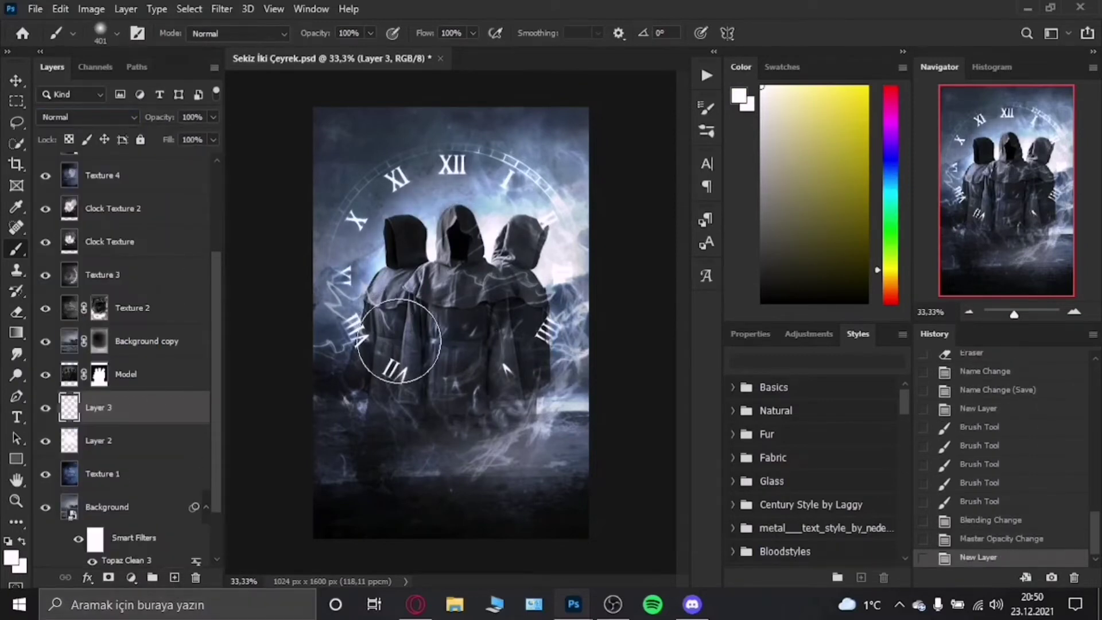
{"action": "left_click_drag", "start_coordinate": [394, 332], "coordinate": [410, 331]}
{"action": "key", "text": "bracketleft"}
{"action": "key", "text": "bracketleft"}
{"action": "key", "text": "bracketleft"}
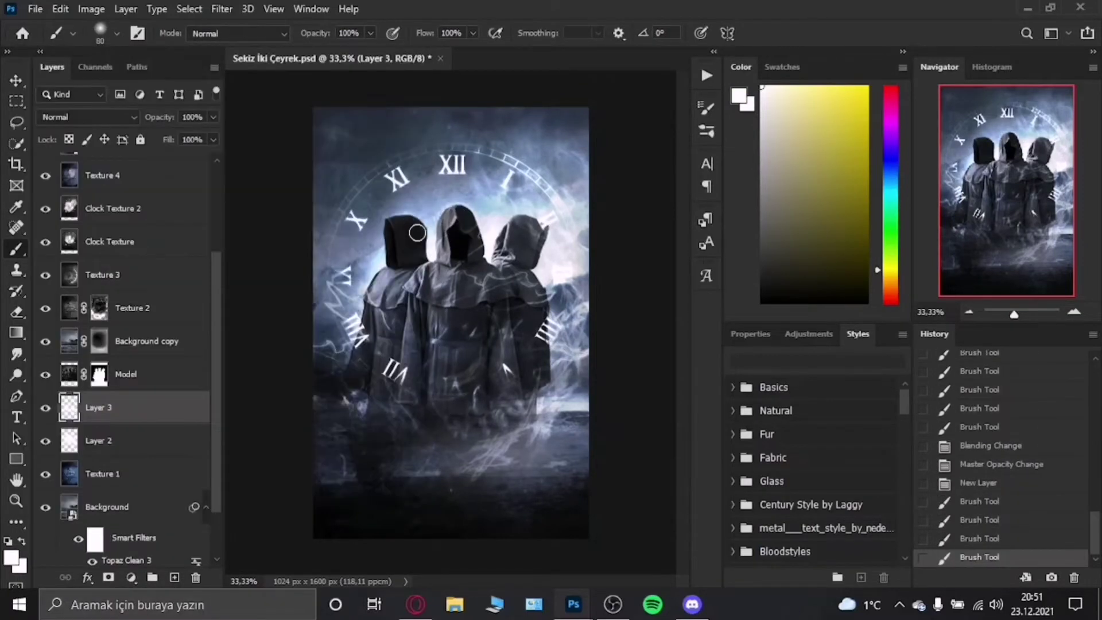
{"action": "left_click_drag", "start_coordinate": [332, 190], "coordinate": [388, 235]}
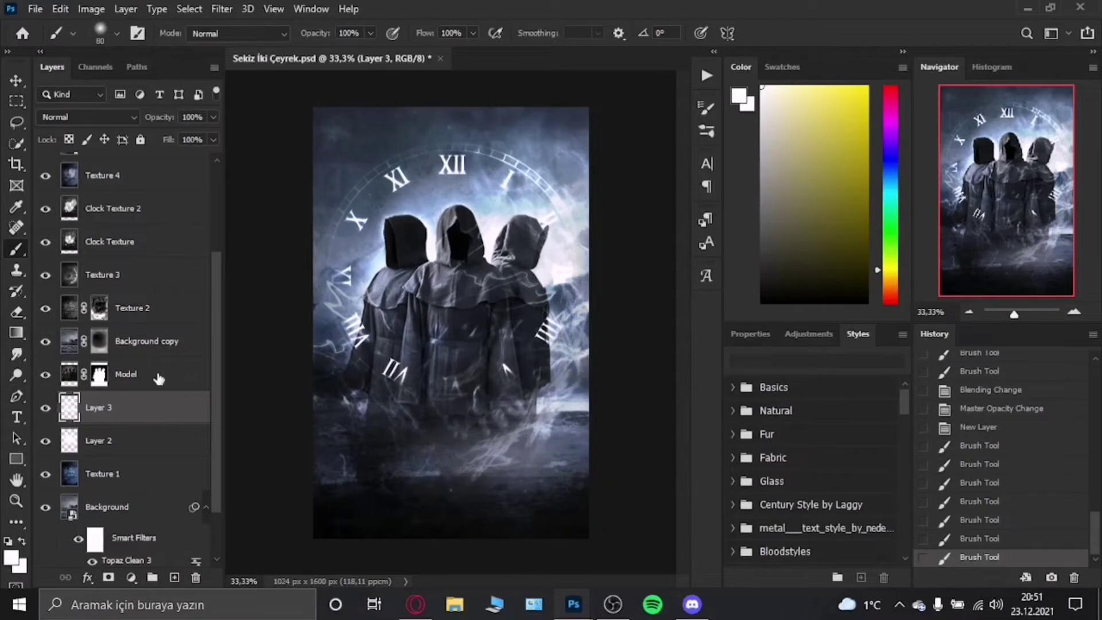
{"action": "scroll", "coordinate": [159, 378], "scroll_direction": "up", "scroll_amount": 5}
Paint white glow around the heads, set Layer 4 to Overlay, and delete an extra glow layer
{"action": "left_click", "coordinate": [103, 278]}
{"action": "left_click", "coordinate": [116, 33]}
{"action": "key", "text": "ctrl+shift+alt+n"}
{"action": "left_click_drag", "start_coordinate": [408, 207], "coordinate": [487, 218]}
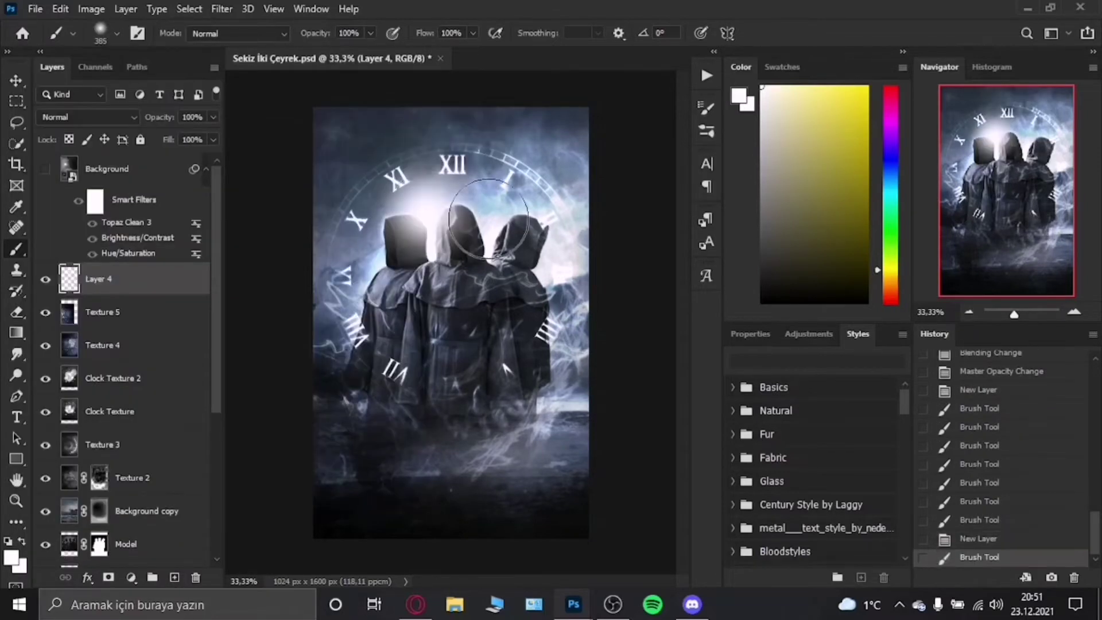
{"action": "left_click", "coordinate": [86, 117]}
{"action": "left_click", "coordinate": [63, 290]}
{"action": "left_click", "coordinate": [17, 312]}
{"action": "key", "text": "Delete"}
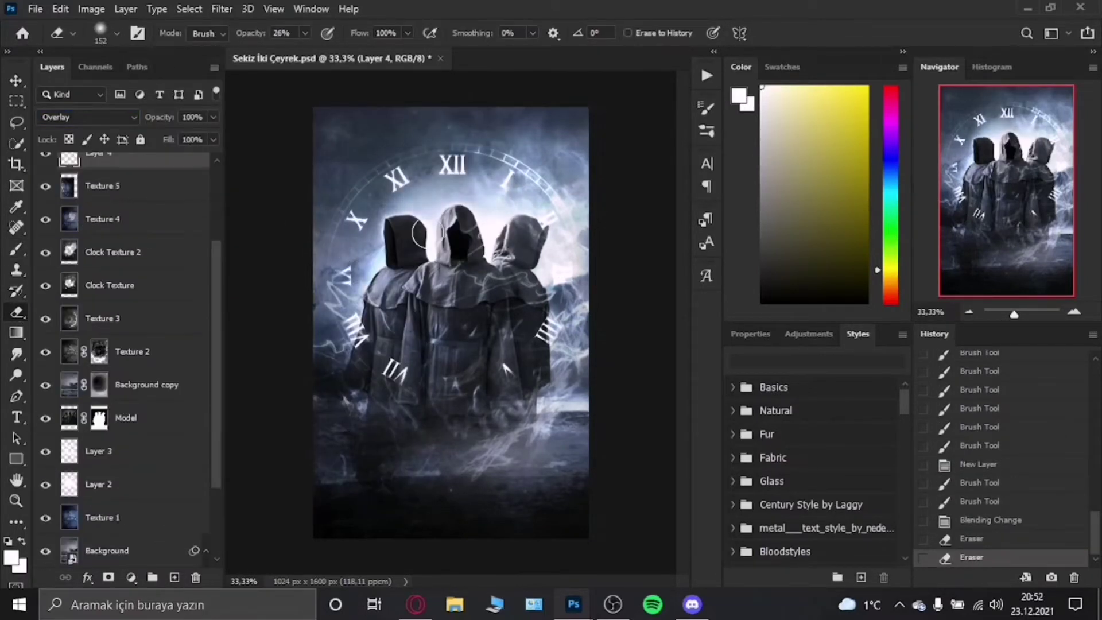
Add a glow layer clipped to Model, paint the figures, set Overlay at about 50%
{"action": "key", "text": "ctrl+shift+alt+n"}
{"action": "right_click", "coordinate": [146, 400]}
{"action": "left_click", "coordinate": [184, 324]}
{"action": "key", "text": "b"}
{"action": "left_click_drag", "start_coordinate": [508, 192], "coordinate": [344, 246]}
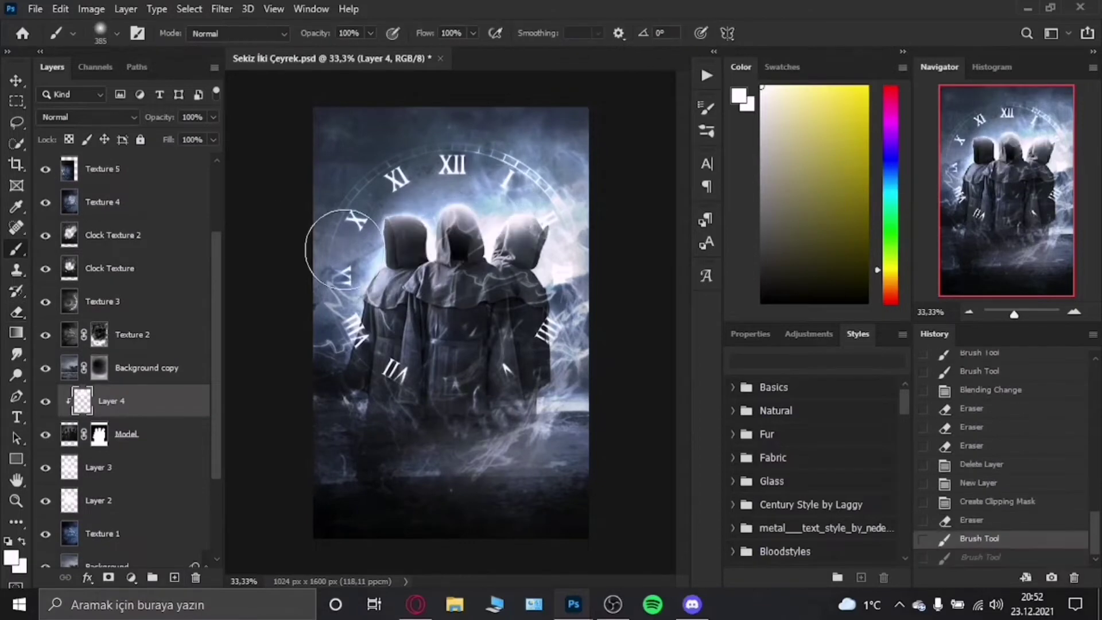
{"action": "left_click", "coordinate": [116, 33]}
{"action": "left_click", "coordinate": [86, 116]}
{"action": "left_click", "coordinate": [63, 312]}
{"action": "left_click", "coordinate": [213, 117]}
{"action": "left_click_drag", "start_coordinate": [215, 135], "coordinate": [176, 137]}
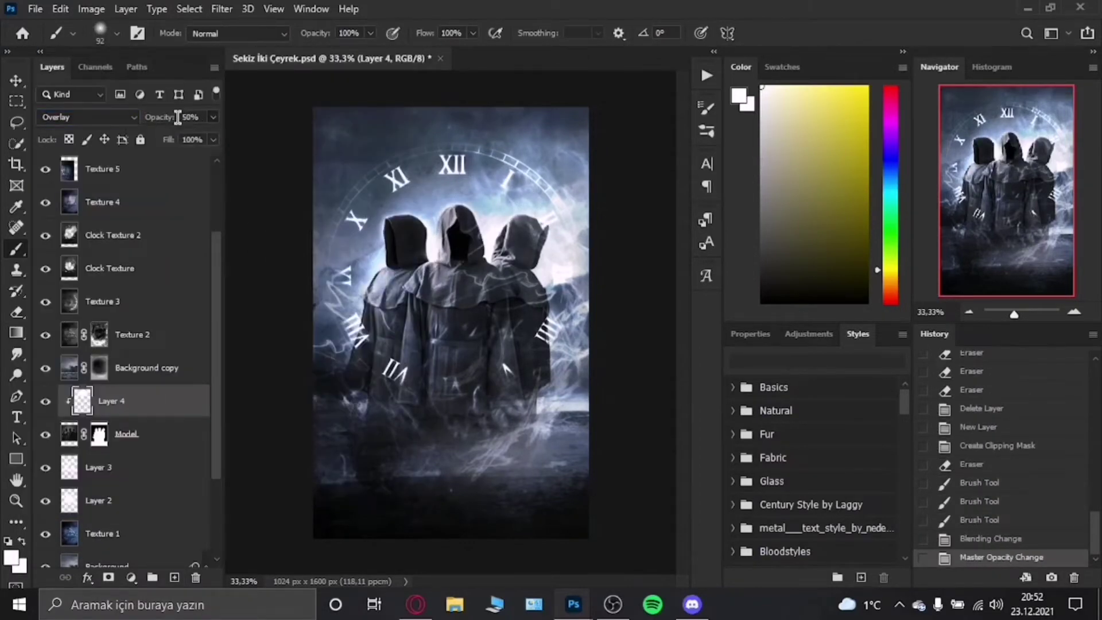
Paint more glow on a new layer above Layer 4, save, and remove an unneeded layer
{"action": "key", "text": "ctrl+shift+alt+n"}
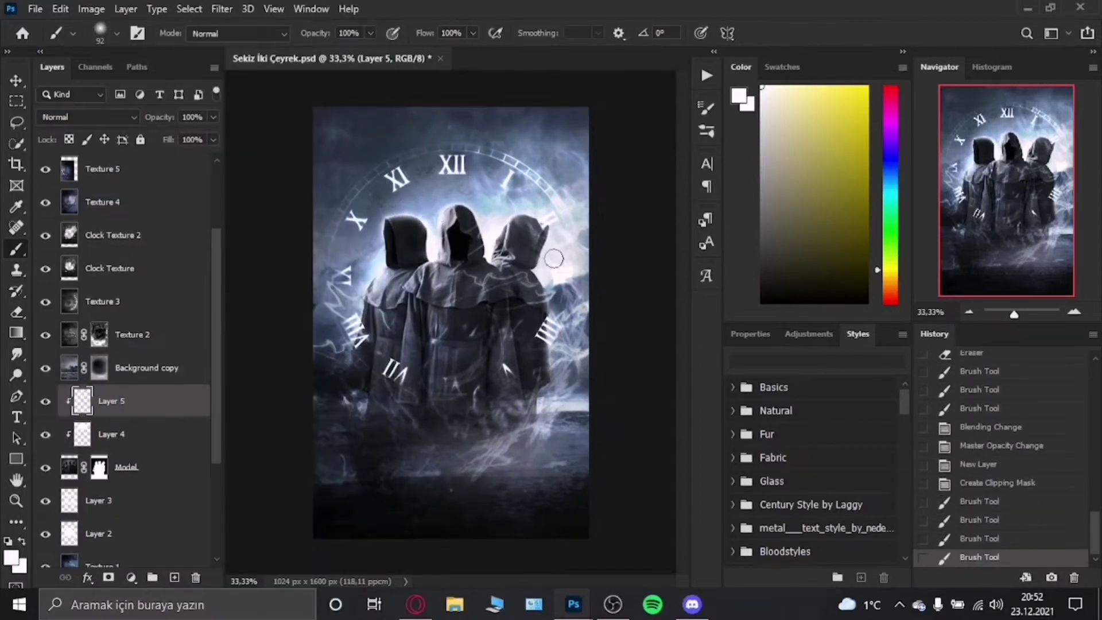
{"action": "left_click_drag", "start_coordinate": [553, 258], "coordinate": [430, 247]}
{"action": "key", "text": "ctrl+s"}
{"action": "key", "text": "e"}
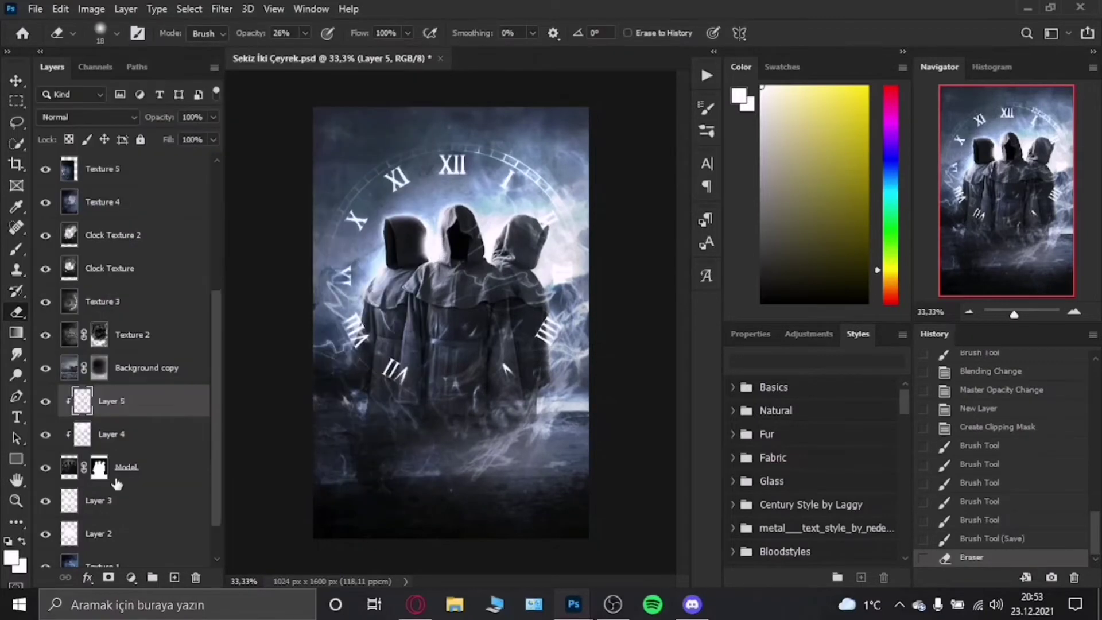
{"action": "left_click", "coordinate": [196, 577]}
{"action": "key", "text": "ctrl+s"}
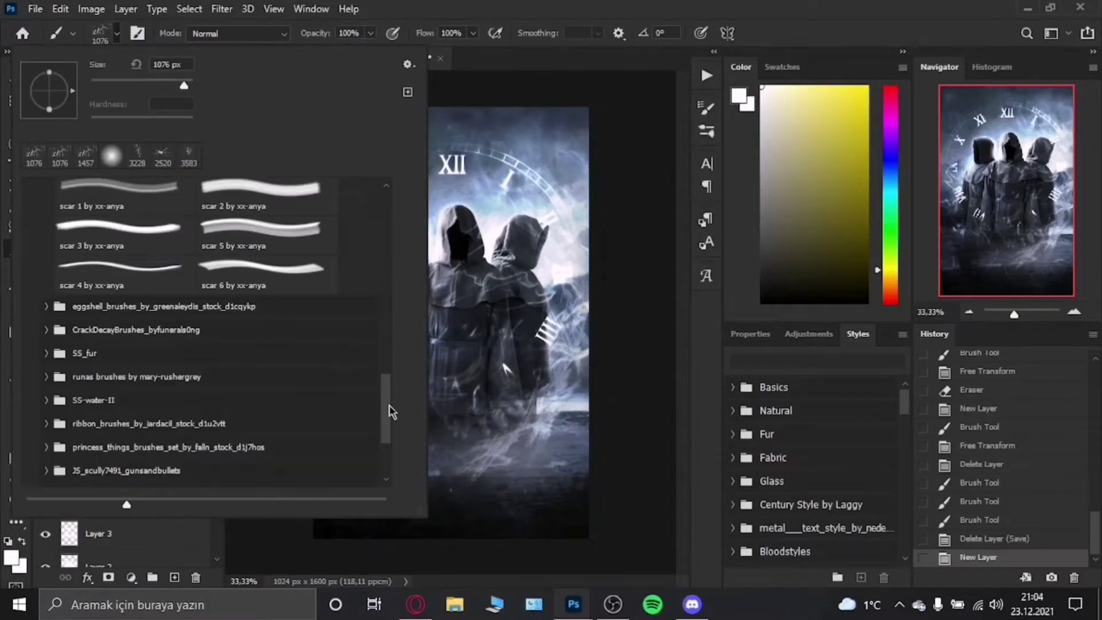
Fill a new layer with black and set it to Soft Light at 30% opacity
{"action": "scroll", "coordinate": [388, 411], "scroll_direction": "up", "scroll_amount": 10}
{"action": "double_click", "coordinate": [261, 212]}
{"action": "key", "text": "d"}
{"action": "left_click_drag", "start_coordinate": [455, 320], "coordinate": [541, 160]}
{"action": "left_click", "coordinate": [86, 116]}
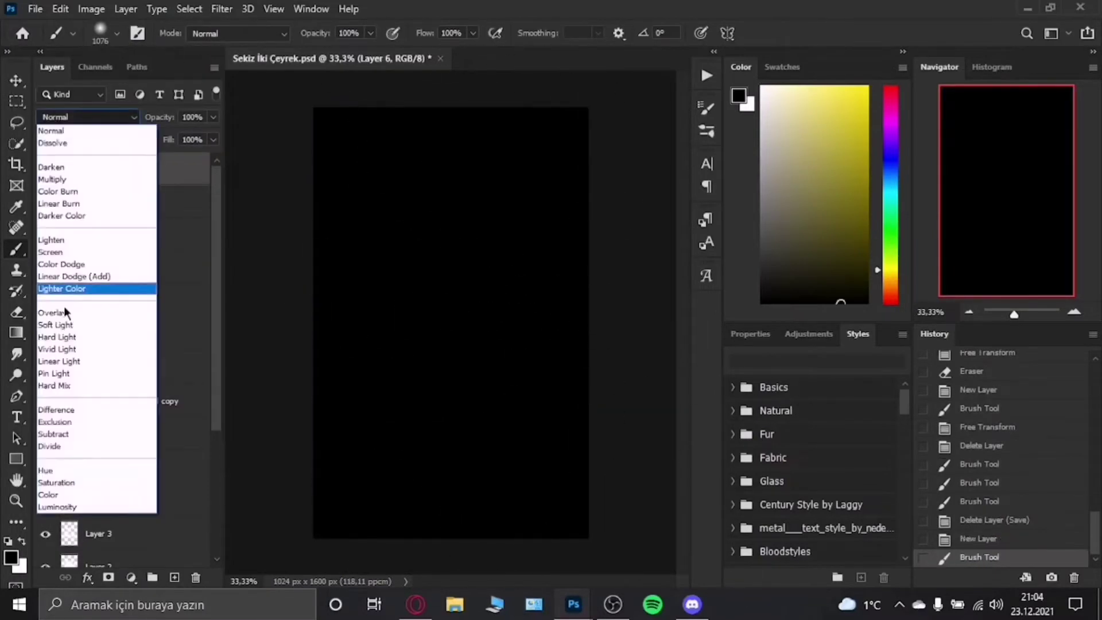
{"action": "left_click", "coordinate": [55, 325]}
{"action": "left_click", "coordinate": [212, 116]}
{"action": "left_click_drag", "start_coordinate": [213, 136], "coordinate": [161, 143]}
{"action": "left_click", "coordinate": [144, 202]}
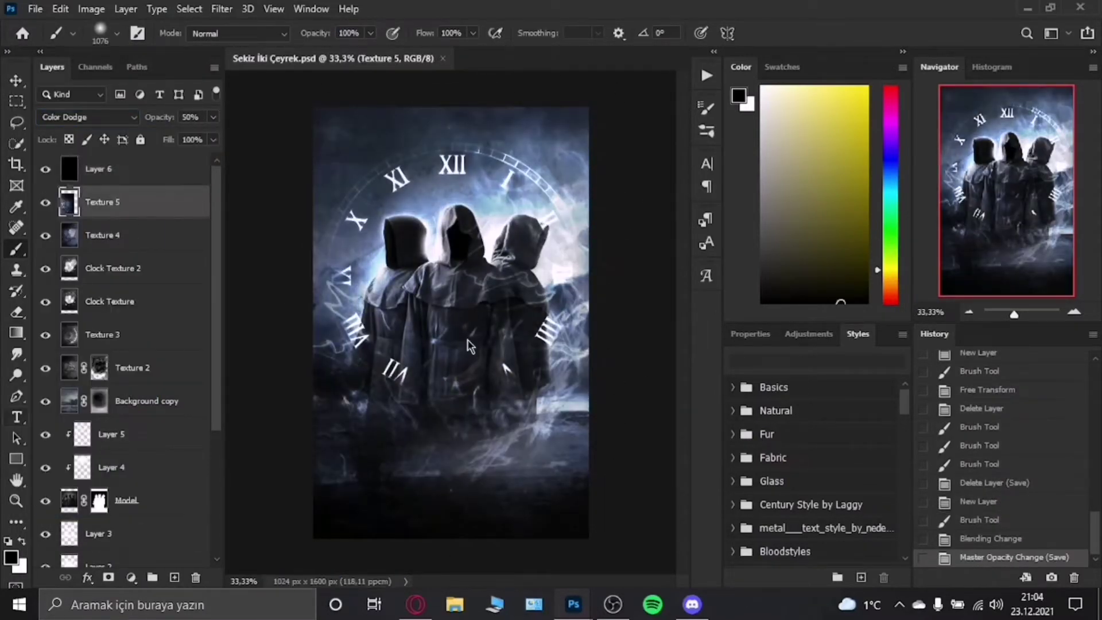
Type the title word 'sekiz' on the poster at 24 pt
{"action": "left_click", "coordinate": [468, 327]}
{"action": "type", "text": "SEKIZ"}
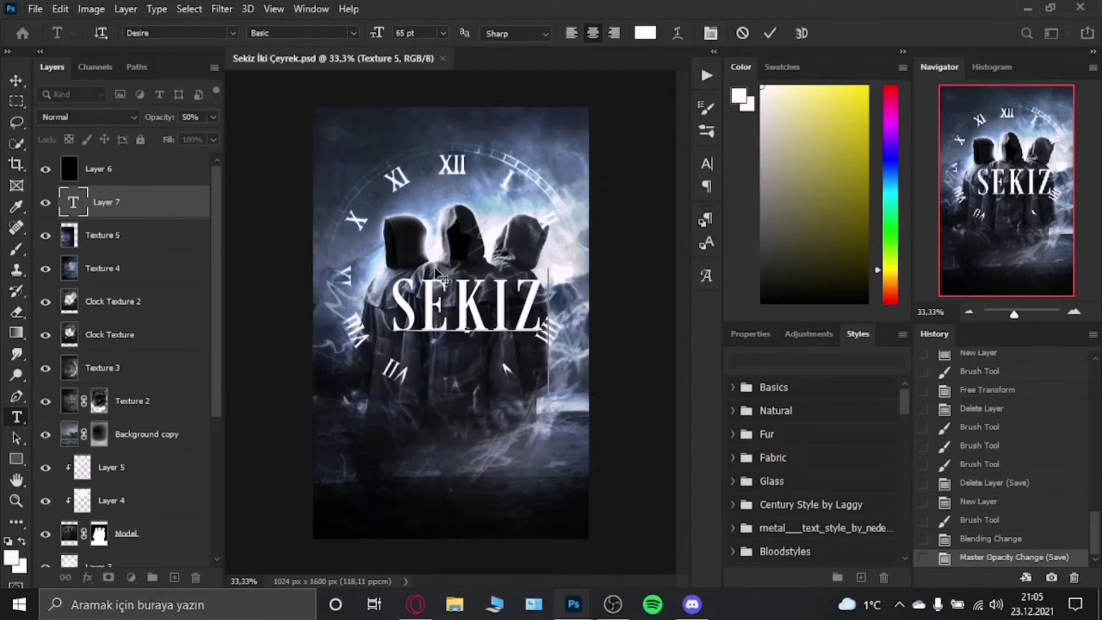
{"action": "key", "text": "ctrl+Return"}
{"action": "left_click", "coordinate": [443, 33]}
{"action": "left_click", "coordinate": [422, 172]}
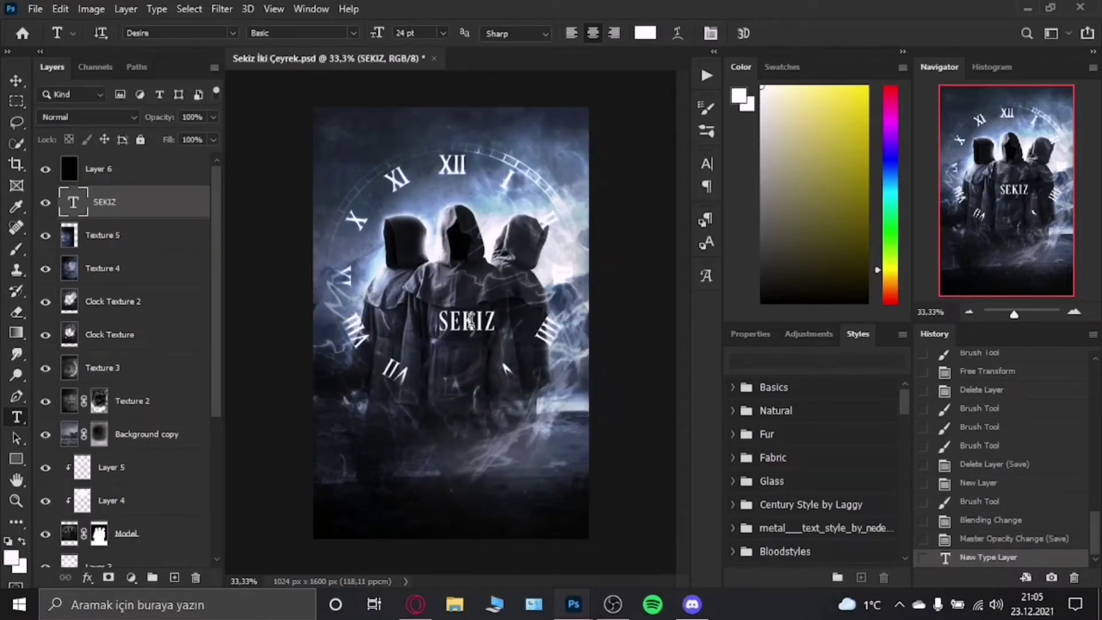
Preview fonts on 'sekiz', trying Aesthetic DEMO and ALBERO
{"action": "left_click", "coordinate": [232, 33]}
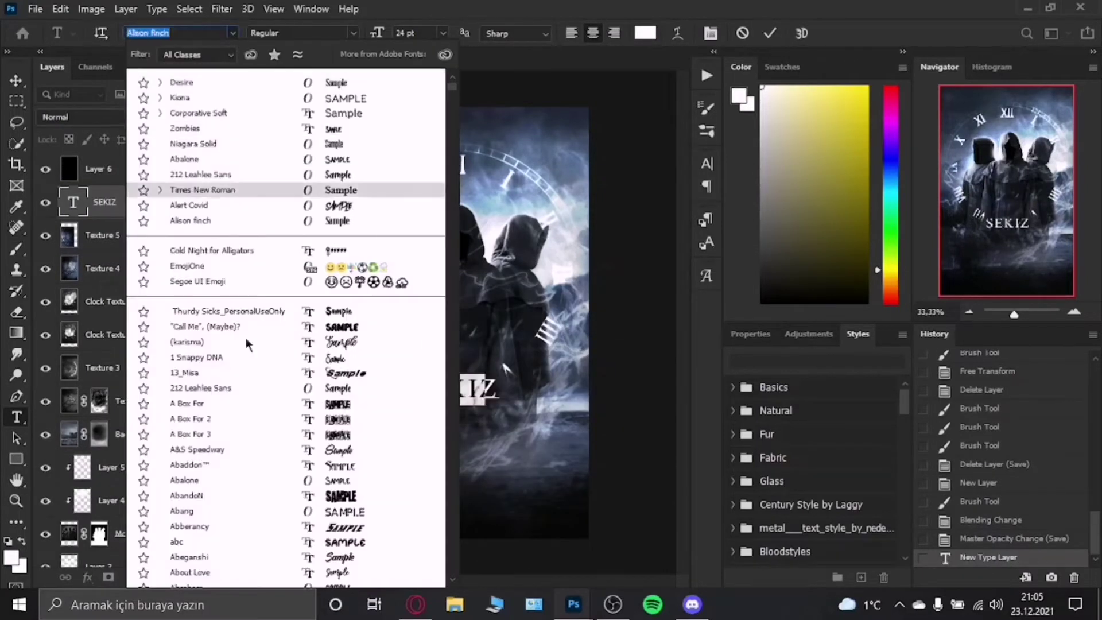
{"action": "left_click", "coordinate": [222, 465]}
{"action": "left_click", "coordinate": [233, 33]}
{"action": "scroll", "coordinate": [201, 424], "scroll_direction": "down", "scroll_amount": 1}
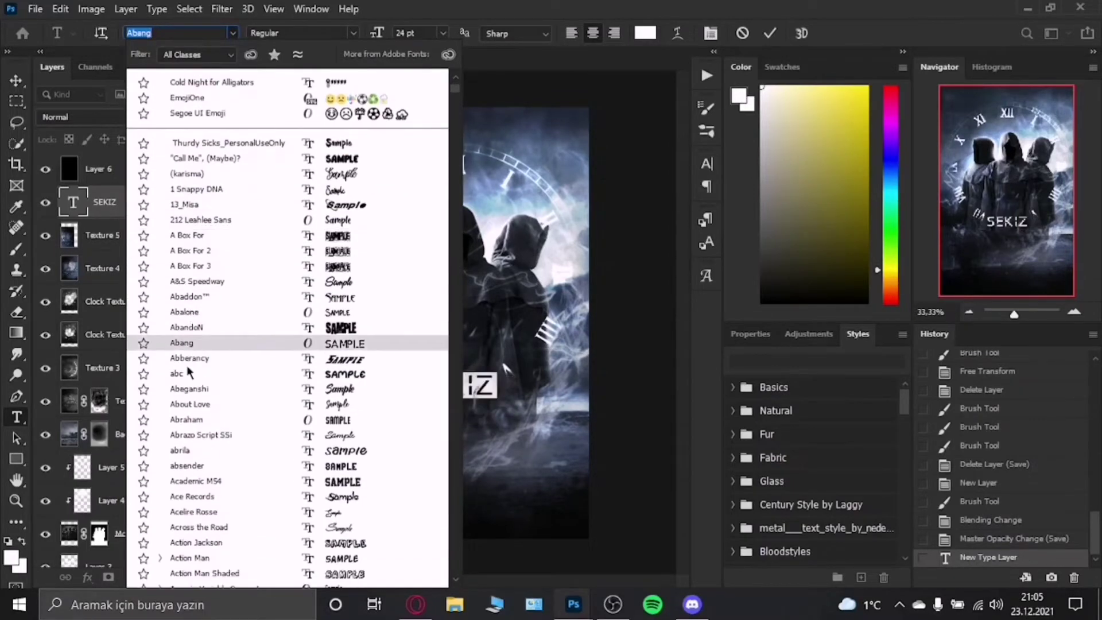
{"action": "scroll", "coordinate": [200, 425], "scroll_direction": "down", "scroll_amount": 1}
{"action": "scroll", "coordinate": [199, 425], "scroll_direction": "down", "scroll_amount": 3}
{"action": "scroll", "coordinate": [199, 424], "scroll_direction": "down", "scroll_amount": 3}
{"action": "scroll", "coordinate": [203, 423], "scroll_direction": "down", "scroll_amount": 2}
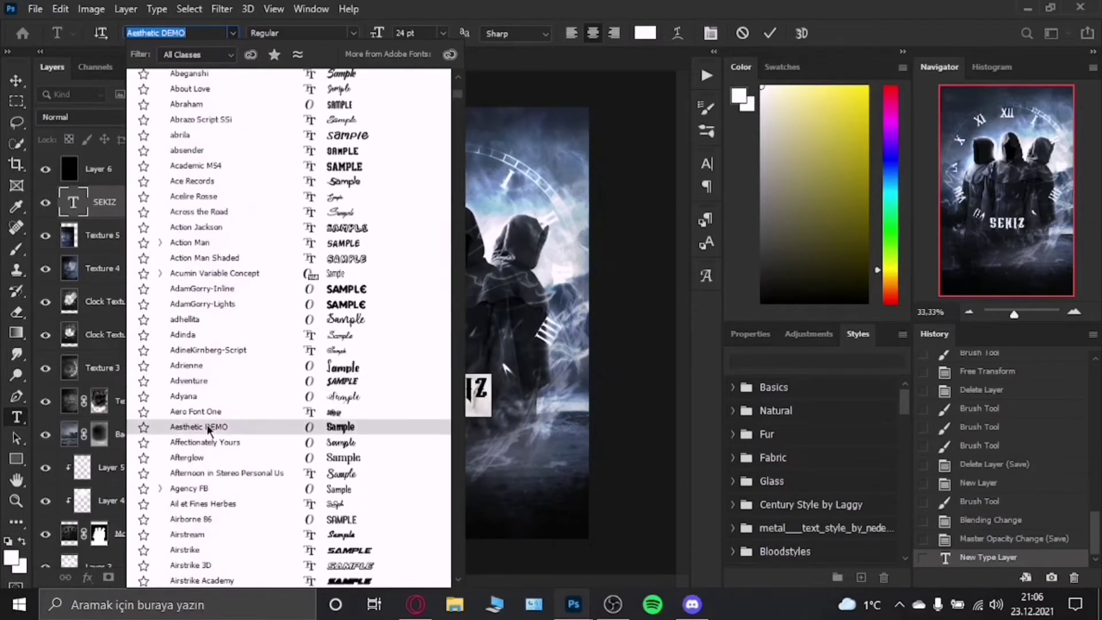
{"action": "left_click", "coordinate": [203, 422]}
{"action": "scroll", "coordinate": [191, 355], "scroll_direction": "down", "scroll_amount": 5}
{"action": "scroll", "coordinate": [196, 352], "scroll_direction": "down", "scroll_amount": 5}
{"action": "left_click", "coordinate": [196, 352]}
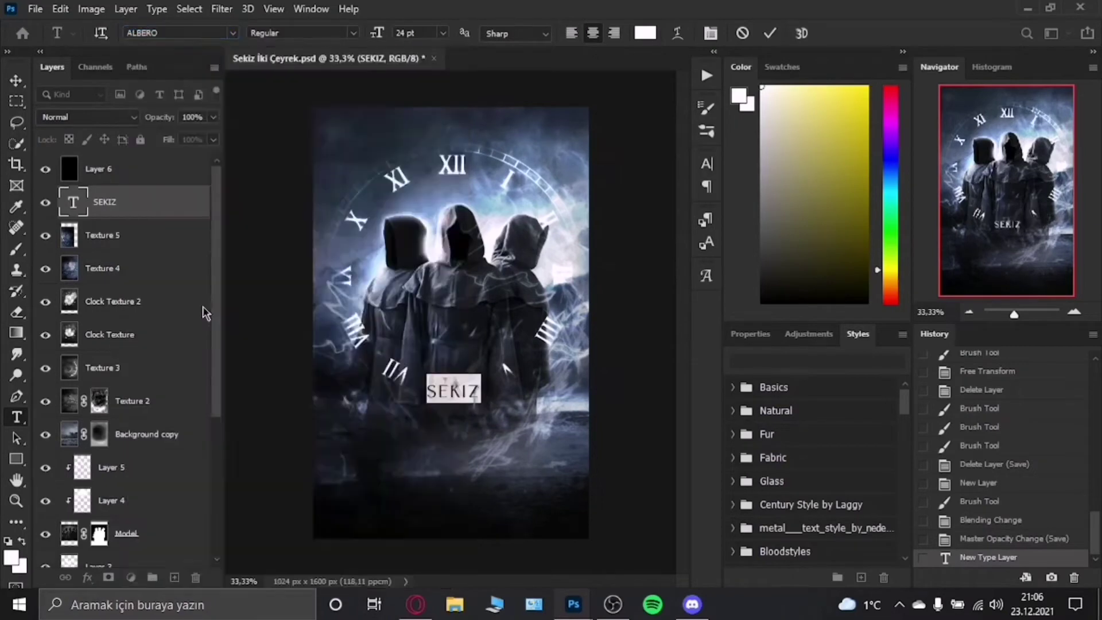
Settle on Ginebra Bolds for 'sekiz', then begin typing 'iki ceyrek' as a new line
{"action": "left_click", "coordinate": [232, 33]}
{"action": "scroll", "coordinate": [234, 319], "scroll_direction": "down", "scroll_amount": 5}
{"action": "scroll", "coordinate": [243, 253], "scroll_direction": "down", "scroll_amount": 5}
{"action": "scroll", "coordinate": [230, 327], "scroll_direction": "down", "scroll_amount": 5}
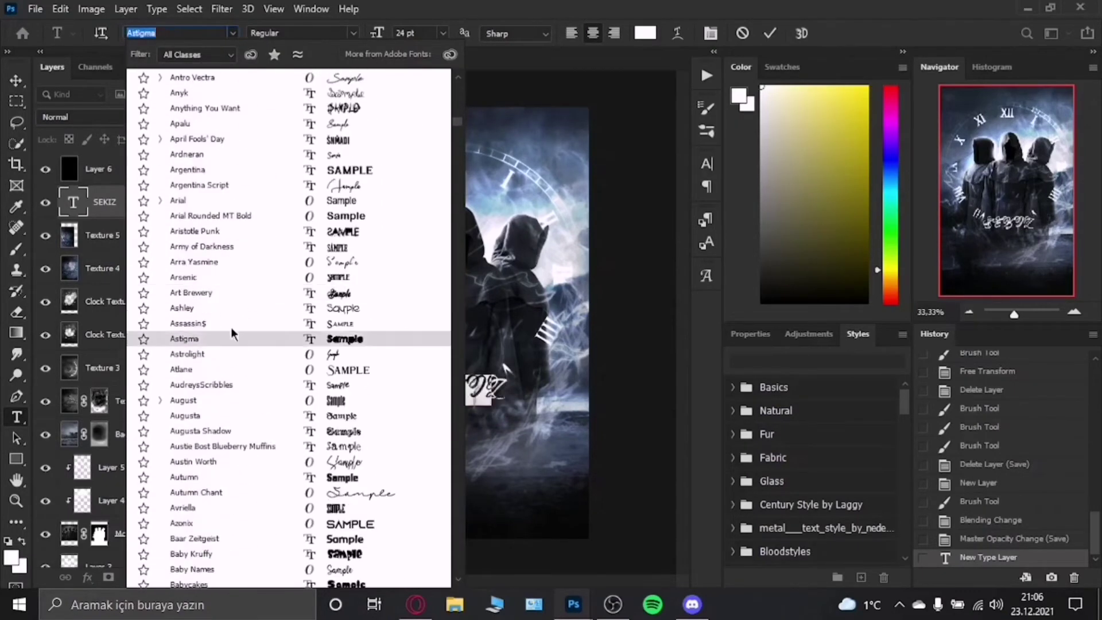
{"action": "scroll", "coordinate": [210, 144], "scroll_direction": "down", "scroll_amount": 3}
{"action": "scroll", "coordinate": [234, 347], "scroll_direction": "down", "scroll_amount": 5}
{"action": "left_click", "coordinate": [235, 347]}
{"action": "left_click", "coordinate": [232, 32]}
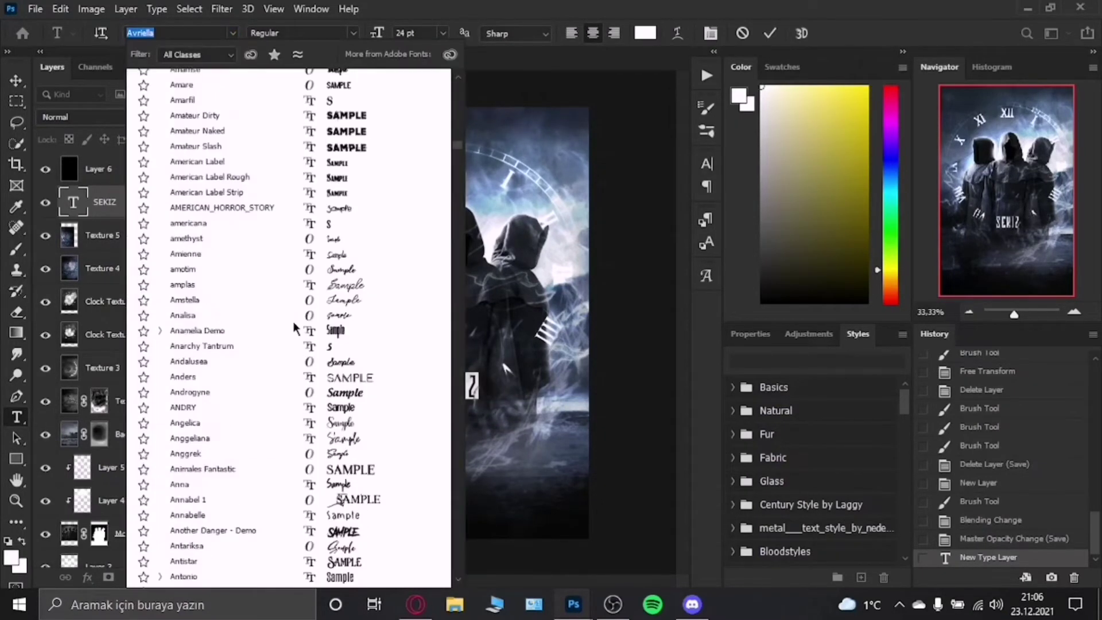
{"action": "scroll", "coordinate": [293, 321], "scroll_direction": "down", "scroll_amount": 15}
{"action": "scroll", "coordinate": [250, 419], "scroll_direction": "down", "scroll_amount": 2}
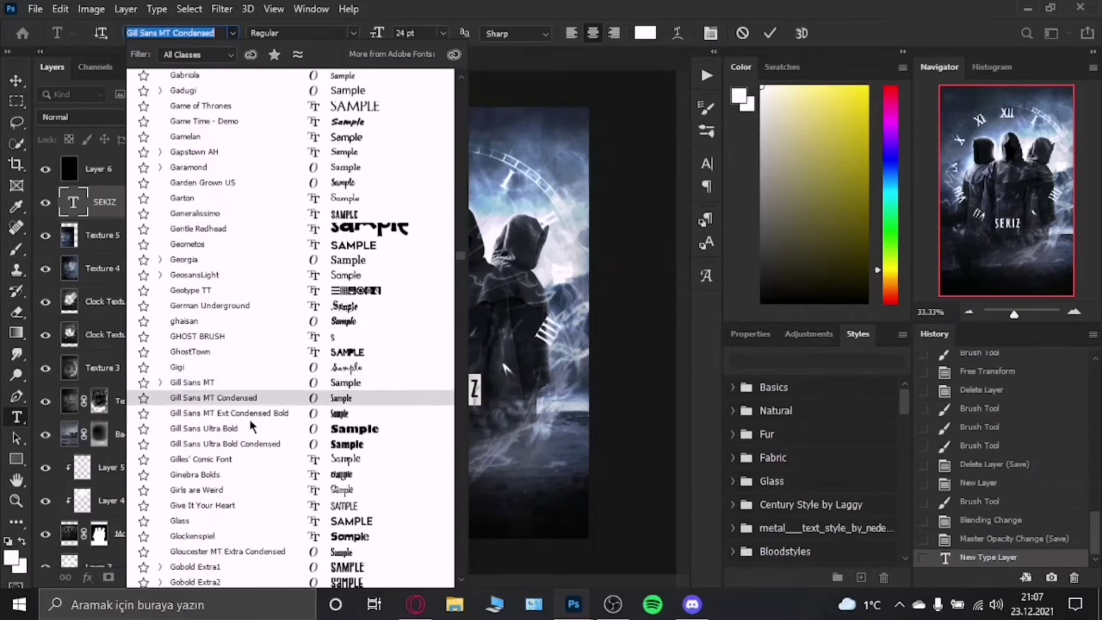
{"action": "scroll", "coordinate": [261, 304], "scroll_direction": "down", "scroll_amount": 4}
{"action": "scroll", "coordinate": [247, 274], "scroll_direction": "down", "scroll_amount": 1}
{"action": "left_click", "coordinate": [247, 265]}
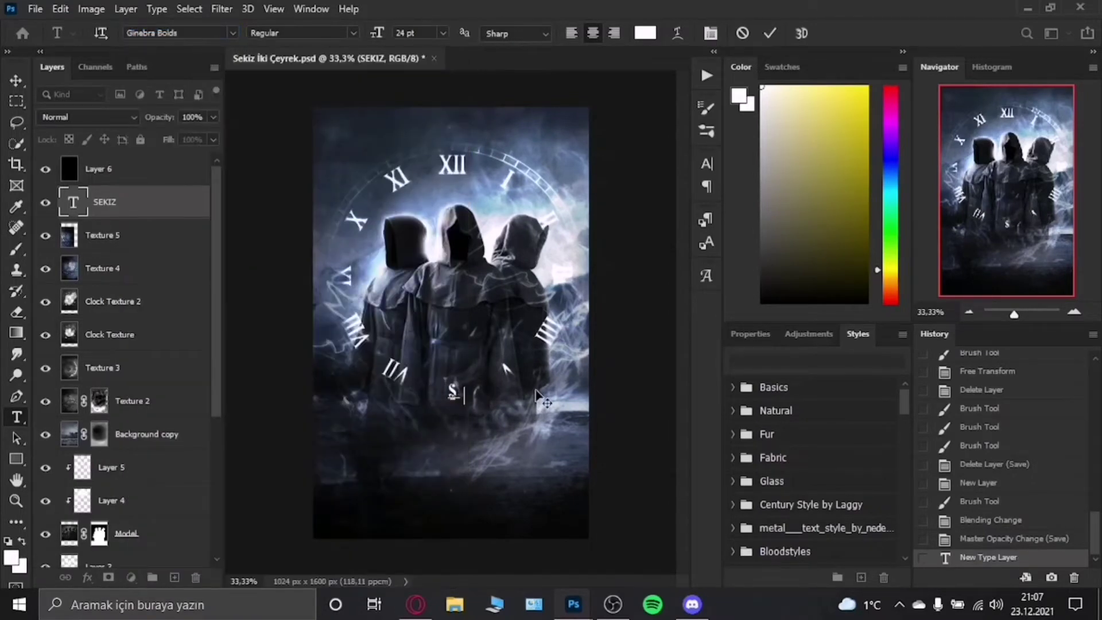
{"action": "left_click", "coordinate": [769, 33]}
{"action": "type", "text": "iki ceyrek"}
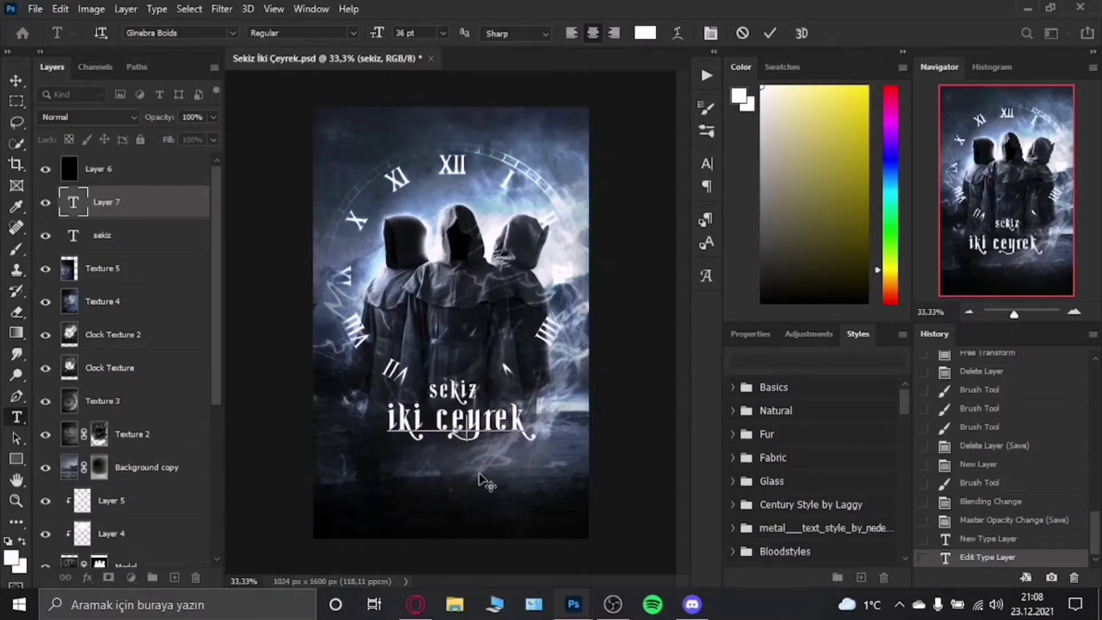
Preview fonts on the 'iki çeyrek' line, including Niagara Solid
{"action": "left_click", "coordinate": [232, 33]}
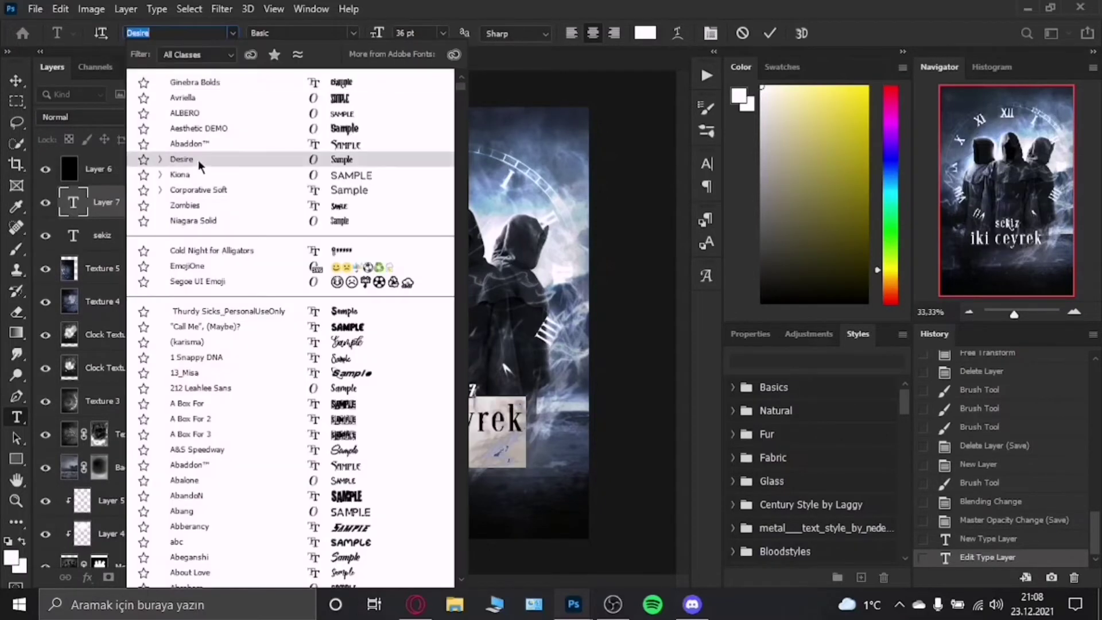
{"action": "left_click", "coordinate": [194, 221]}
{"action": "left_click", "coordinate": [233, 32]}
{"action": "scroll", "coordinate": [248, 352], "scroll_direction": "down", "scroll_amount": 5}
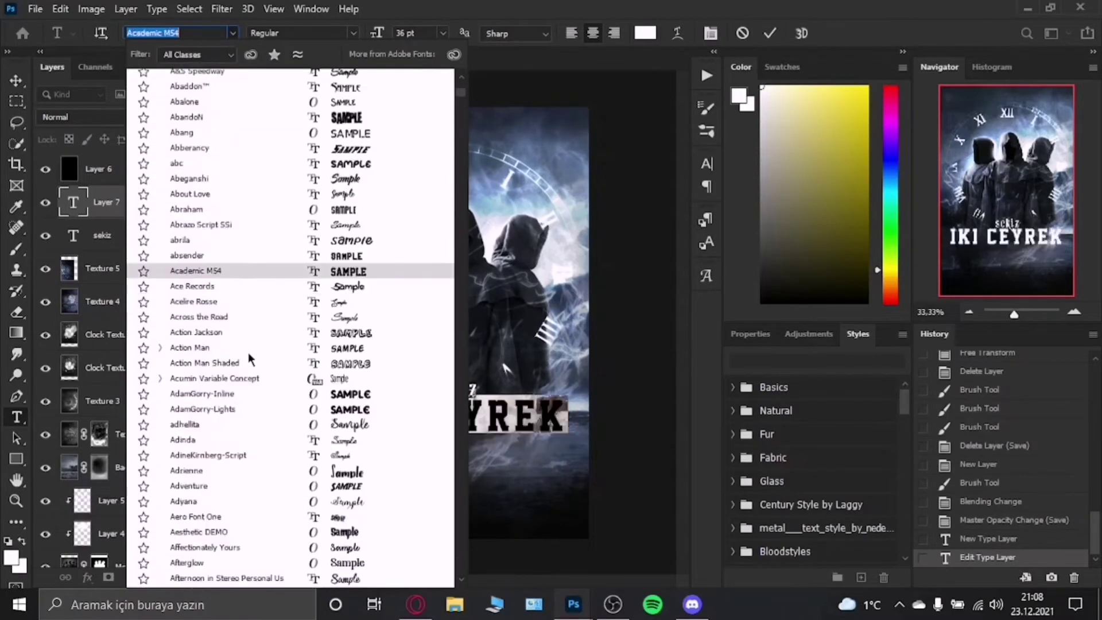
{"action": "scroll", "coordinate": [246, 354], "scroll_direction": "down", "scroll_amount": 5}
{"action": "scroll", "coordinate": [246, 357], "scroll_direction": "up", "scroll_amount": 3}
{"action": "scroll", "coordinate": [207, 473], "scroll_direction": "down", "scroll_amount": 1}
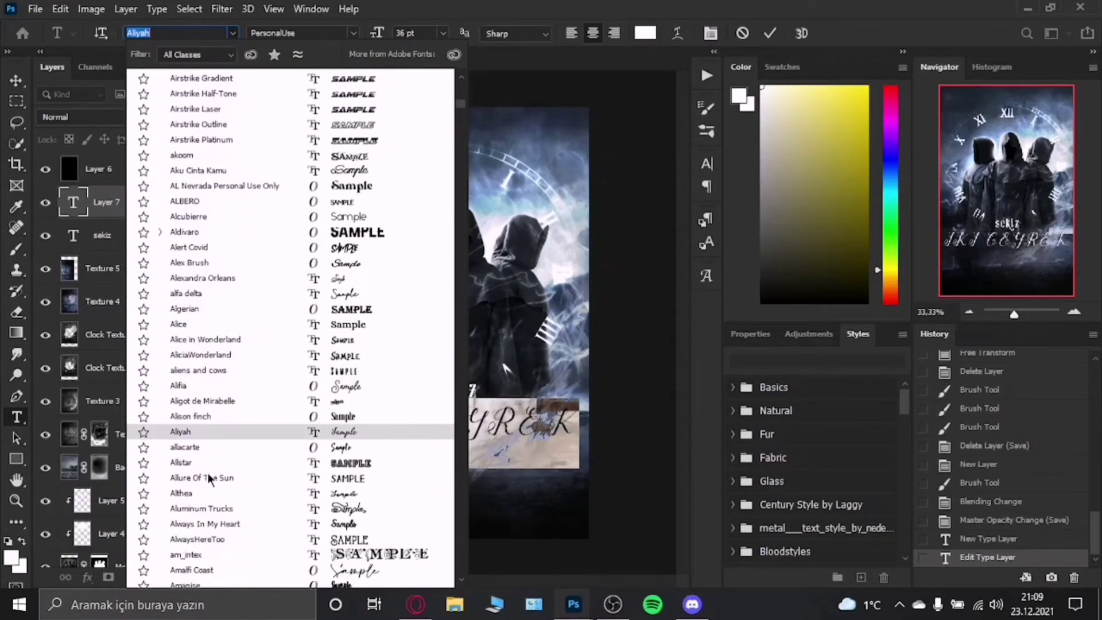
{"action": "scroll", "coordinate": [208, 473], "scroll_direction": "down", "scroll_amount": 9}
{"action": "scroll", "coordinate": [205, 473], "scroll_direction": "down", "scroll_amount": 6}
{"action": "left_click", "coordinate": [202, 369]}
Search fonts for AugustaDesi, then Bebas Kai, and apply Bebas Kai to the second line
{"action": "left_click", "coordinate": [188, 33]}
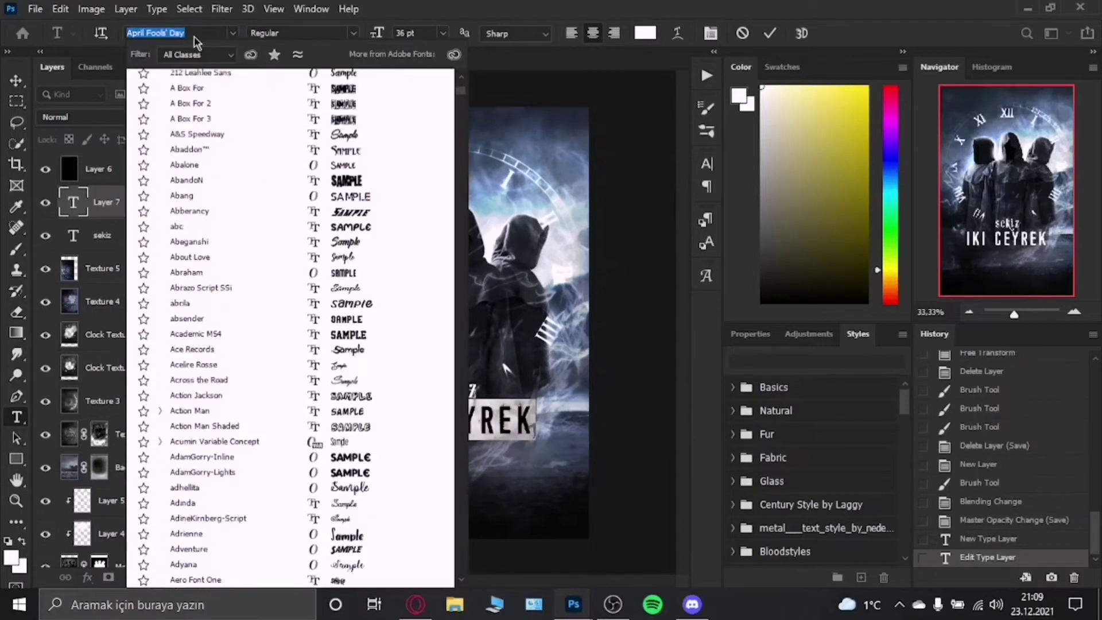
{"action": "type", "text": "Augusta"}
{"action": "type", "text": "Desire"}
{"action": "left_click", "coordinate": [216, 113]}
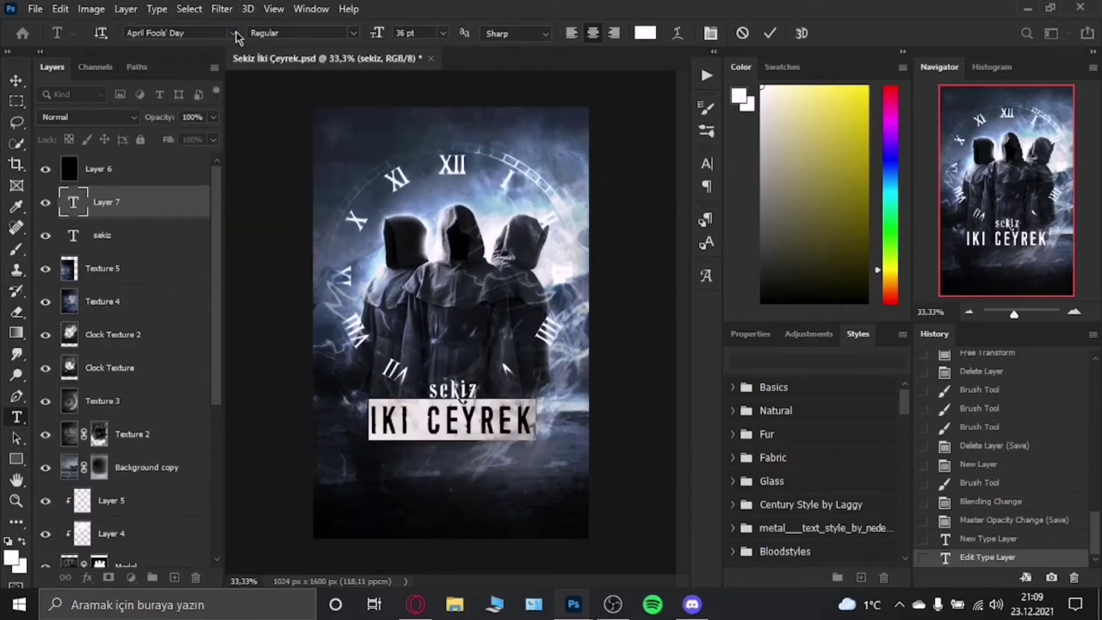
{"action": "left_click", "coordinate": [233, 33]}
{"action": "type", "text": "Bebas Kai"}
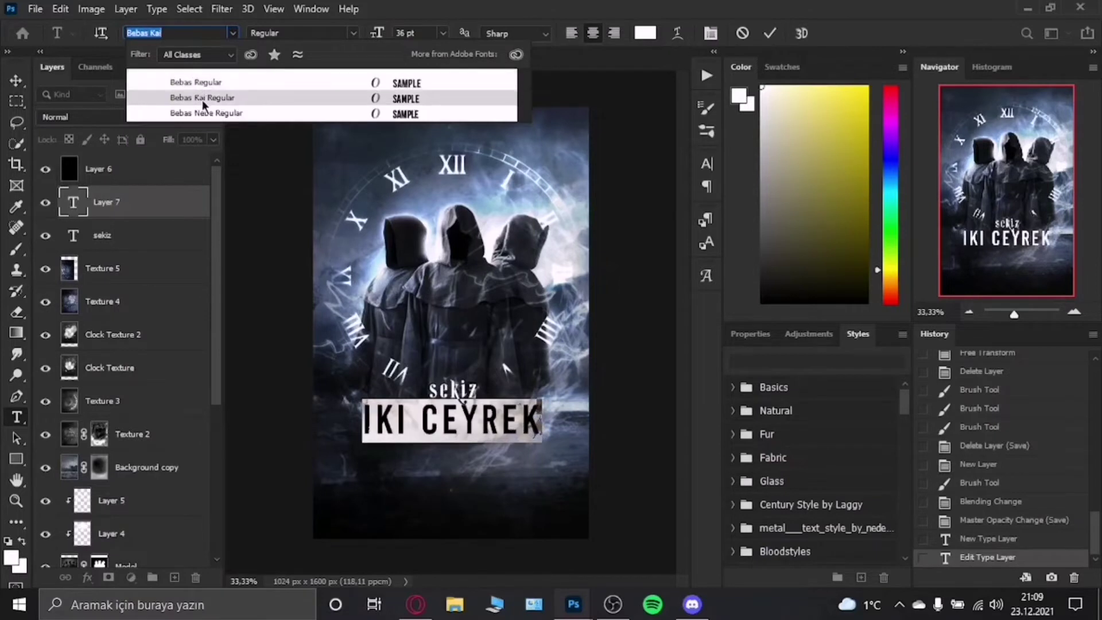
{"action": "left_click", "coordinate": [201, 100]}
{"action": "left_click", "coordinate": [487, 469]}
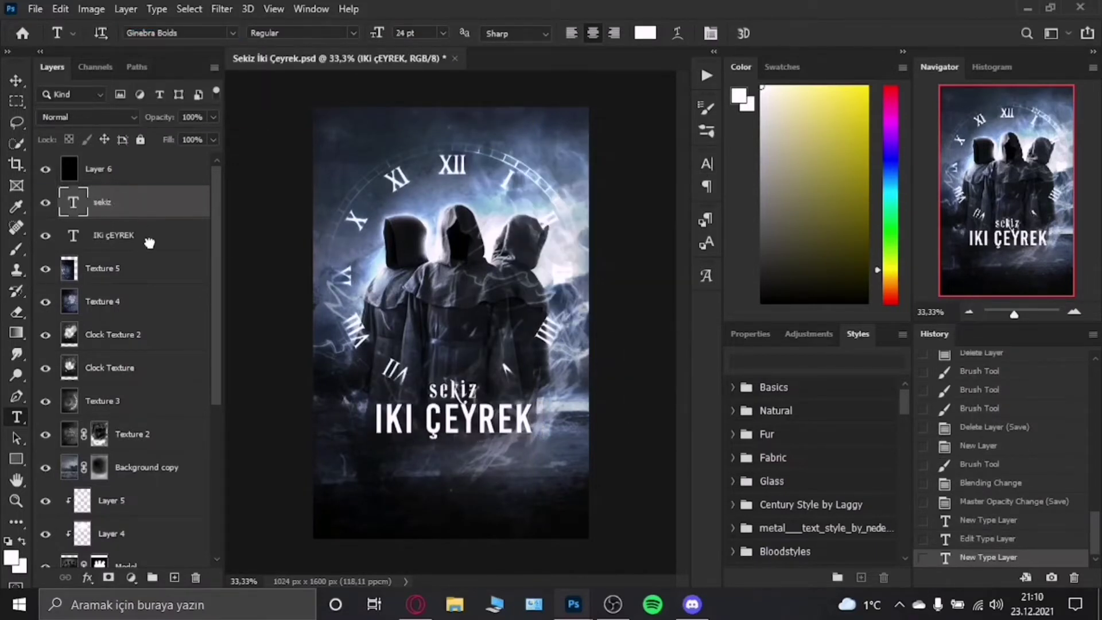
Move the sekiz layer above IKI ÇEYREK and select both title layers
{"action": "left_click_drag", "start_coordinate": [150, 238], "coordinate": [150, 200]}
{"action": "left_click", "coordinate": [453, 387]}
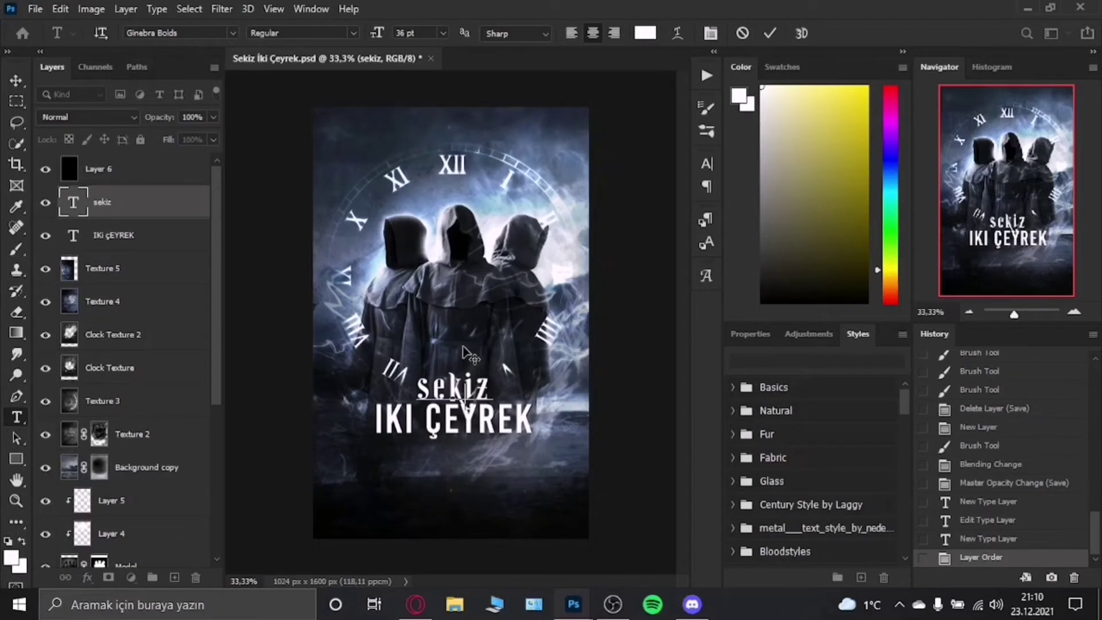
{"action": "left_click", "coordinate": [769, 33]}
{"action": "left_click", "coordinate": [168, 236]}
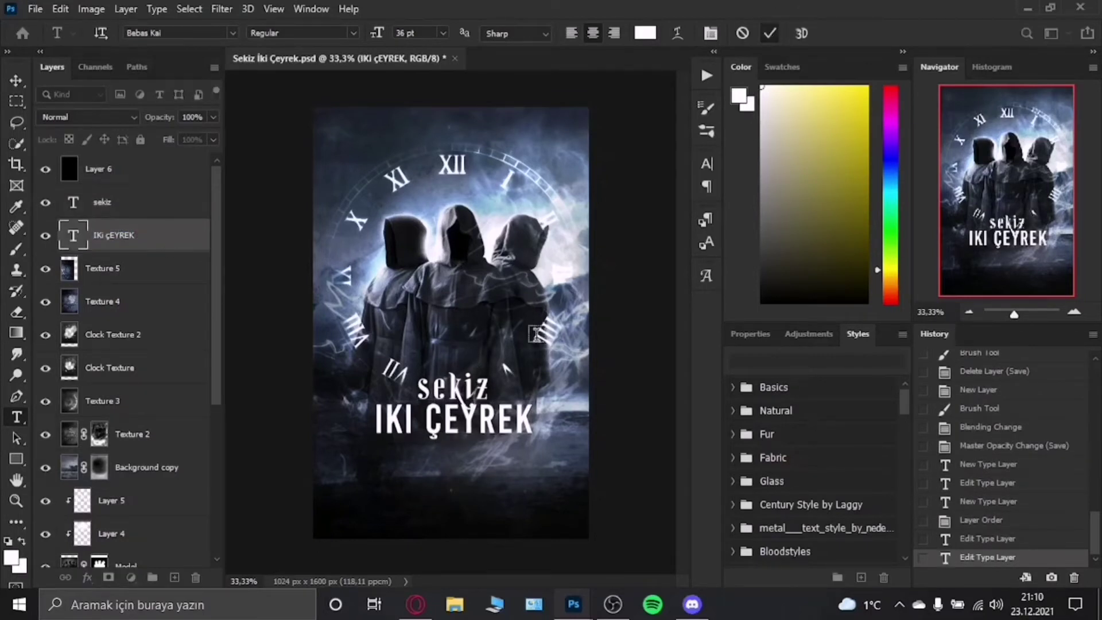
{"action": "left_click", "coordinate": [138, 202], "text": "ctrl"}
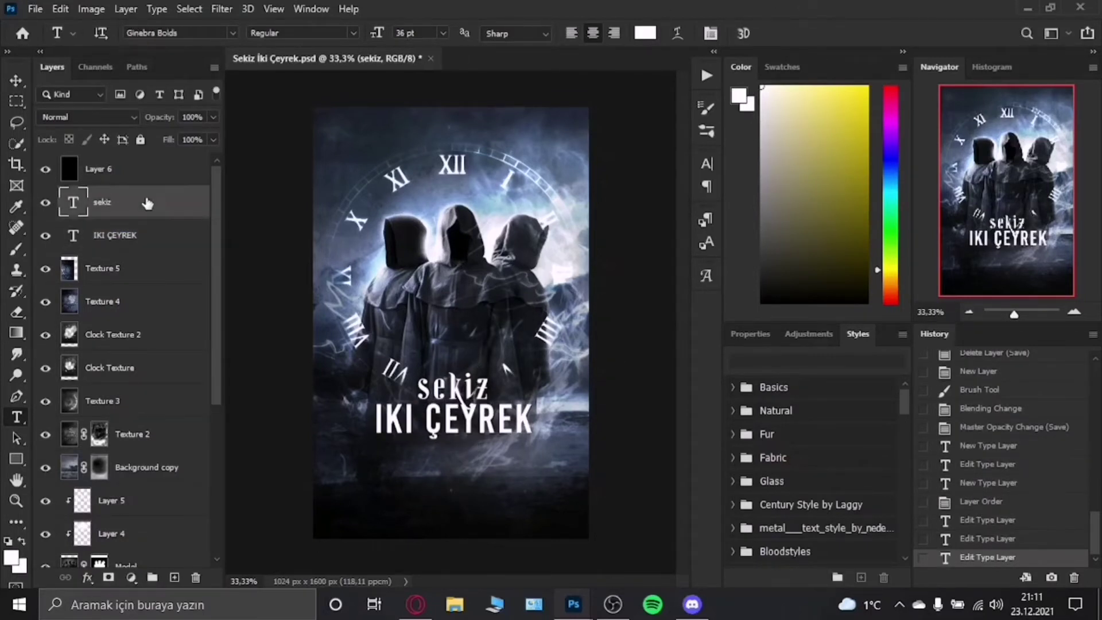
Enlarge both title lines by about 12% and nudge them into place
{"action": "key", "text": "v"}
{"action": "key", "text": "ctrl+t"}
{"action": "left_click_drag", "start_coordinate": [456, 420], "coordinate": [459, 422]}
{"action": "left_click_drag", "start_coordinate": [276, 35], "coordinate": [298, 35]}
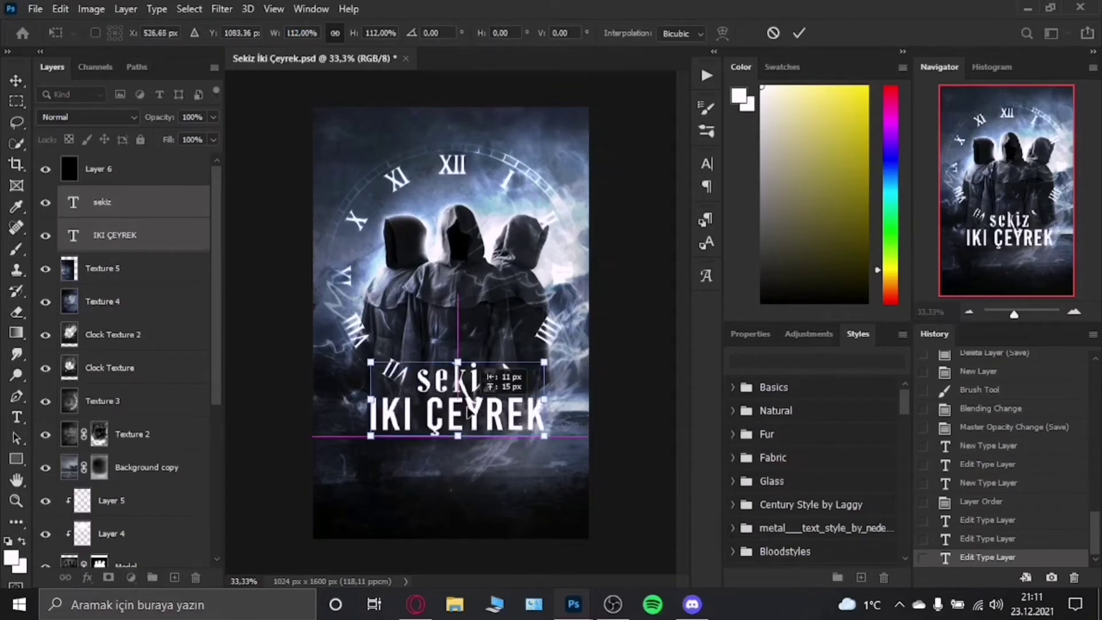
{"action": "key", "text": "Return"}
{"action": "key", "text": "Left"}
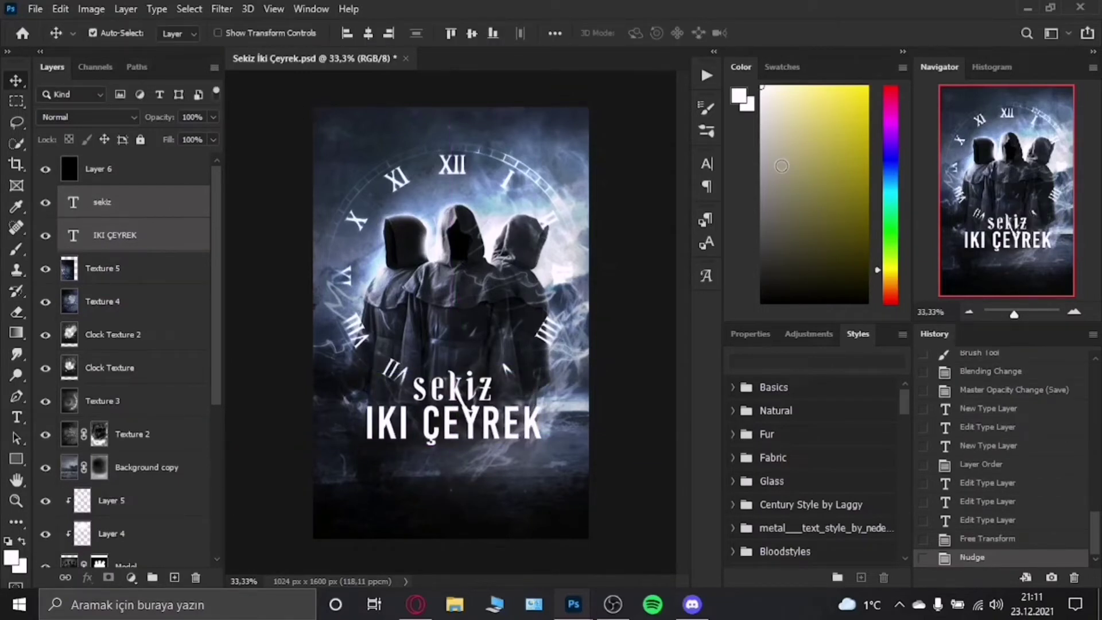
Duplicate the title layers and experiment with warping and puppet-bending the copy, then cancel
{"action": "key", "text": "ctrl+t"}
{"action": "left_click", "coordinate": [800, 32]}
{"action": "key", "text": "ctrl+j"}
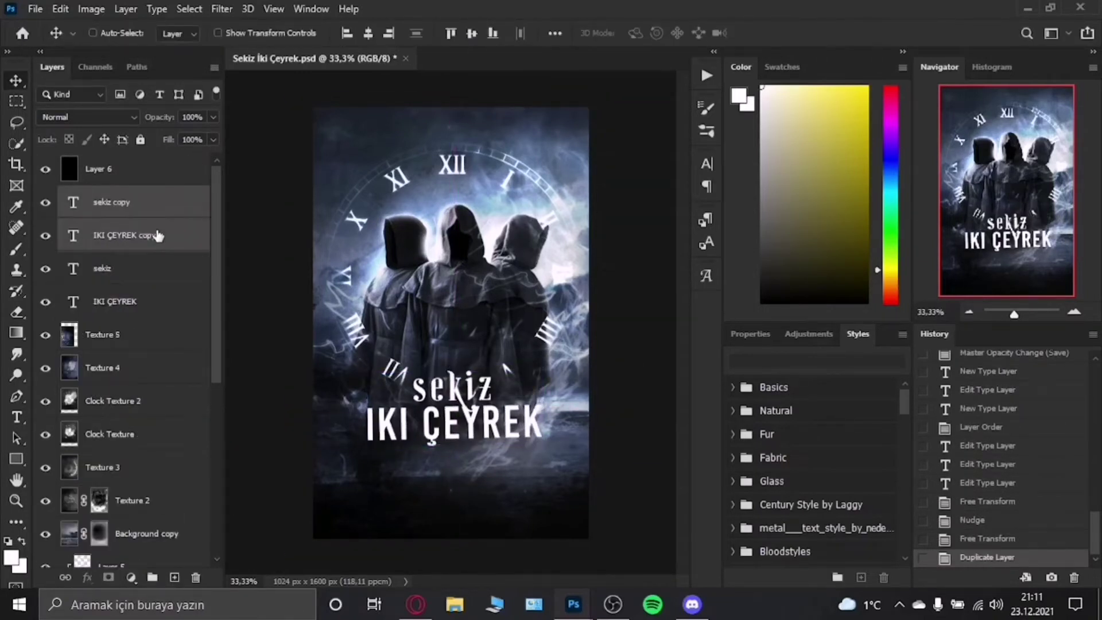
{"action": "left_click", "coordinate": [171, 237]}
{"action": "key", "text": "ctrl+t"}
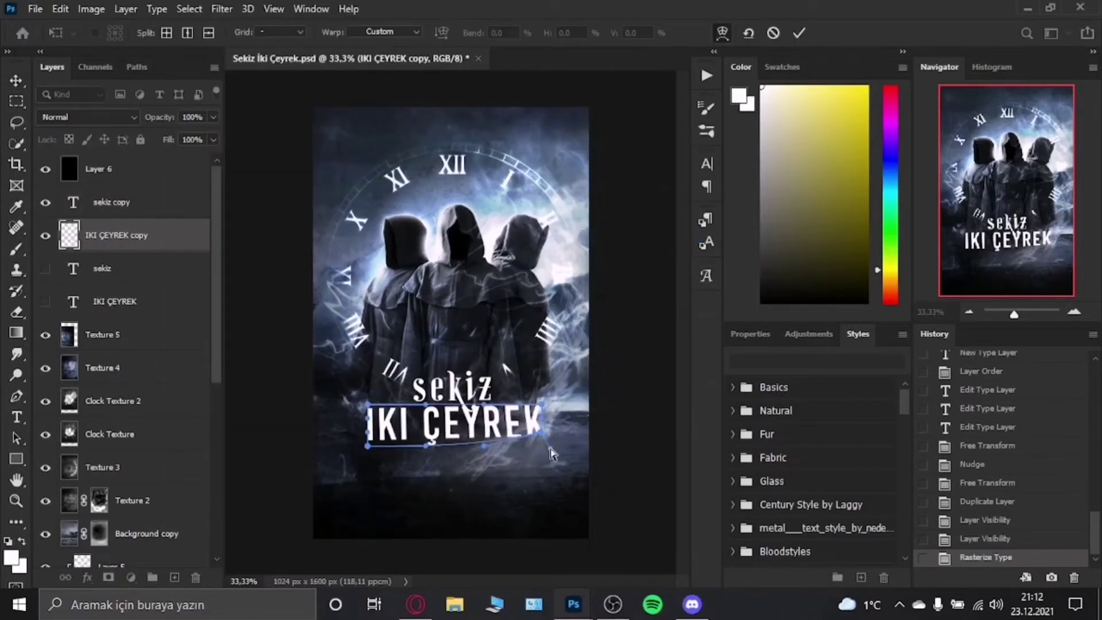
{"action": "key", "text": "Return"}
{"action": "key", "text": "ctrl+z"}
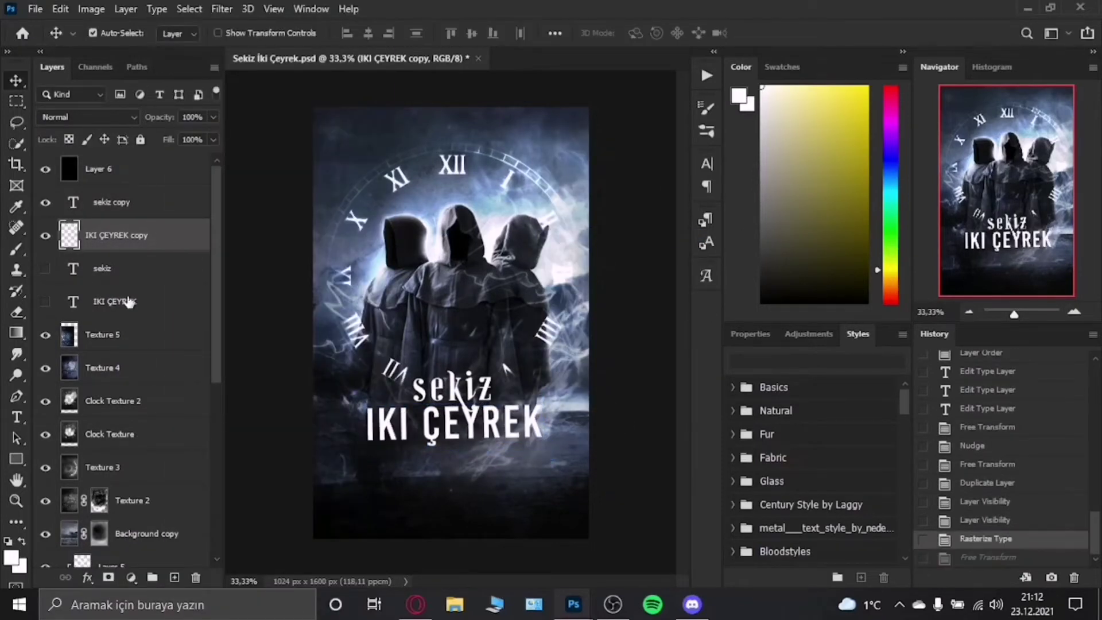
{"action": "key", "text": "ctrl+z"}
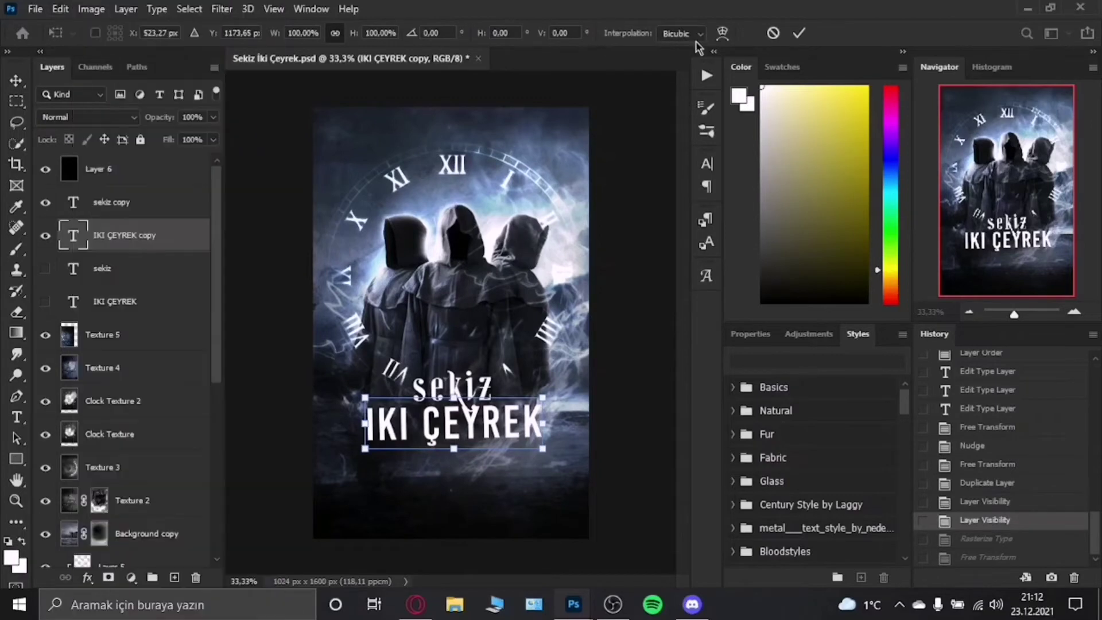
{"action": "key", "text": "Escape"}
{"action": "left_click", "coordinate": [61, 9]}
{"action": "left_click", "coordinate": [86, 264]}
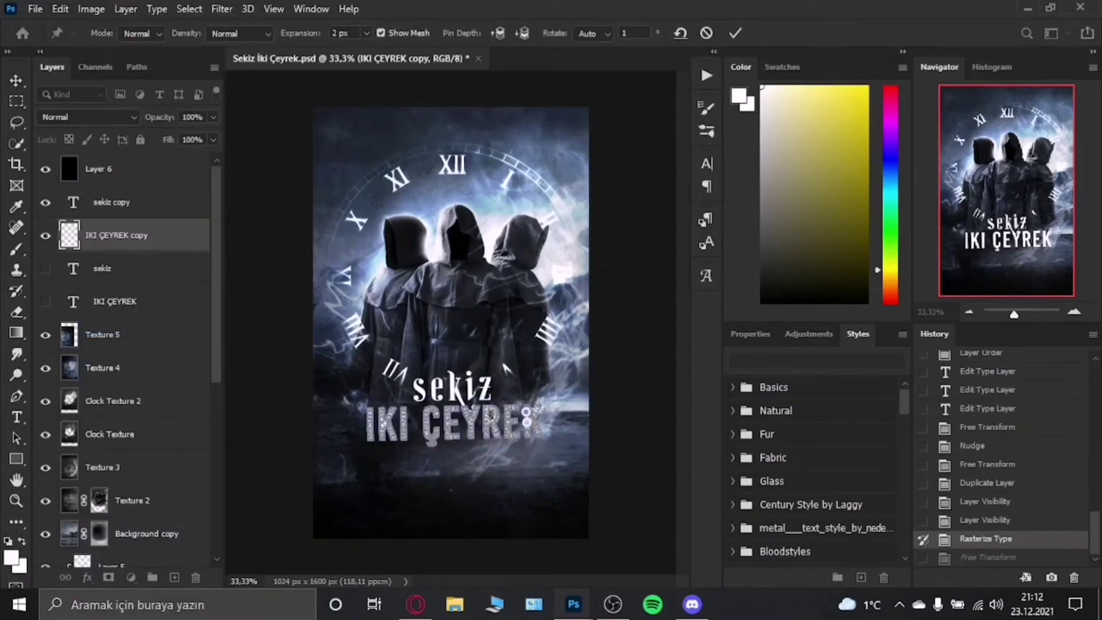
{"action": "key", "text": "Escape"}
Delete the title copies, unhide the originals, and give IKI ÇEYREK a wave text warp
{"action": "key", "text": "Delete"}
{"action": "key", "text": "Delete"}
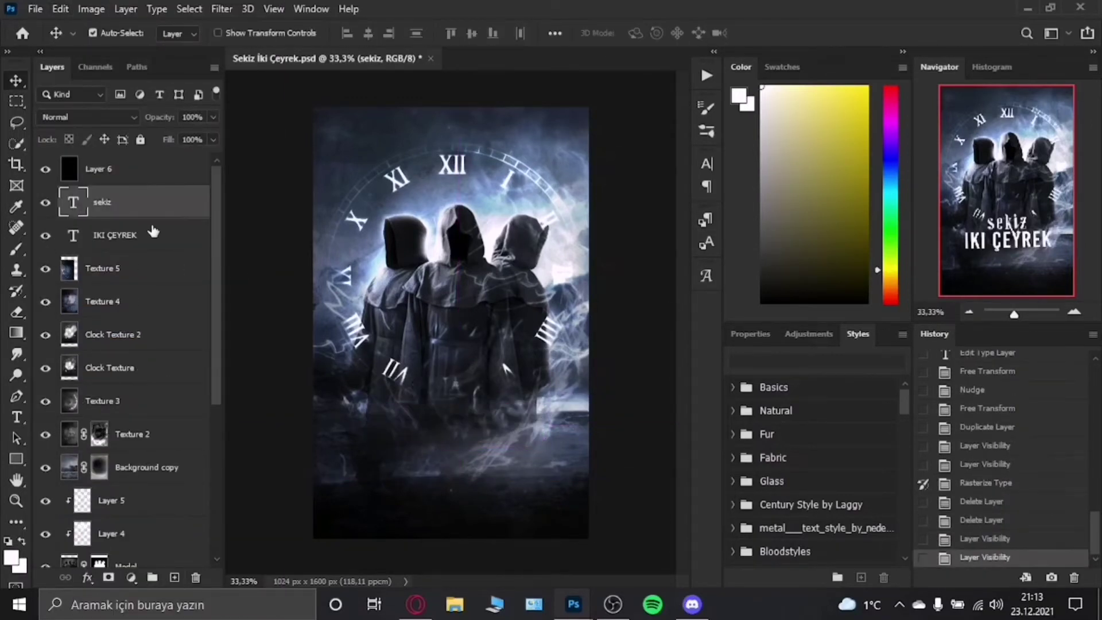
{"action": "left_click", "coordinate": [45, 202]}
{"action": "left_click", "coordinate": [46, 236]}
{"action": "left_click", "coordinate": [755, 129]}
{"action": "left_click", "coordinate": [732, 313]}
{"action": "left_click", "coordinate": [754, 129]}
{"action": "left_click", "coordinate": [736, 252]}
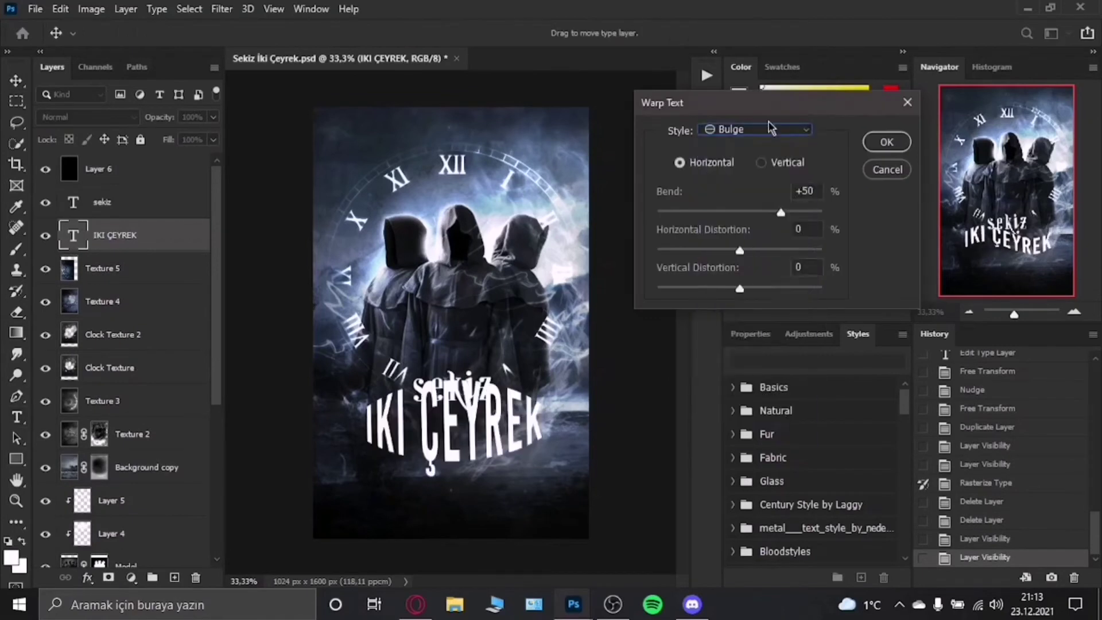
{"action": "left_click", "coordinate": [754, 129]}
{"action": "left_click", "coordinate": [746, 205]}
{"action": "left_click", "coordinate": [735, 329]}
{"action": "key", "text": "Return"}
Add a '.' text layer and a duplicate, placing the dots over the I letters
{"action": "key", "text": "t"}
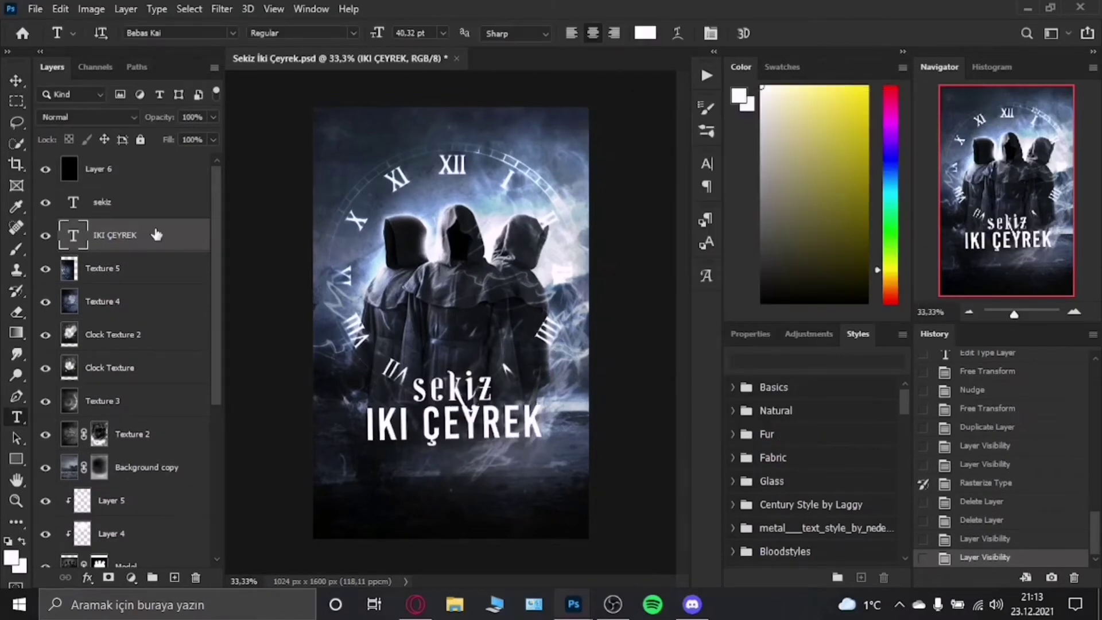
{"action": "left_click", "coordinate": [376, 396]}
{"action": "key", "text": "BackSpace"}
{"action": "key", "text": "ctrl+alt+t"}
{"action": "left_click_drag", "start_coordinate": [370, 423], "coordinate": [390, 404]}
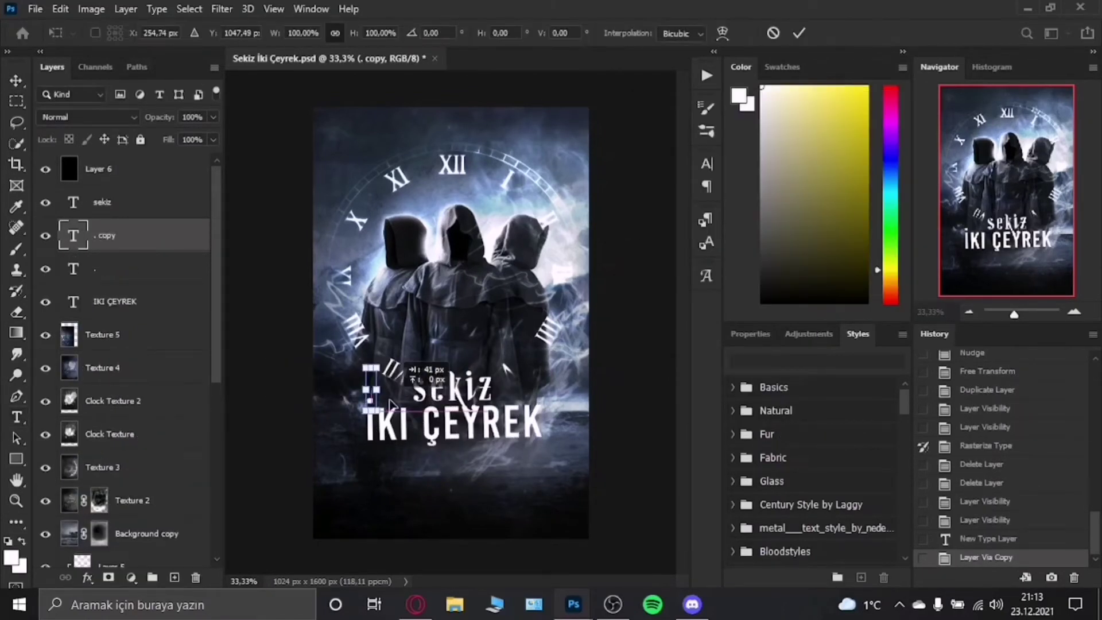
{"action": "left_click", "coordinate": [16, 80]}
{"action": "key", "text": "Up"}
{"action": "key", "text": "Up"}
Rename the dot layers and group the title text layers into Group 1
{"action": "left_click", "coordinate": [114, 277]}
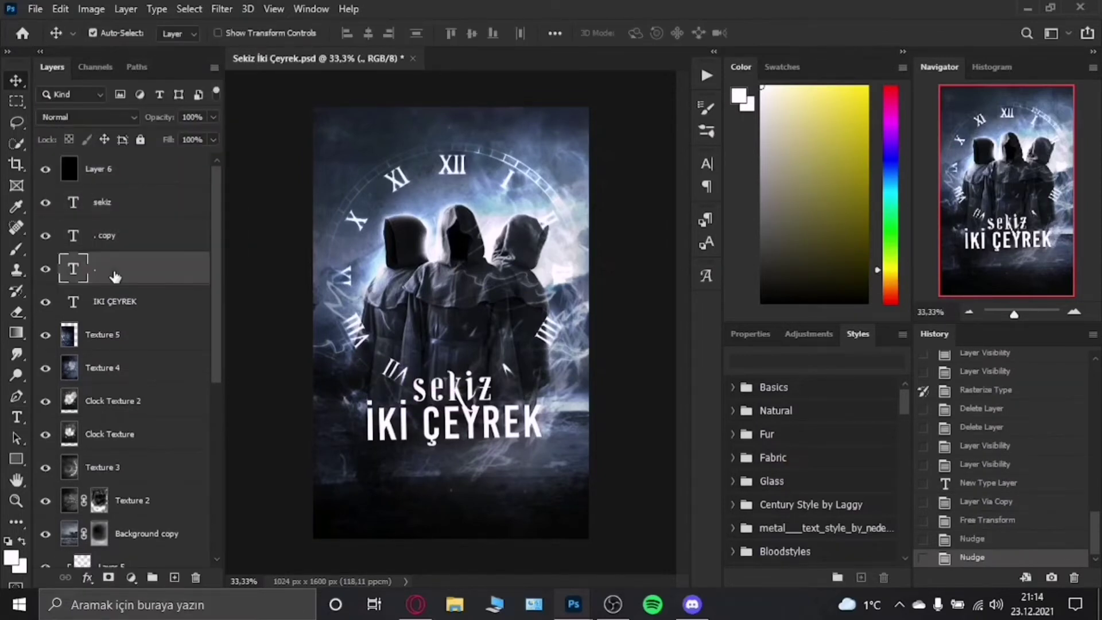
{"action": "double_click", "coordinate": [103, 235]}
{"action": "key", "text": "ctrl+g"}
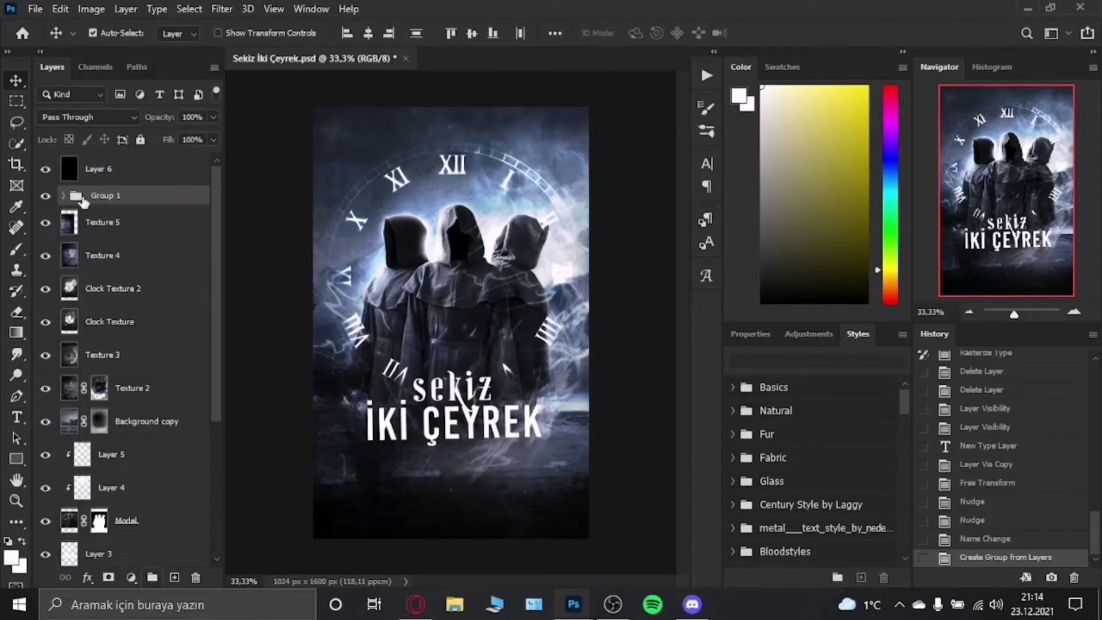
{"action": "left_click", "coordinate": [63, 195]}
{"action": "left_click", "coordinate": [143, 223]}
Give sekiz a drop shadow, gradient overlay and colour overlay with a chosen colour
{"action": "double_click", "coordinate": [155, 222]}
{"action": "left_click", "coordinate": [562, 319]}
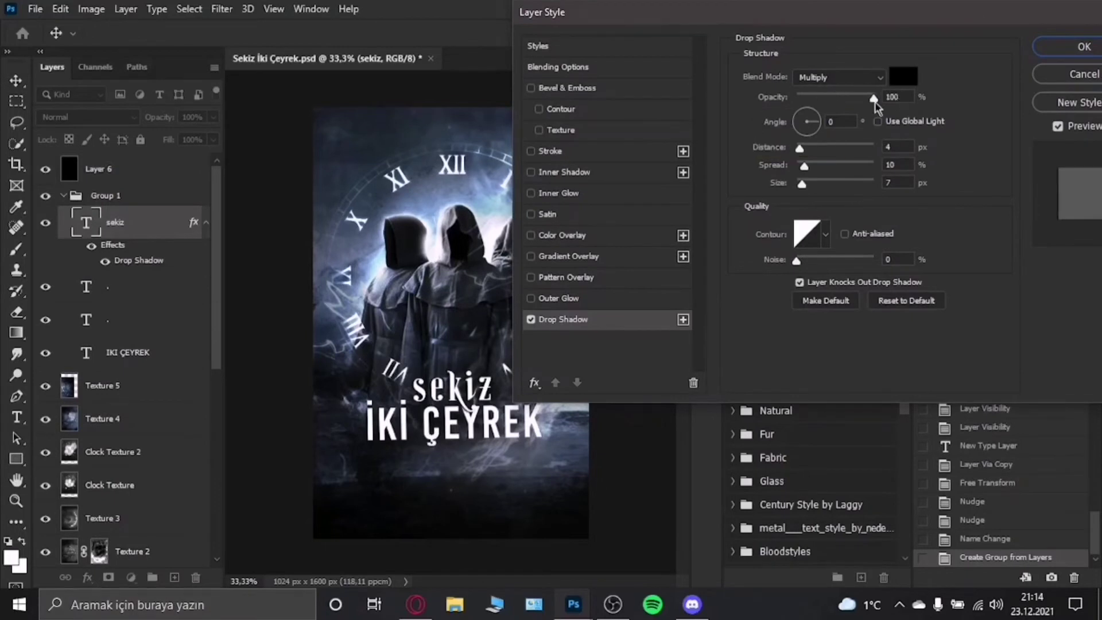
{"action": "left_click", "coordinate": [559, 297]}
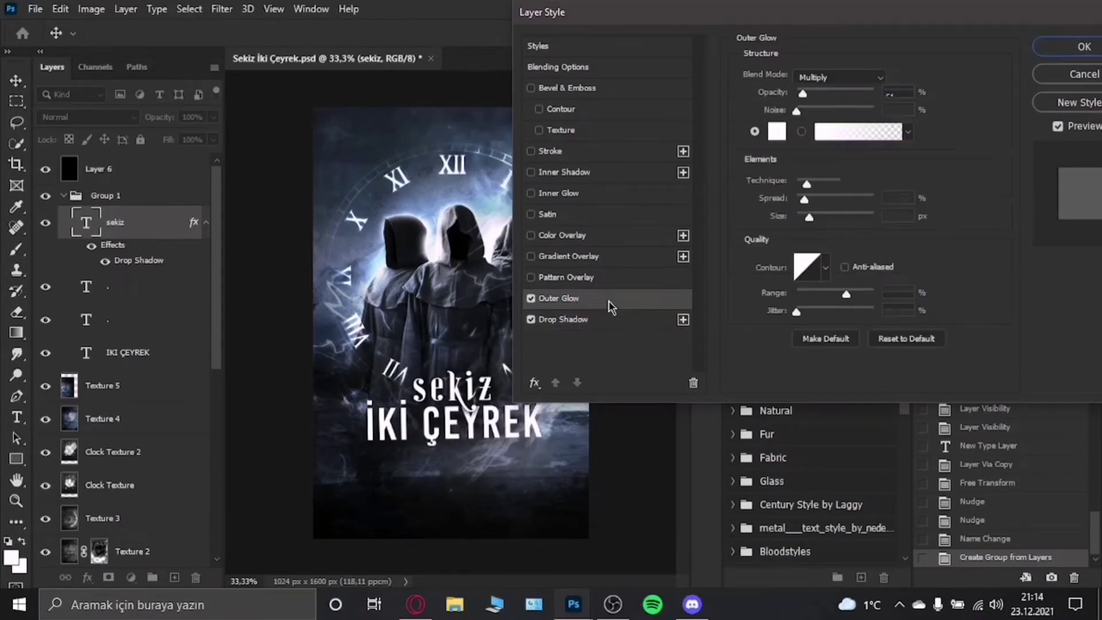
{"action": "left_click", "coordinate": [574, 256]}
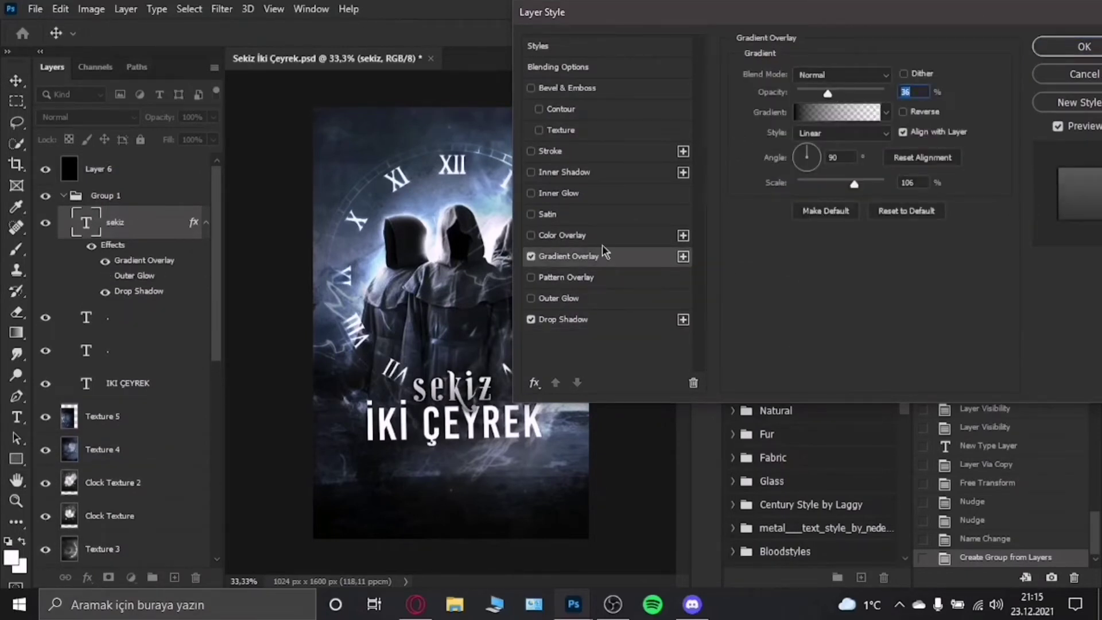
{"action": "left_click", "coordinate": [562, 234]}
{"action": "left_click", "coordinate": [898, 76]}
{"action": "left_click", "coordinate": [1007, 145]}
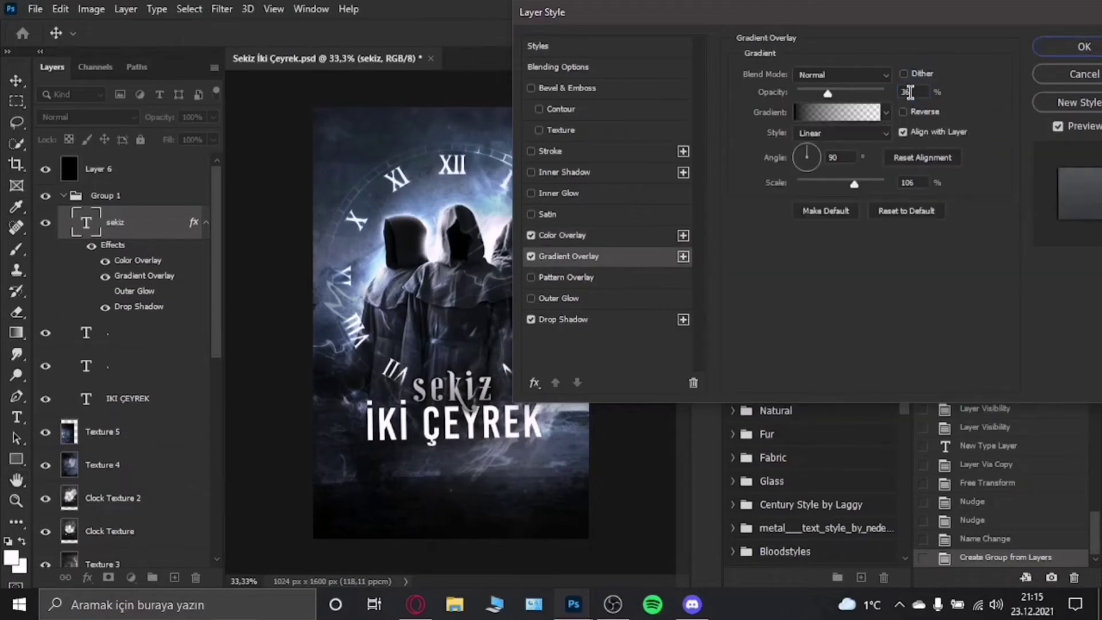
Add a satin effect, adjust the gradient overlay opacity, and apply the style
{"action": "left_click", "coordinate": [547, 213]}
{"action": "left_click", "coordinate": [567, 87]}
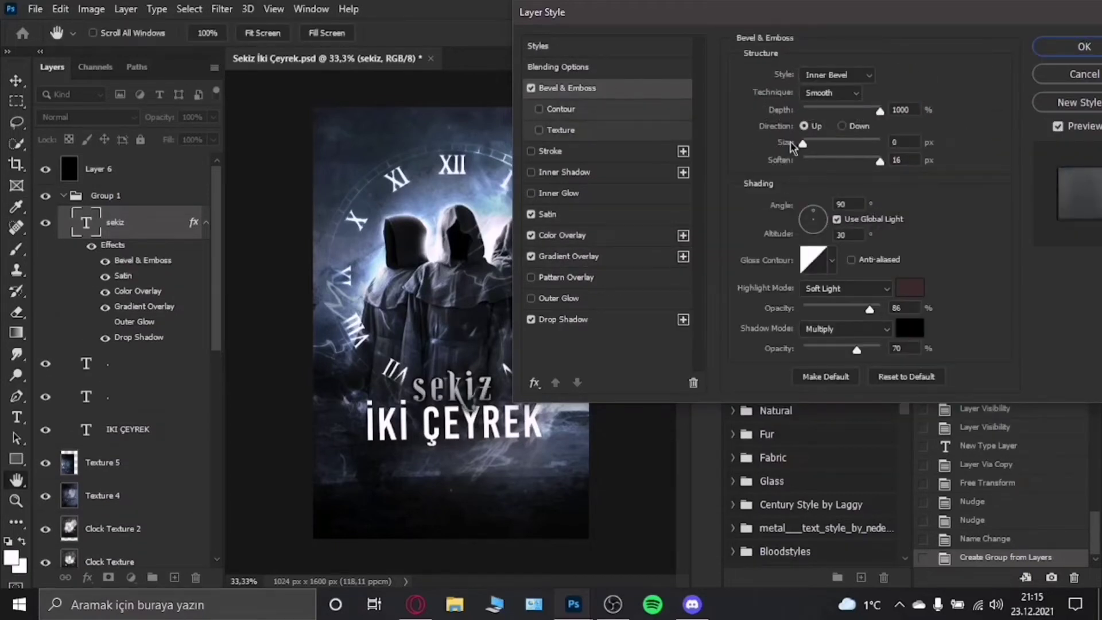
{"action": "left_click", "coordinate": [560, 108]}
{"action": "left_click", "coordinate": [559, 130]}
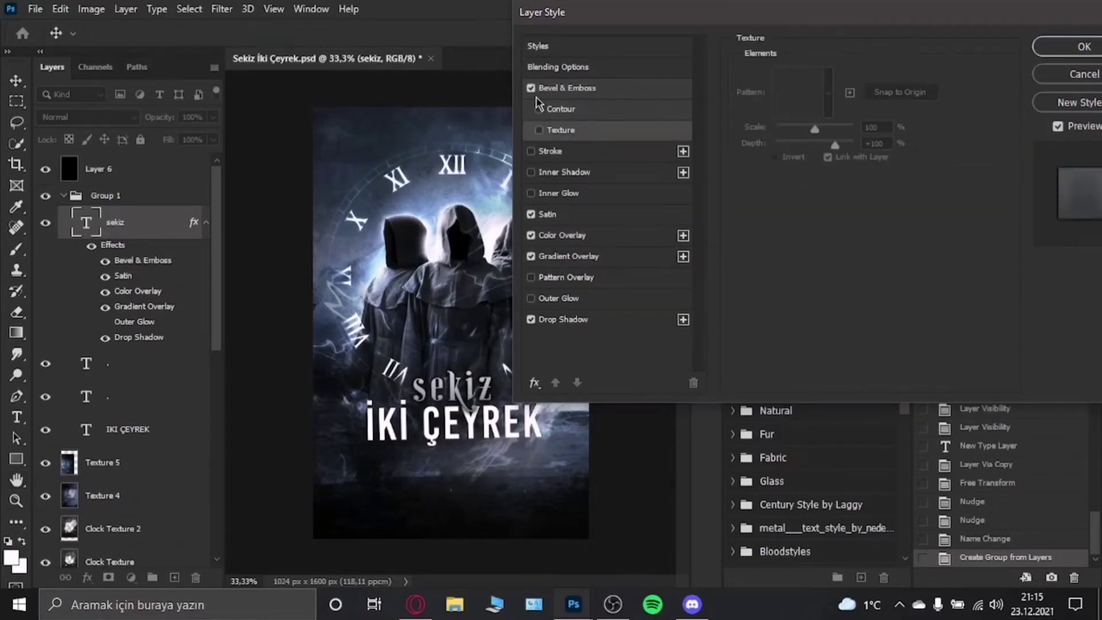
{"action": "left_click", "coordinate": [562, 234]}
{"action": "left_click", "coordinate": [568, 256]}
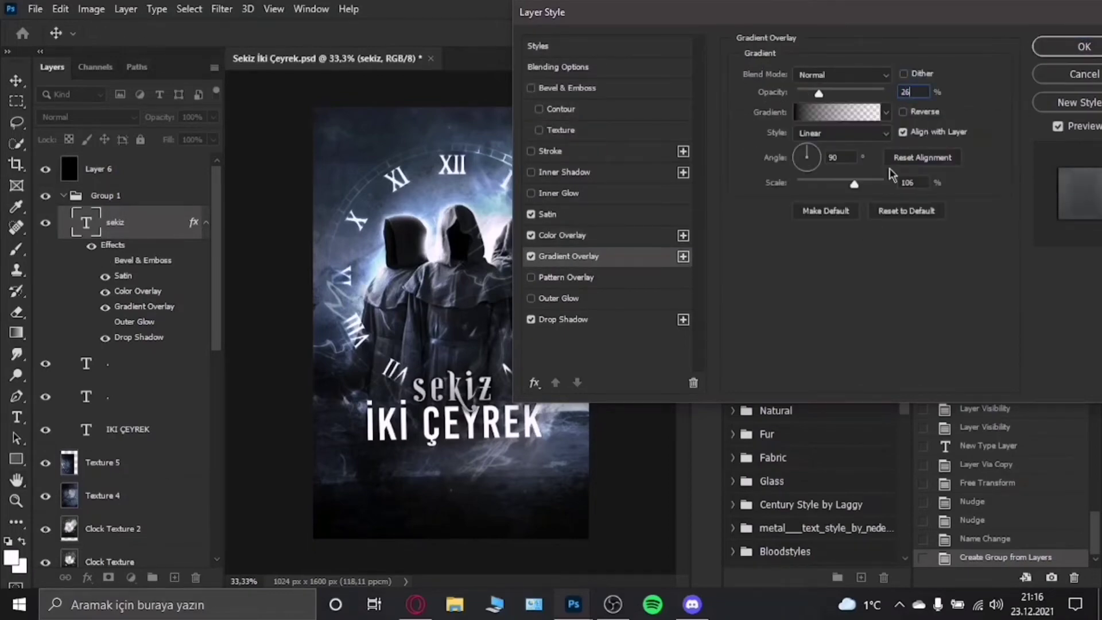
{"action": "key", "text": "Return"}
Copy the sekiz layer style and paste it onto the dot and IKI ÇEYREK layers
{"action": "right_click", "coordinate": [115, 430]}
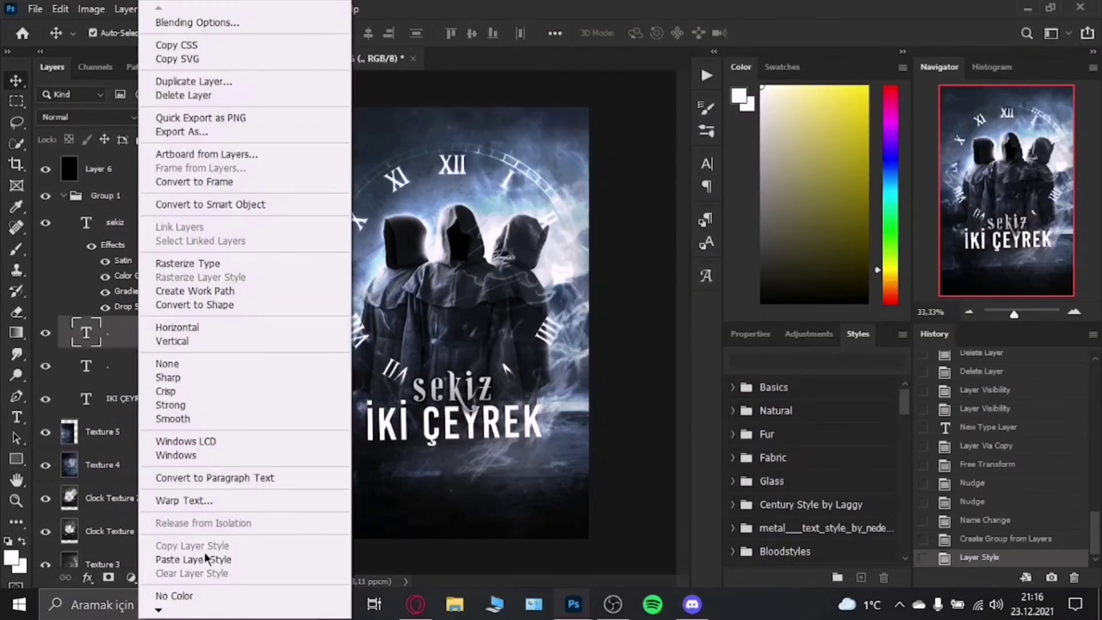
{"action": "left_click", "coordinate": [212, 560]}
{"action": "right_click", "coordinate": [114, 396]}
{"action": "left_click", "coordinate": [230, 561]}
{"action": "right_click", "coordinate": [170, 497]}
{"action": "left_click", "coordinate": [275, 561]}
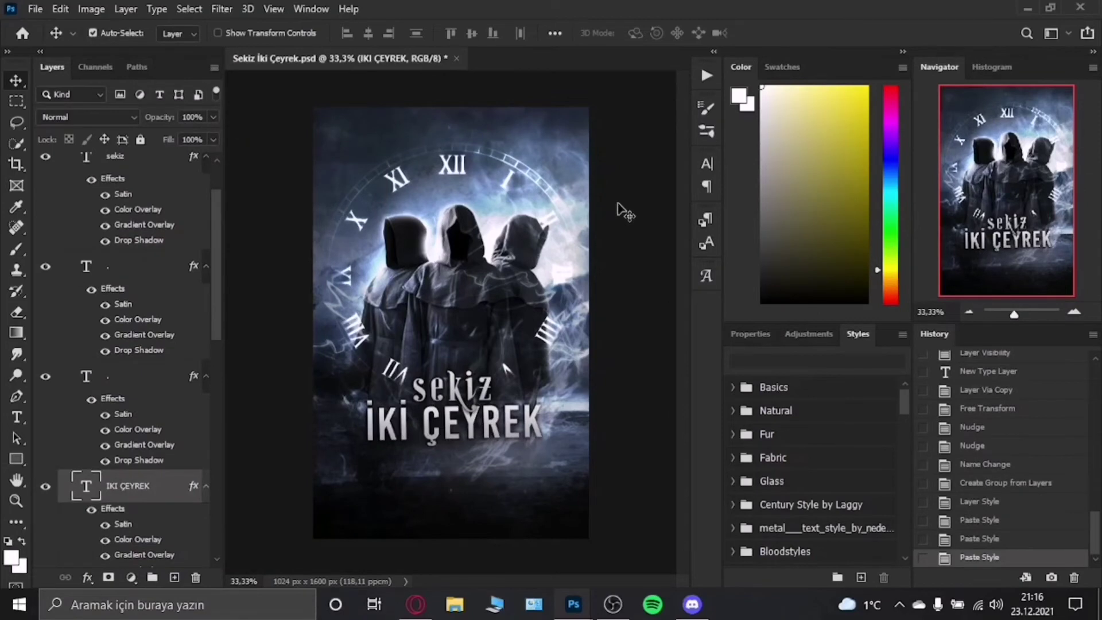
{"action": "scroll", "coordinate": [161, 286], "scroll_direction": "up", "scroll_amount": 2}
{"action": "left_click", "coordinate": [169, 197]}
Duplicate the sekiz layer, clear its style and Gaussian-blur the copy 3.9 px
{"action": "left_click", "coordinate": [115, 222]}
{"action": "key", "text": "ctrl+j"}
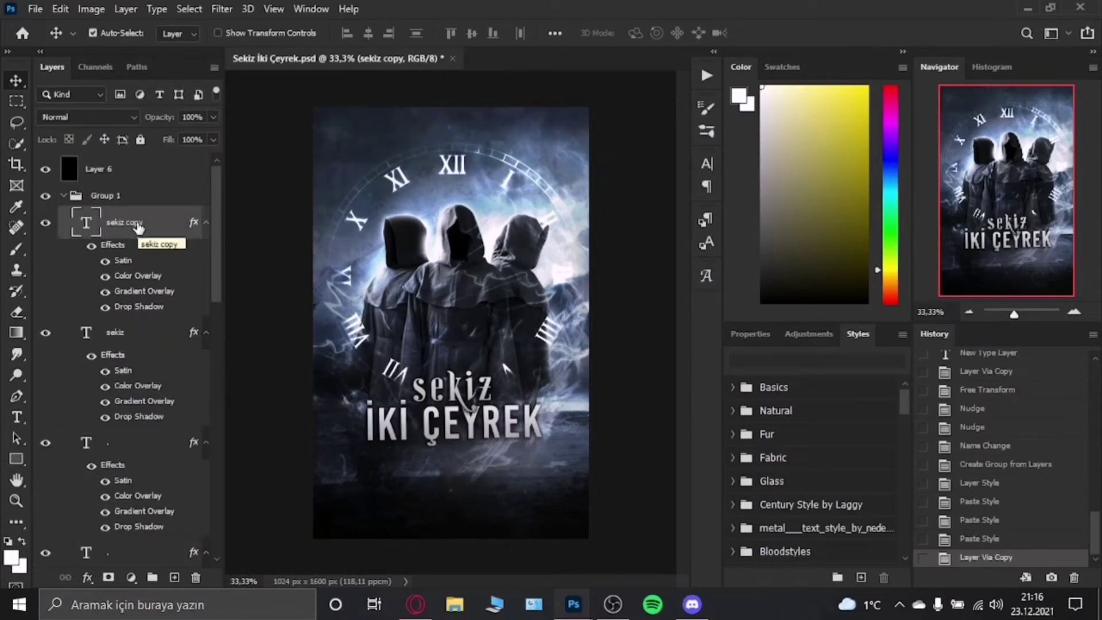
{"action": "left_click", "coordinate": [221, 9]}
{"action": "left_click", "coordinate": [476, 255]}
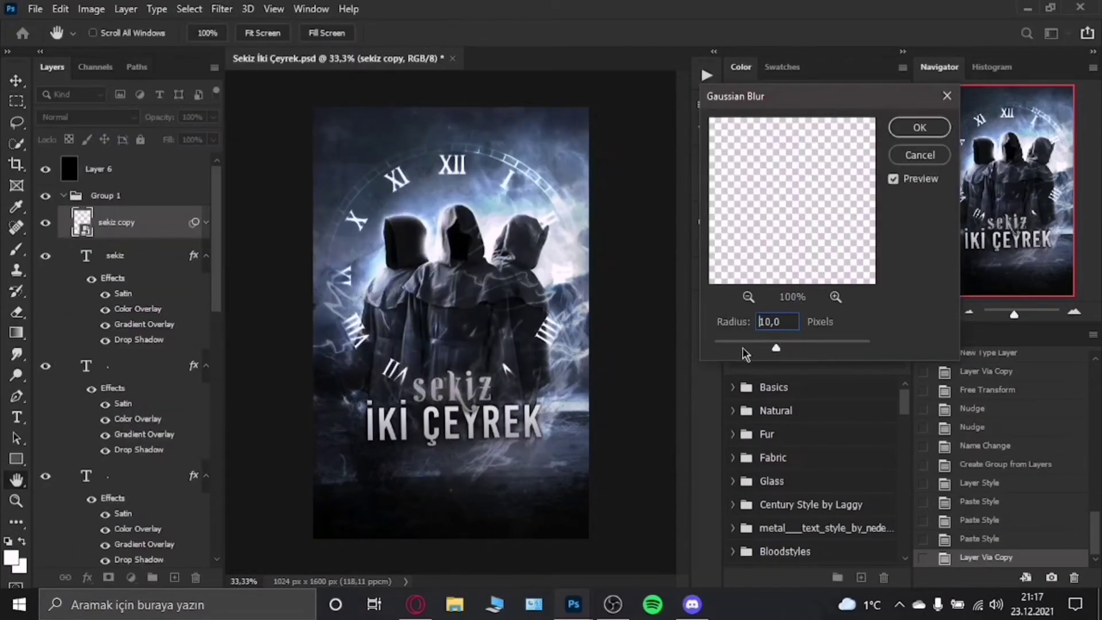
{"action": "left_click_drag", "start_coordinate": [816, 349], "coordinate": [755, 348]}
{"action": "key", "text": "Escape"}
{"action": "key", "text": "v"}
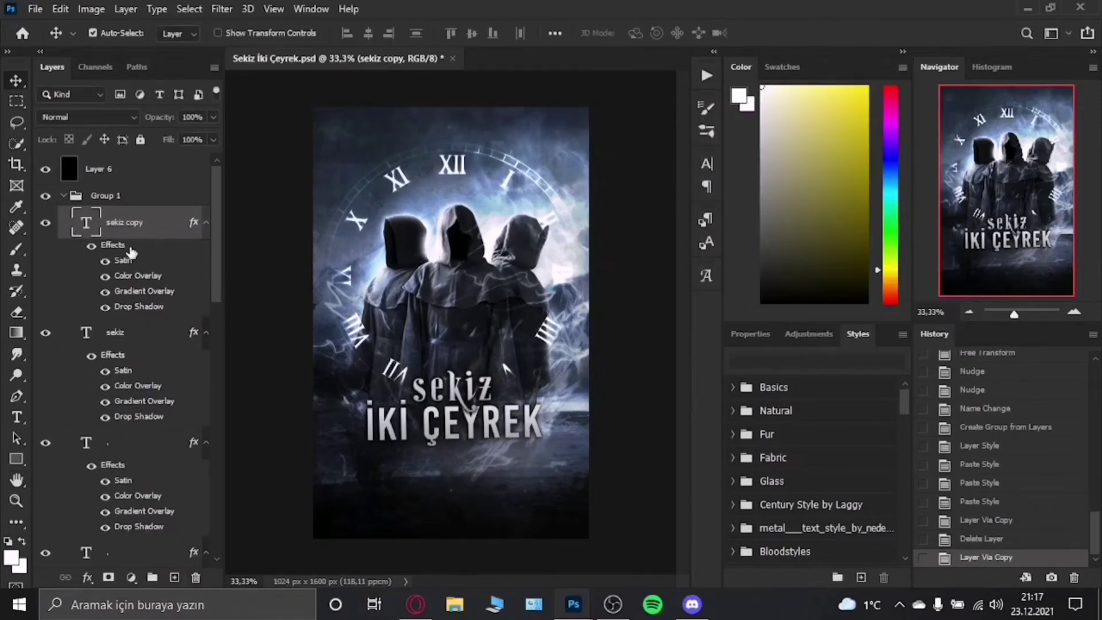
{"action": "left_click", "coordinate": [222, 9]}
{"action": "left_click", "coordinate": [445, 251]}
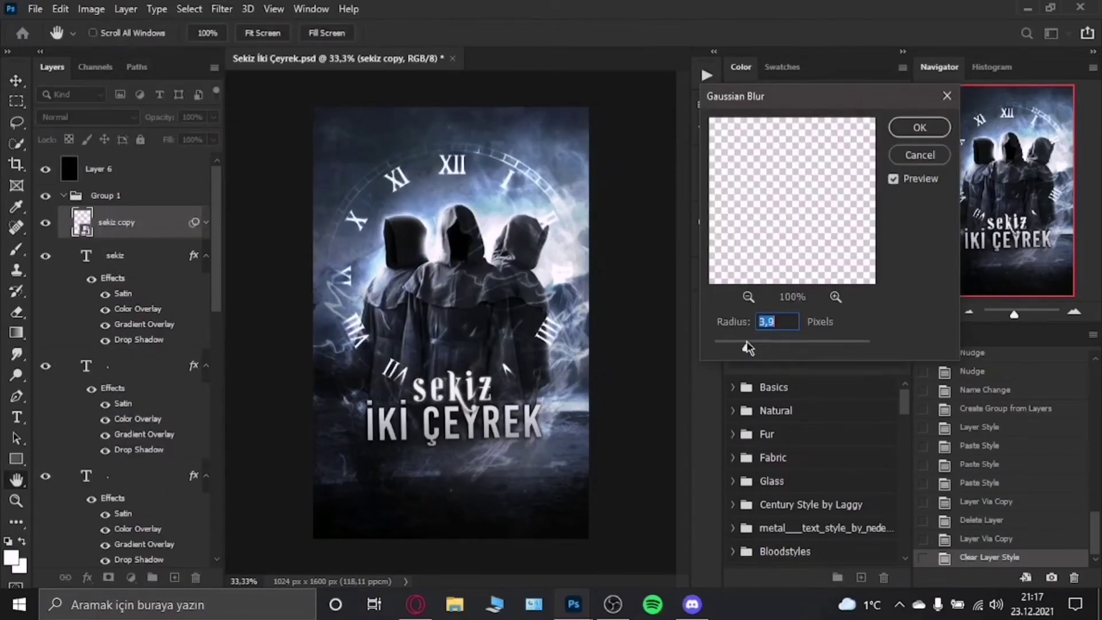
{"action": "key", "text": "Return"}
Lower the sekiz copy's opacity and add a 211-pixel Motion Blur
{"action": "key", "text": "8"}
{"action": "key", "text": "2"}
{"action": "key", "text": "ctrl+bracketleft"}
{"action": "key", "text": "ctrl+bracketright"}
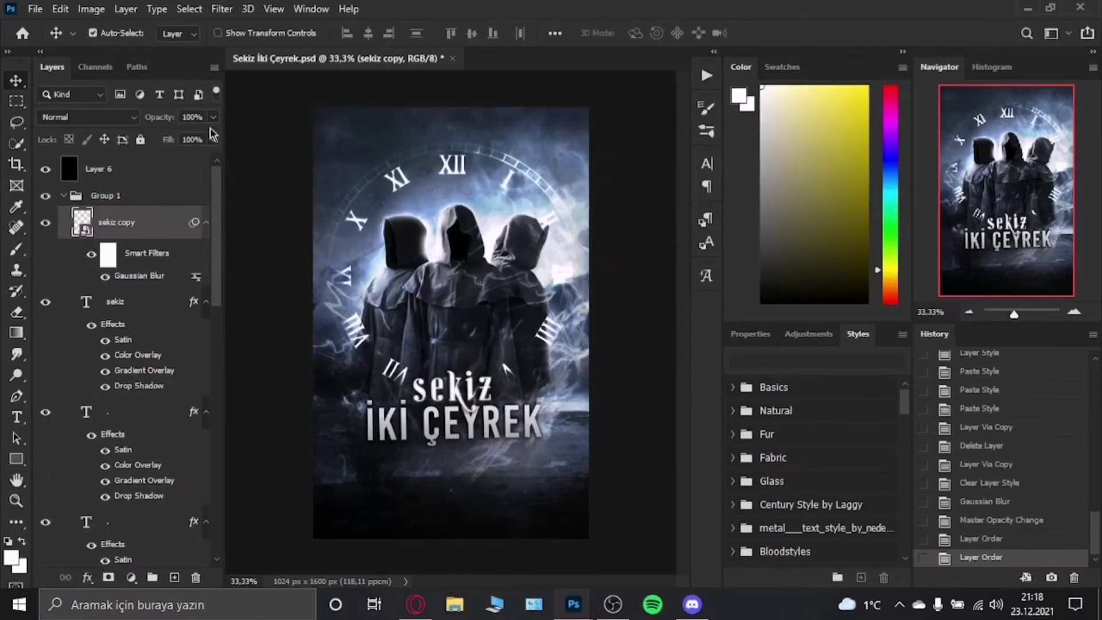
{"action": "left_click", "coordinate": [221, 8]}
{"action": "left_click", "coordinate": [445, 276]}
{"action": "left_click_drag", "start_coordinate": [727, 307], "coordinate": [796, 309]}
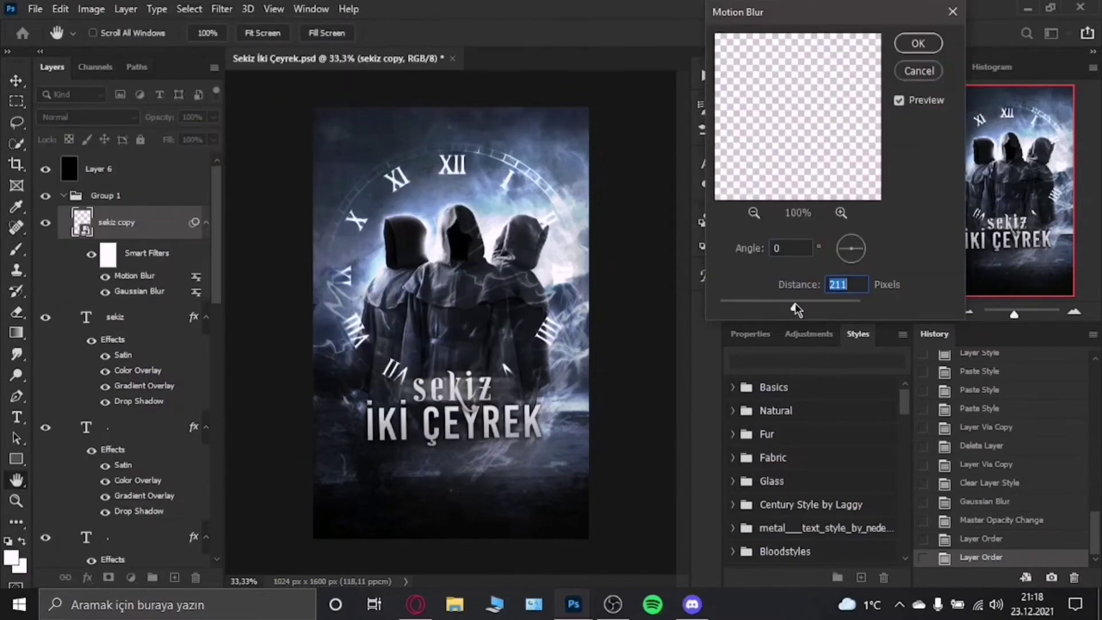
{"action": "left_click", "coordinate": [918, 43]}
Duplicate the IKI ÇEYREK layer, strip its style, and apply Gaussian and Motion Blur
{"action": "left_click", "coordinate": [136, 381]}
{"action": "key", "text": "ctrl+j"}
{"action": "right_click", "coordinate": [136, 381]}
{"action": "left_click", "coordinate": [190, 332]}
{"action": "left_click", "coordinate": [222, 9]}
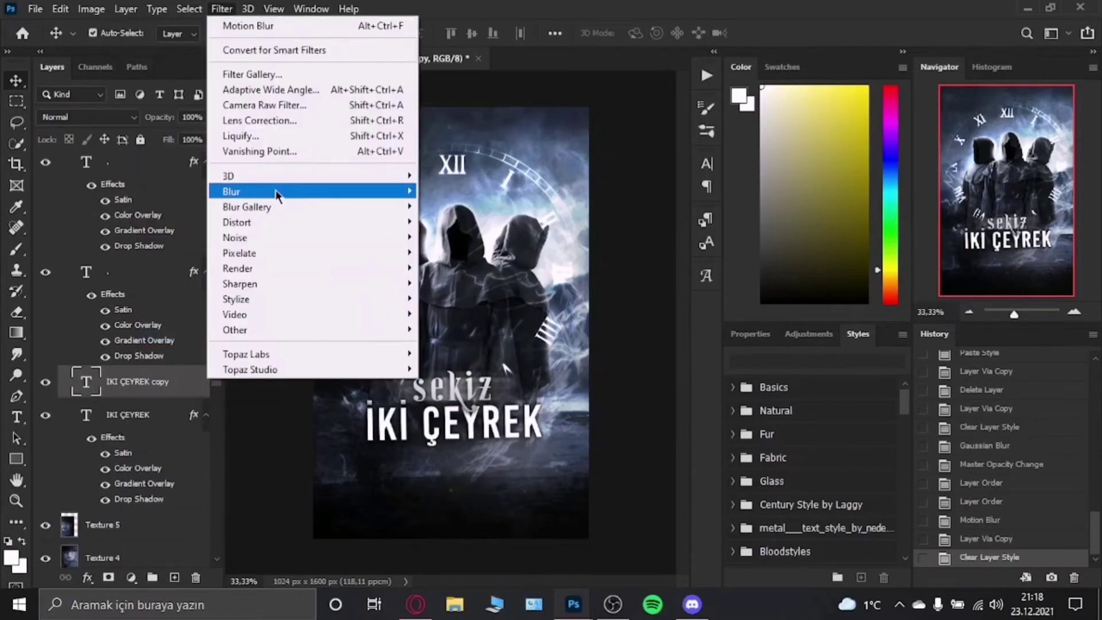
{"action": "left_click", "coordinate": [445, 247]}
{"action": "left_click", "coordinate": [915, 125]}
{"action": "left_click", "coordinate": [221, 9]}
{"action": "left_click", "coordinate": [445, 276]}
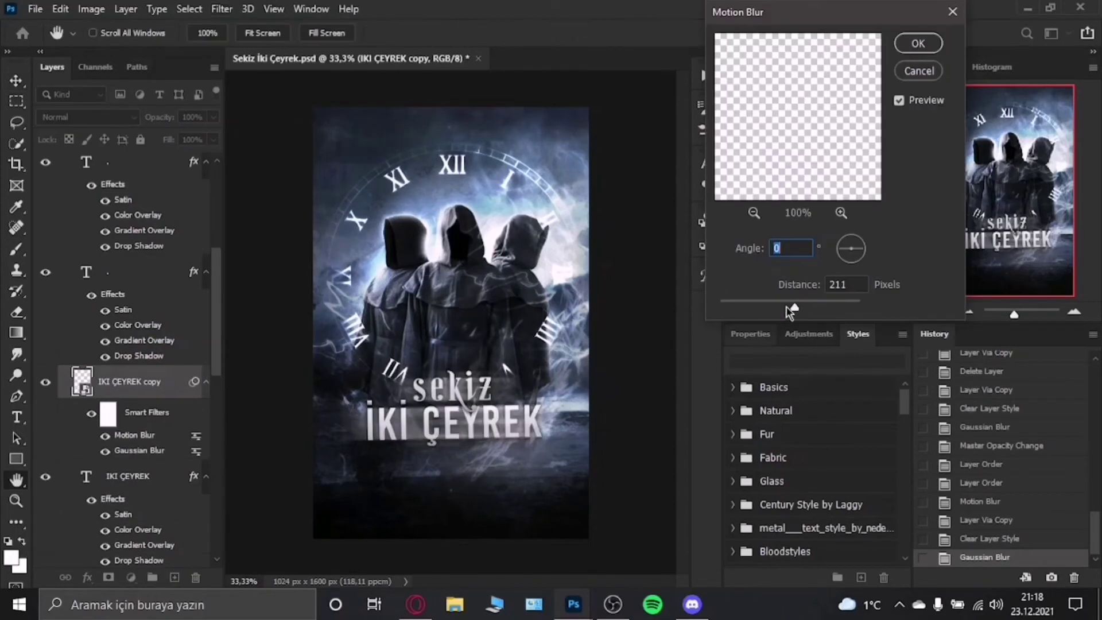
{"action": "key", "text": "Return"}
Reduce the IKI ÇEYREK copy's opacity to about half
{"action": "mouse_move", "coordinate": [213, 117]}
{"action": "left_mouse_down"}
{"action": "mouse_move", "coordinate": [175, 140]}
{"action": "mouse_move", "coordinate": [189, 140]}
{"action": "left_mouse_up"}
{"action": "key", "text": "Delete"}
{"action": "key", "text": "ctrl+z"}
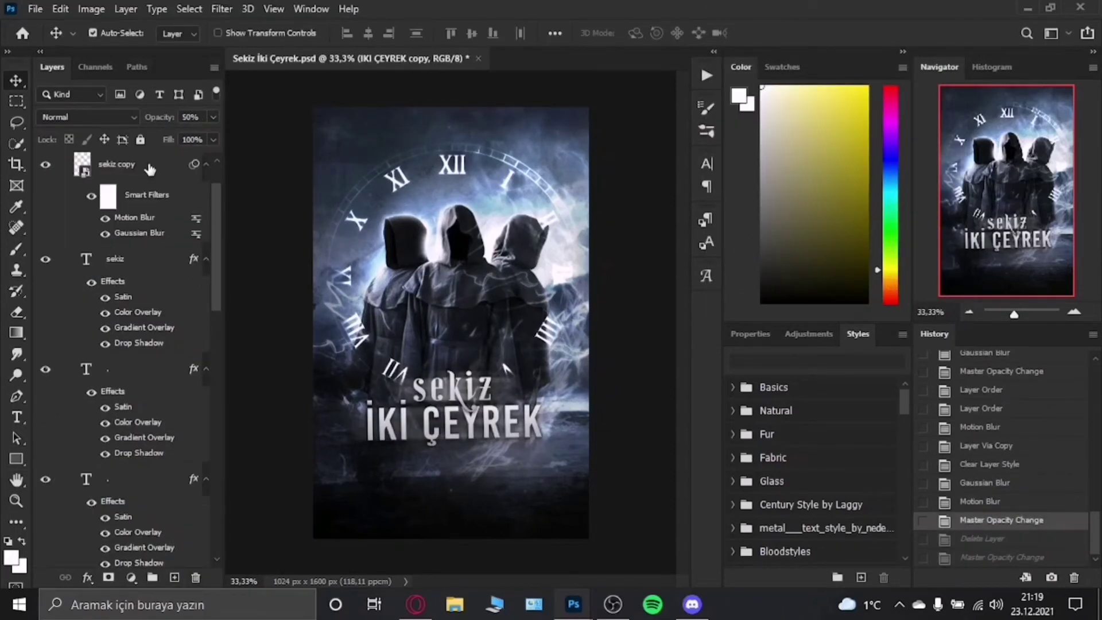
{"action": "key", "text": "alt+["}
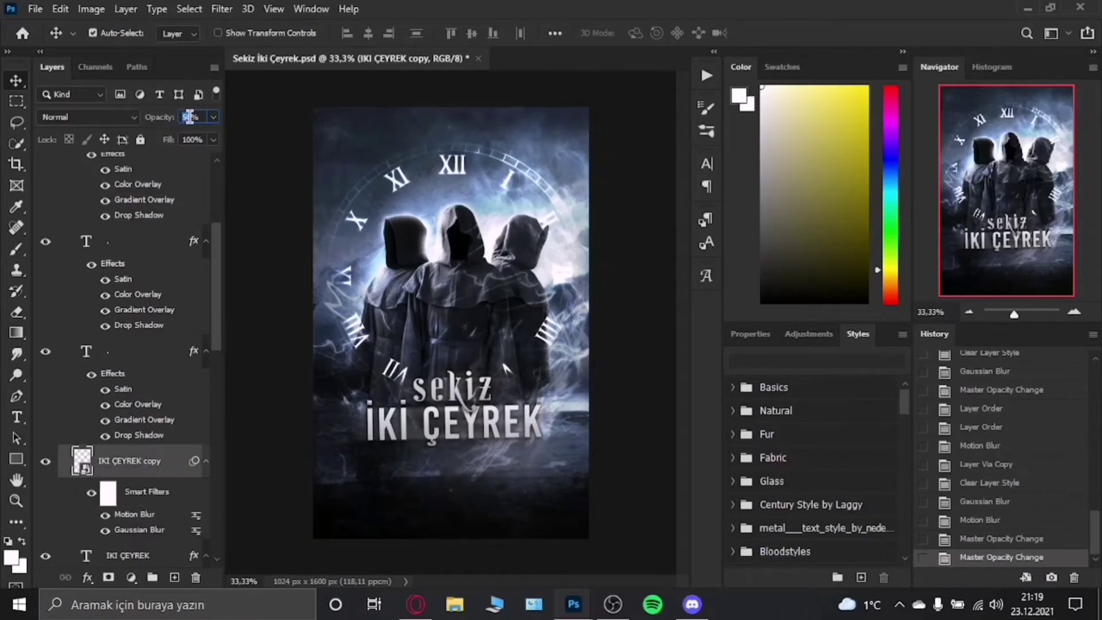
Duplicate a dot layer, clear its style, and apply Gaussian and Motion Blur
{"action": "key", "text": "ctrl+j"}
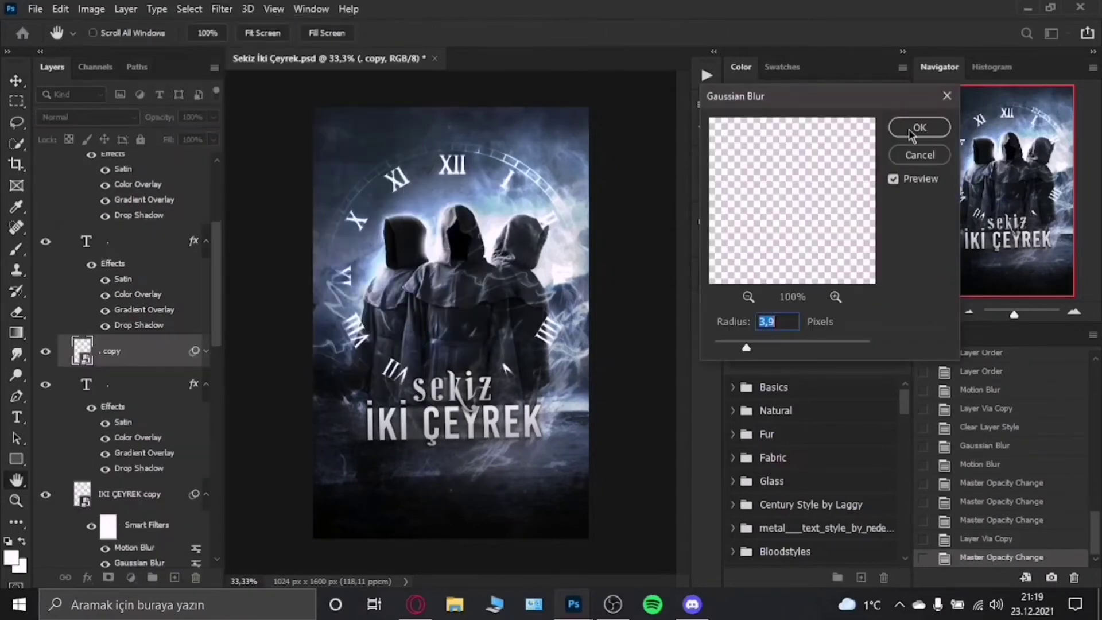
{"action": "right_click", "coordinate": [152, 351]}
{"action": "left_click", "coordinate": [206, 572]}
{"action": "left_click", "coordinate": [221, 9]}
{"action": "left_click", "coordinate": [283, 27]}
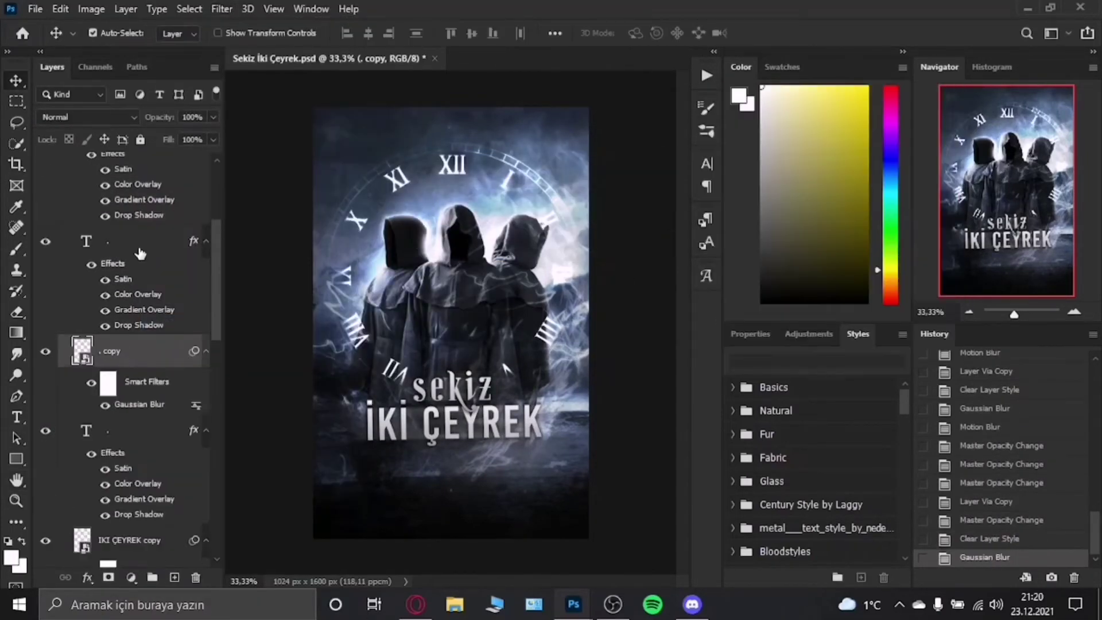
{"action": "left_click", "coordinate": [221, 8]}
{"action": "left_click", "coordinate": [453, 262]}
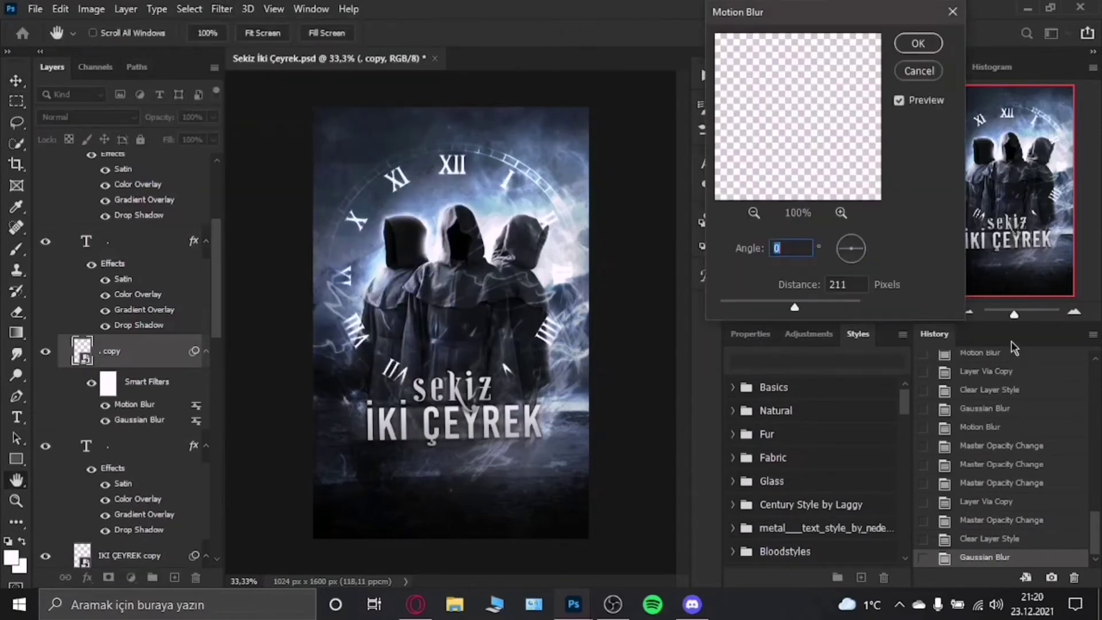
{"action": "key", "text": "Return"}
Duplicate the blurred dot, move it up the stack, and reselect the sekiz copy
{"action": "key", "text": "ctrl+j"}
{"action": "key", "text": "ctrl+bracketright"}
{"action": "key", "text": "ctrl+t"}
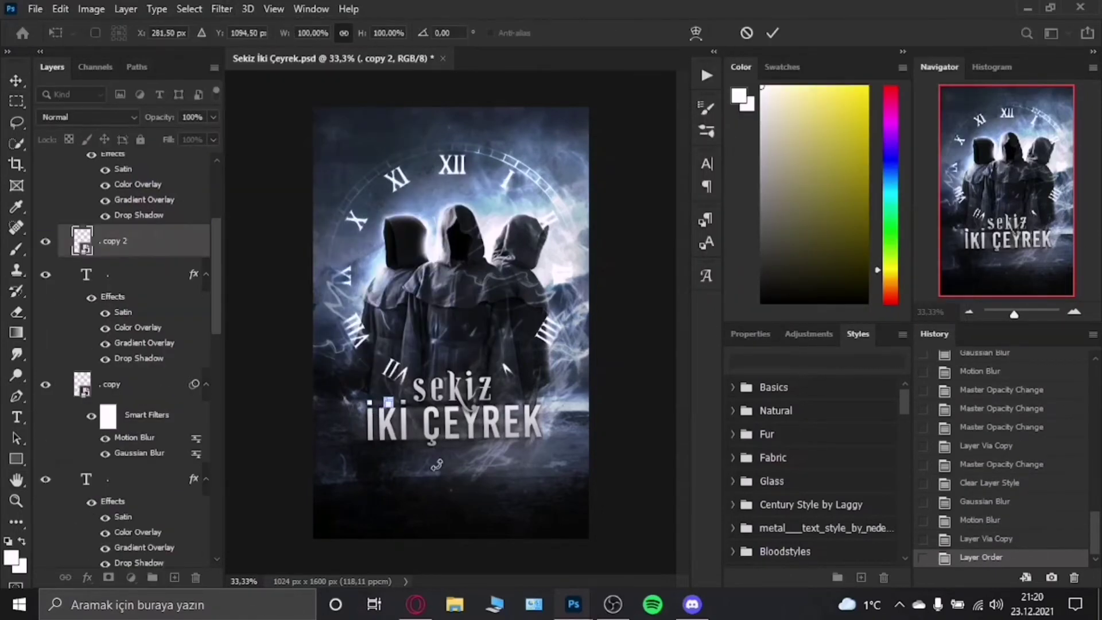
{"action": "key", "text": "Return"}
{"action": "scroll", "coordinate": [148, 281], "scroll_direction": "up", "scroll_amount": 3}
{"action": "left_click", "coordinate": [156, 229]}
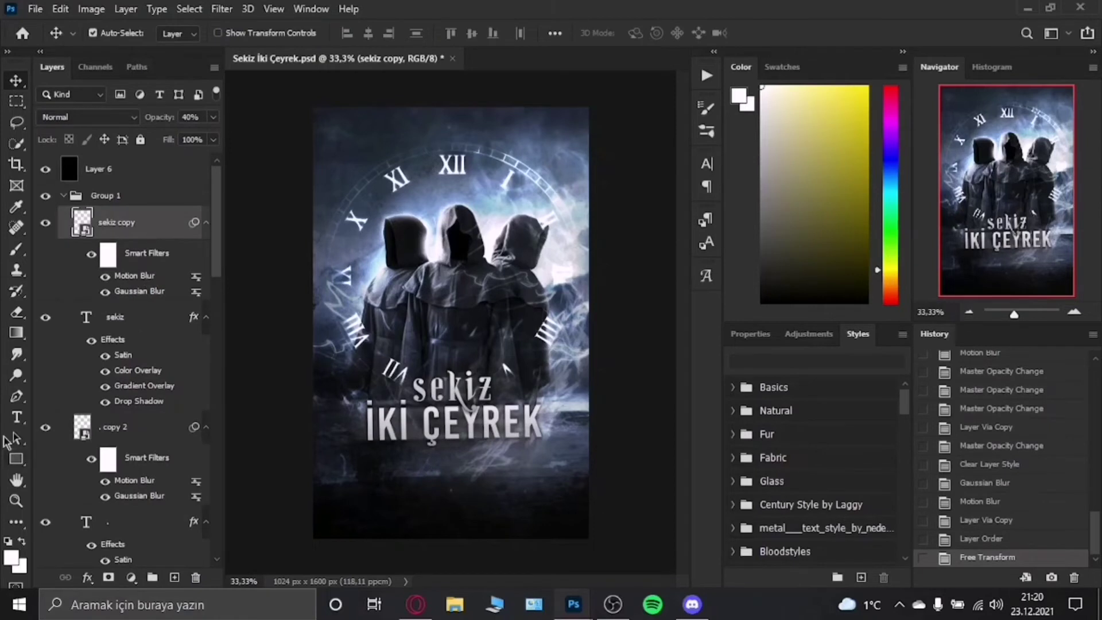
Add the tagline text 'ZAMAN MIDIR GERÇEKTEN DE' in two lines
{"action": "key", "text": "t"}
{"action": "left_click", "coordinate": [439, 494]}
{"action": "type", "text": "ZAMAN MIDIR GERÇE"}
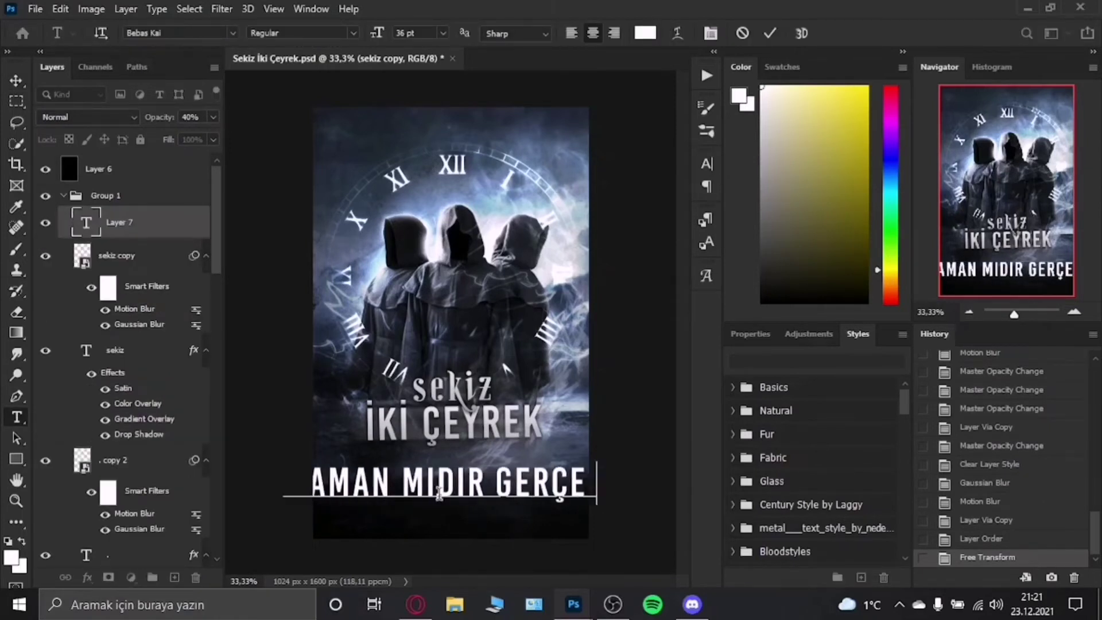
{"action": "type", "text": "KTEN DE"}
{"action": "key", "text": "ctrl+a"}
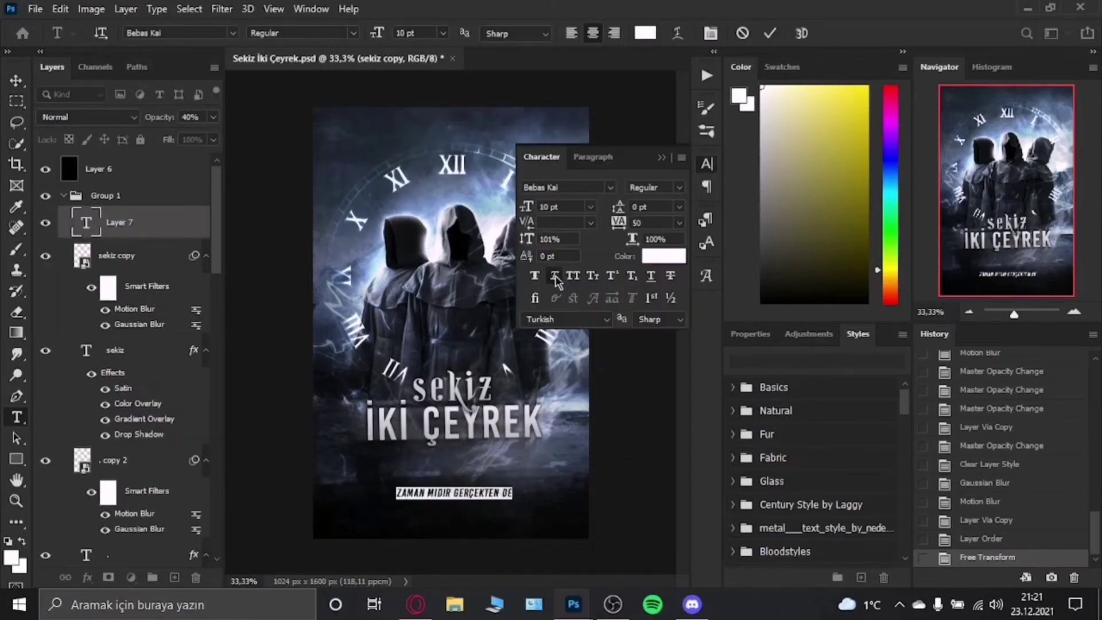
{"action": "left_click_drag", "start_coordinate": [465, 492], "coordinate": [508, 166]}
{"action": "left_click", "coordinate": [767, 35]}
{"action": "type", "text": "HER ŞEYIN İHTIYACI OLAN."}
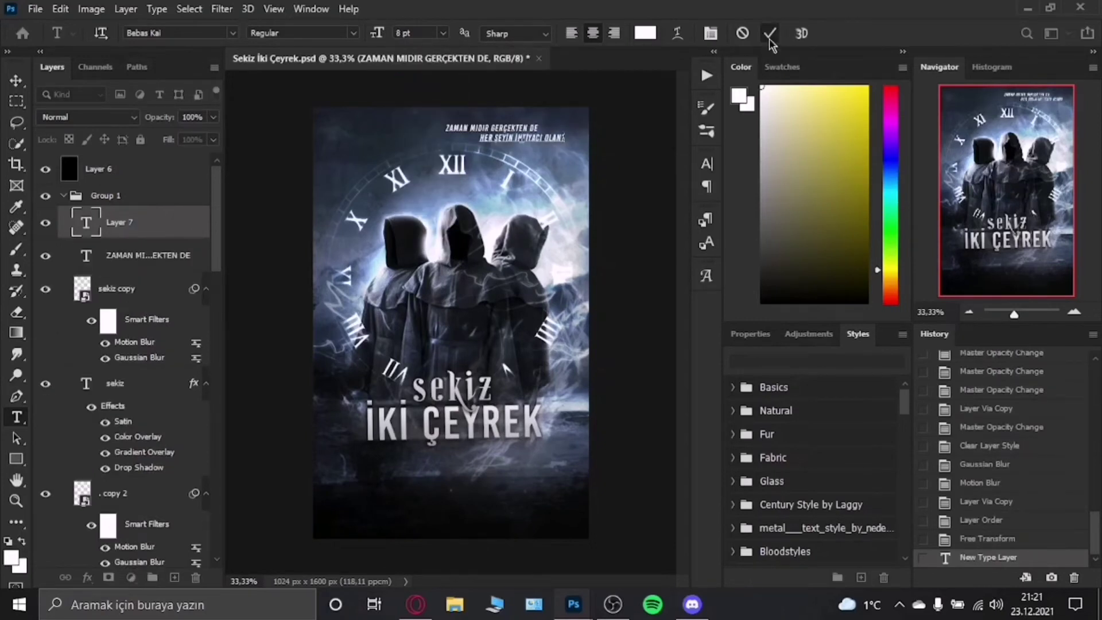
{"action": "left_click", "coordinate": [769, 36]}
Set both tagline layers to Overlay and move them to the top centre
{"action": "left_click", "coordinate": [148, 254], "text": "shift"}
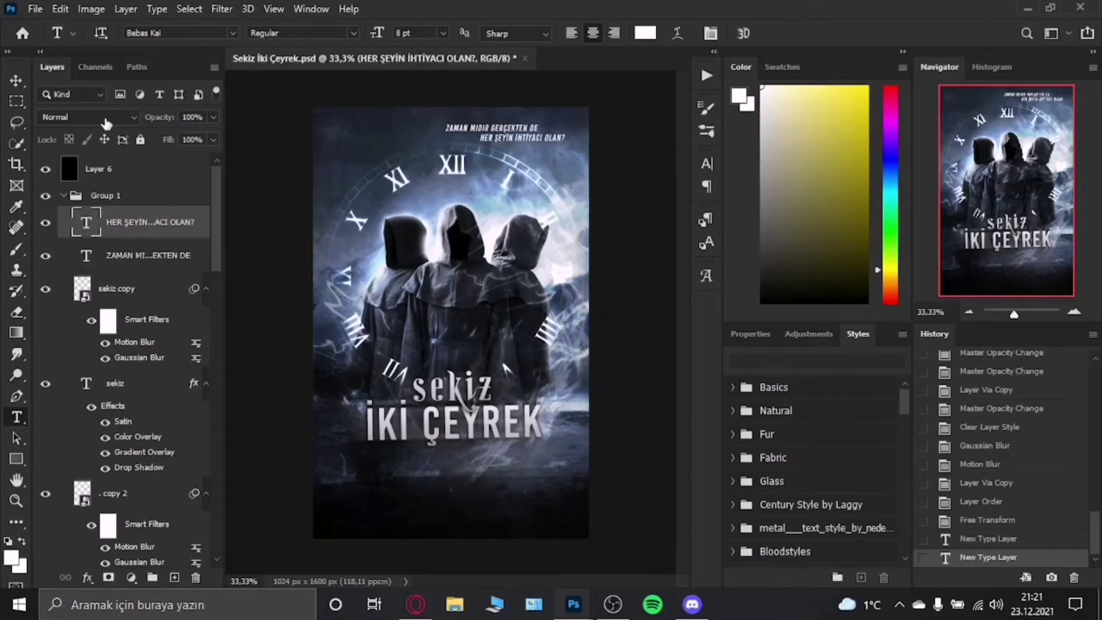
{"action": "left_click", "coordinate": [86, 116]}
{"action": "left_click", "coordinate": [69, 322]}
{"action": "key", "text": "ctrl+t"}
{"action": "left_click_drag", "start_coordinate": [505, 133], "coordinate": [490, 127]}
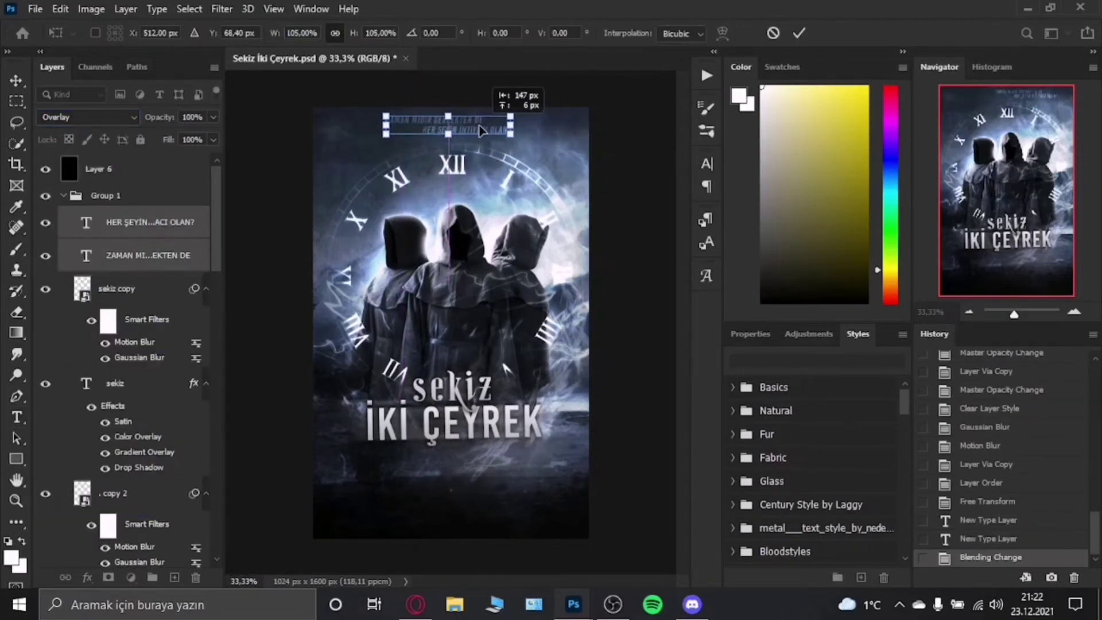
{"action": "key", "text": "Return"}
Add the credit name text line beneath the title
{"action": "key", "text": "t"}
{"action": "left_click", "coordinate": [472, 490]}
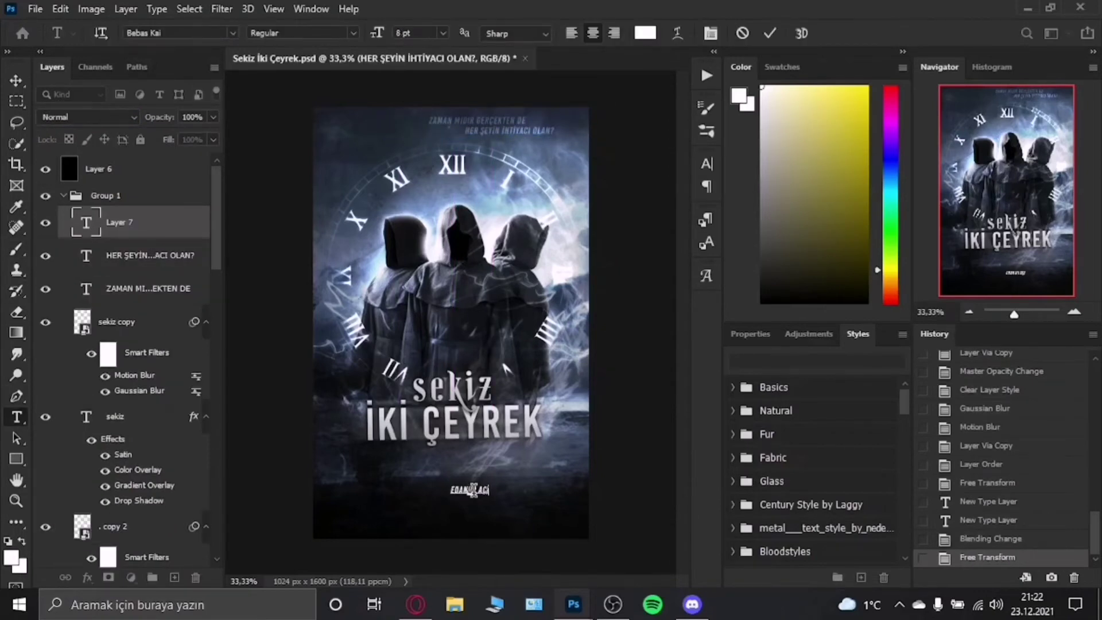
{"action": "left_click", "coordinate": [706, 163]}
{"action": "left_click", "coordinate": [443, 33]}
Paste the title's layer style onto the credit name and adjust its Drop Shadow
{"action": "left_click", "coordinate": [419, 113]}
{"action": "right_click", "coordinate": [152, 237]}
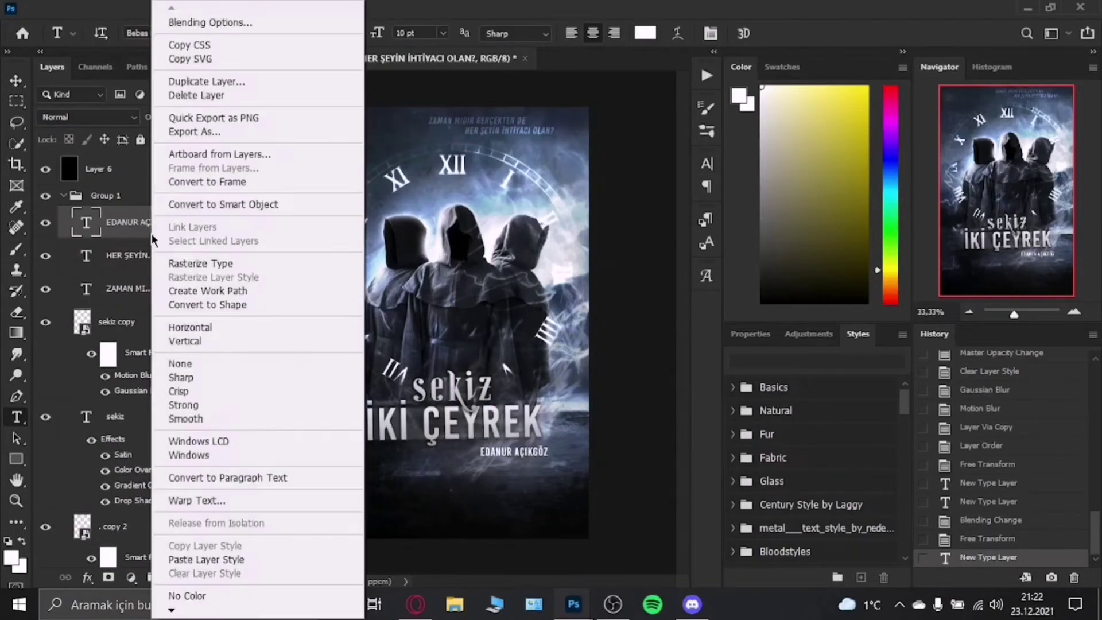
{"action": "left_click", "coordinate": [206, 558]}
{"action": "double_click", "coordinate": [165, 310]}
{"action": "key", "text": "Return"}
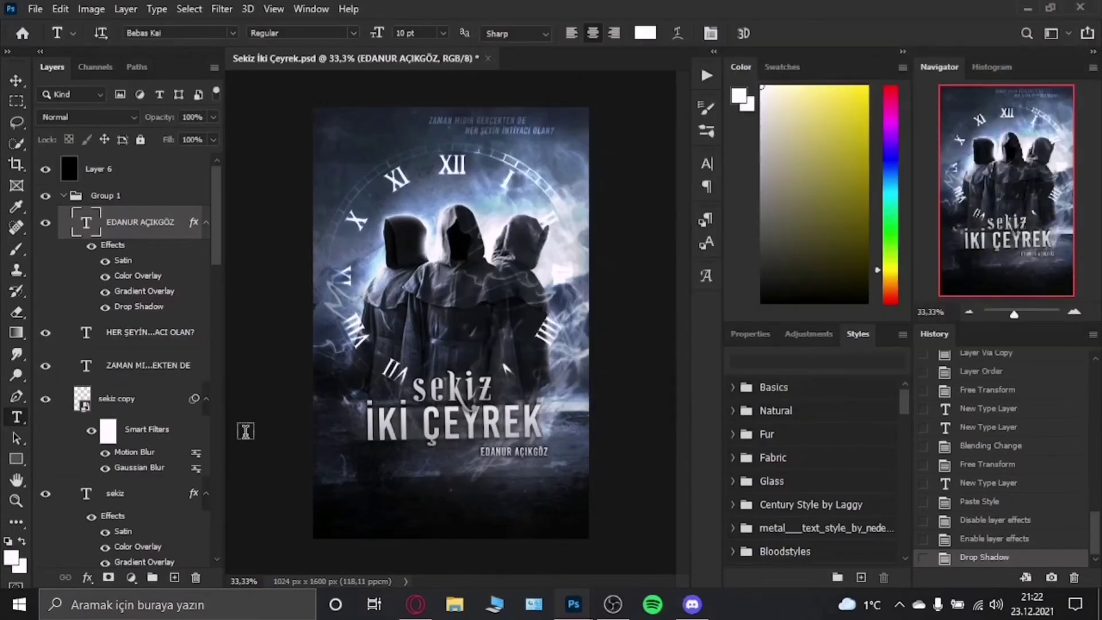
Duplicate both tagline layers and shift the four-layer tagline block into place
{"action": "left_click", "coordinate": [160, 343]}
{"action": "left_click", "coordinate": [148, 365], "text": "shift"}
{"action": "key", "text": "ctrl+j"}
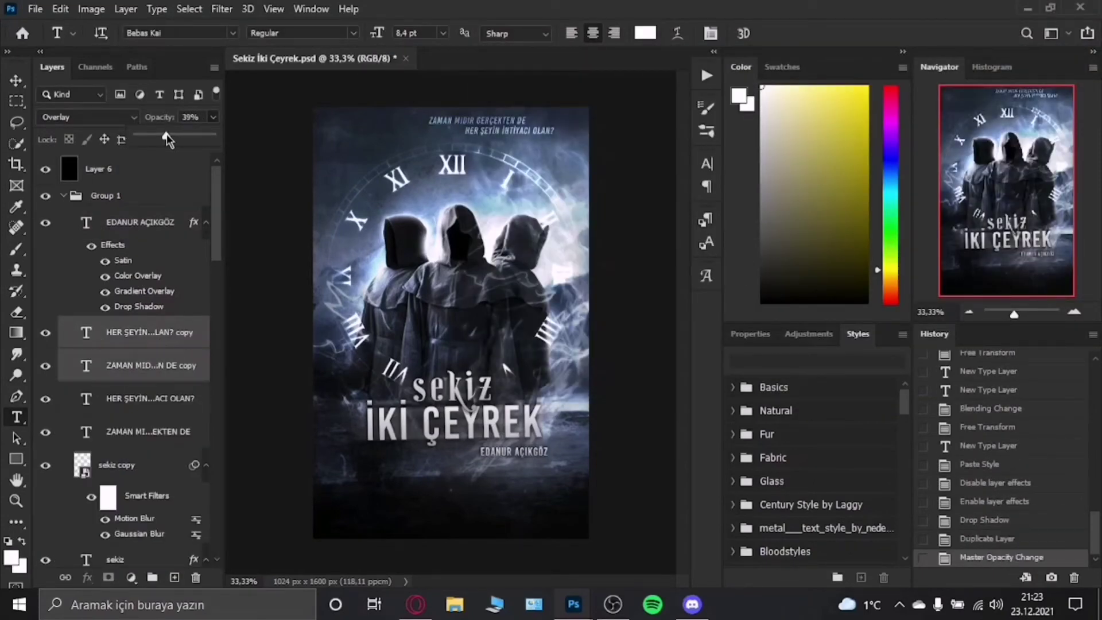
{"action": "left_click", "coordinate": [160, 332]}
{"action": "left_click", "coordinate": [148, 430], "text": "shift"}
{"action": "key", "text": "ctrl+t"}
{"action": "left_click_drag", "start_coordinate": [496, 128], "coordinate": [500, 133]}
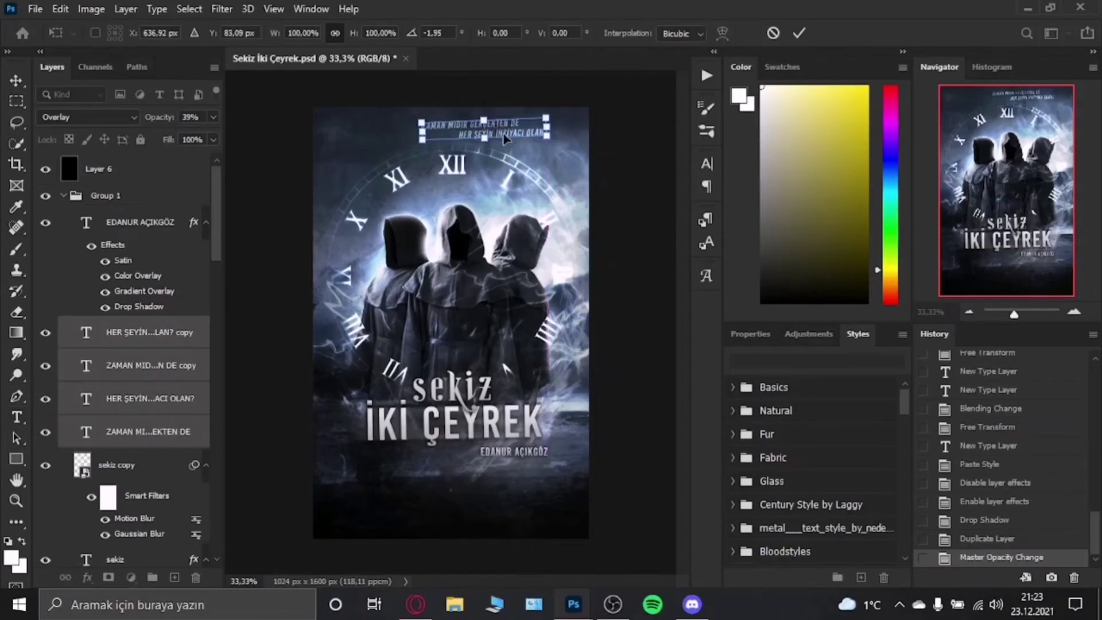
{"action": "left_click", "coordinate": [798, 33]}
{"action": "left_click", "coordinate": [439, 494]}
Add 'GRAPHIC BY:' text and place the MOONLIGHT logo beside it
{"action": "type", "text": "GRAPHIC BY:"}
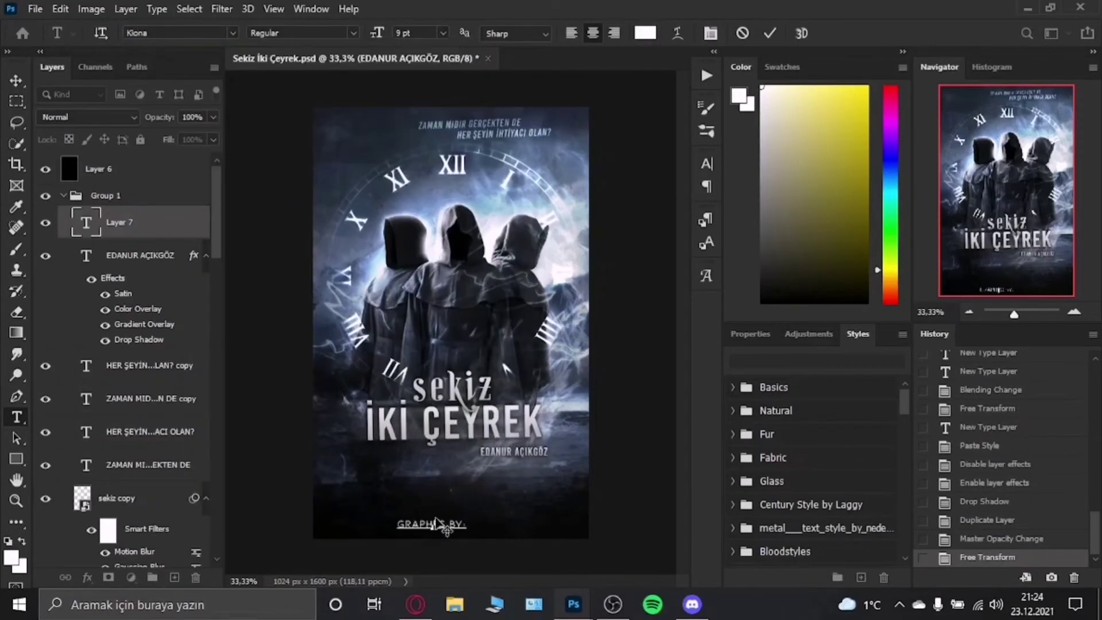
{"action": "left_click", "coordinate": [769, 34]}
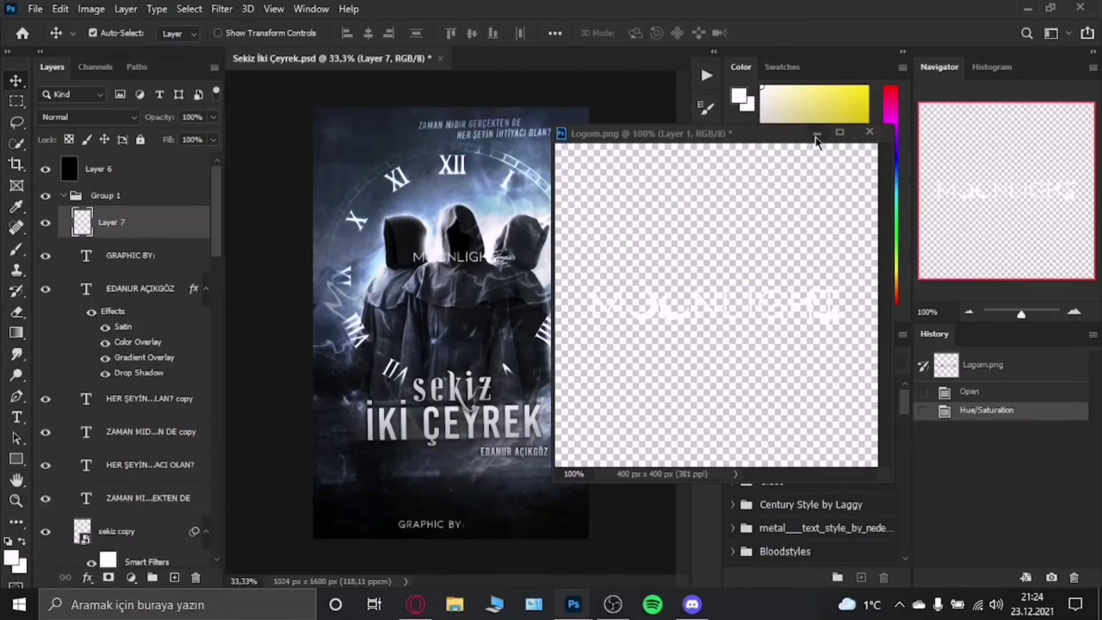
{"action": "left_click_drag", "start_coordinate": [645, 314], "coordinate": [453, 256]}
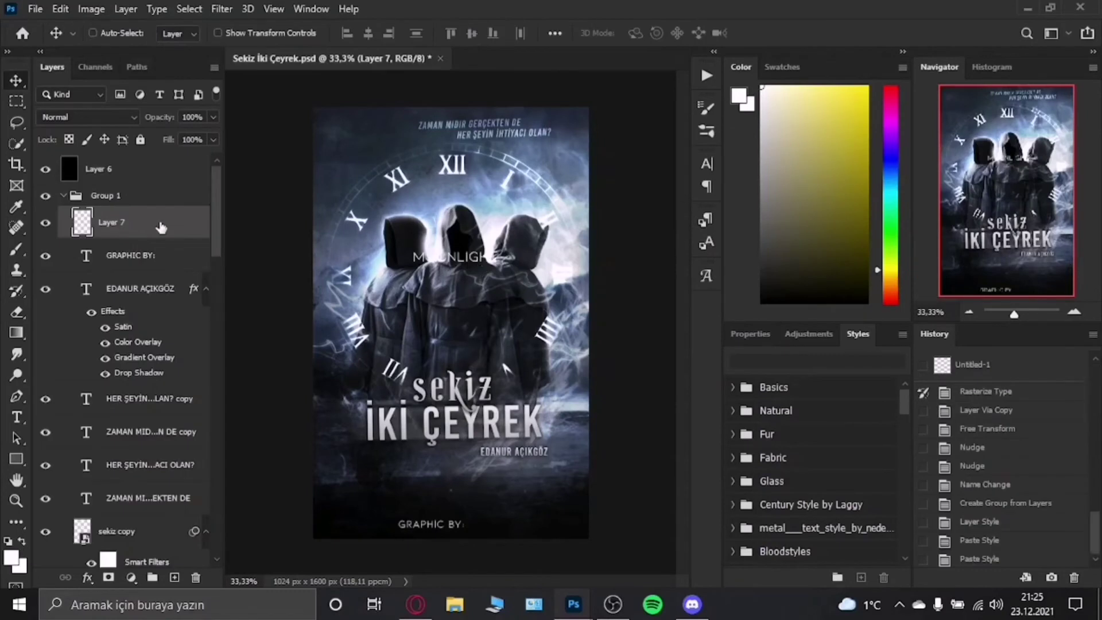
{"action": "key", "text": "ctrl+t"}
{"action": "left_click", "coordinate": [798, 34]}
{"action": "key", "text": "Up"}
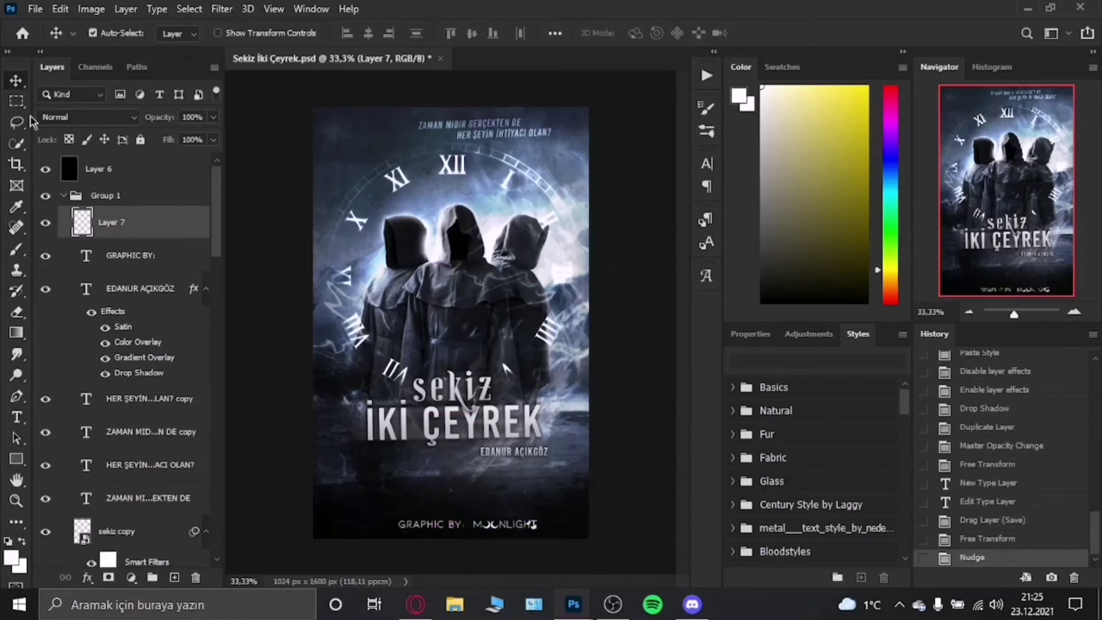
{"action": "key", "text": "ctrl+t"}
Centre the GRAPHIC BY credit and logo horizontally and shrink them slightly
{"action": "left_click", "coordinate": [798, 33]}
{"action": "left_click", "coordinate": [175, 256], "text": "ctrl"}
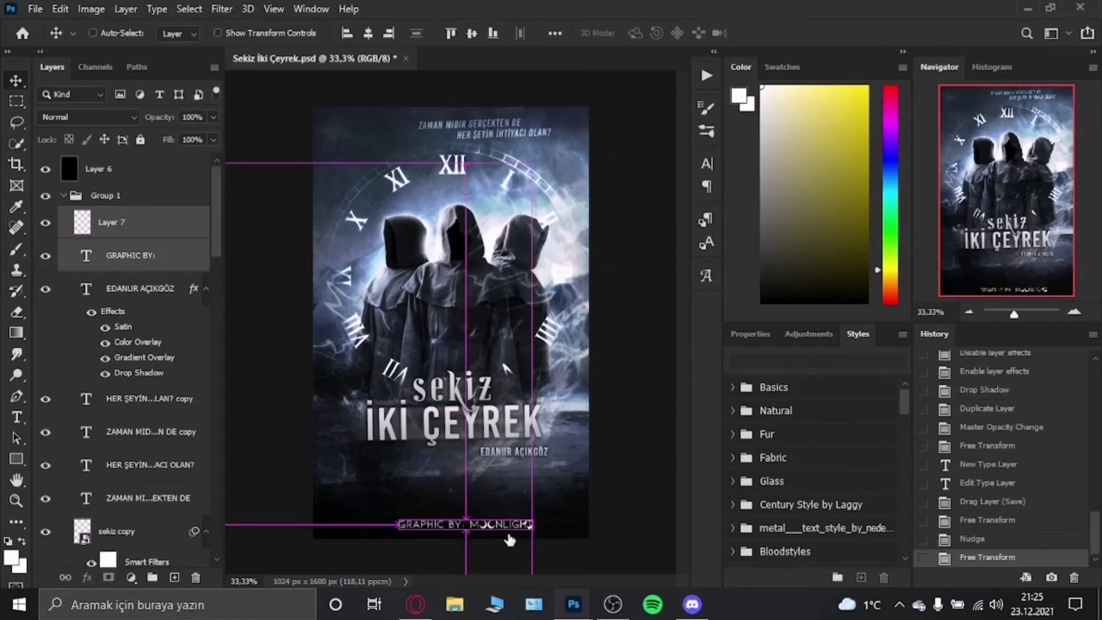
{"action": "key", "text": "ctrl+t"}
{"action": "left_click_drag", "start_coordinate": [466, 523], "coordinate": [457, 526]}
{"action": "left_click", "coordinate": [798, 33]}
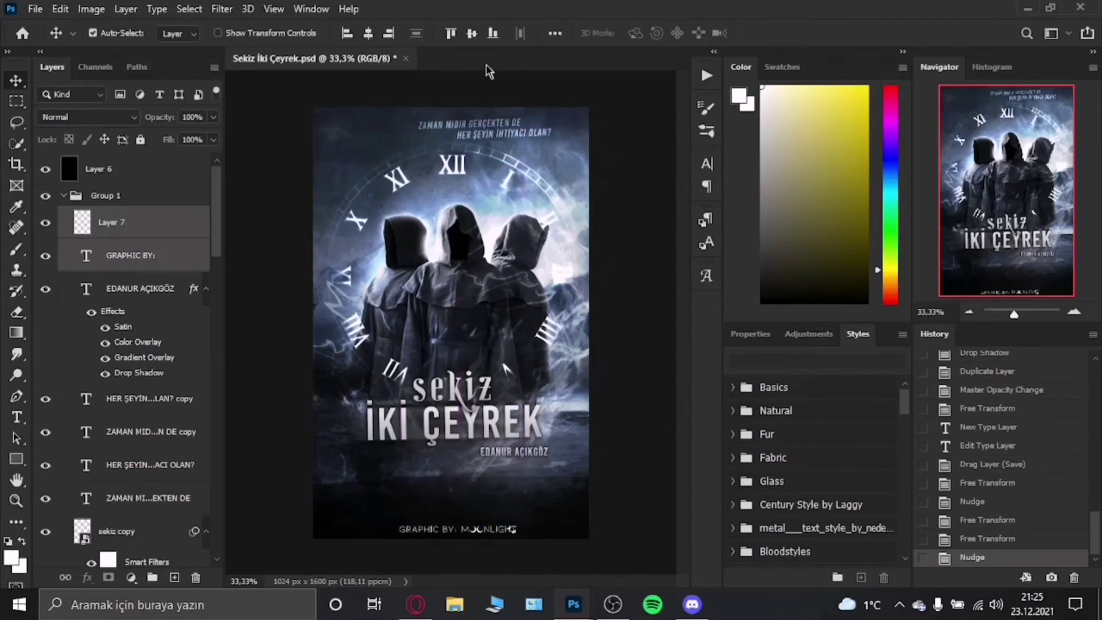
{"action": "key", "text": "ctrl+t"}
{"action": "left_click", "coordinate": [799, 34]}
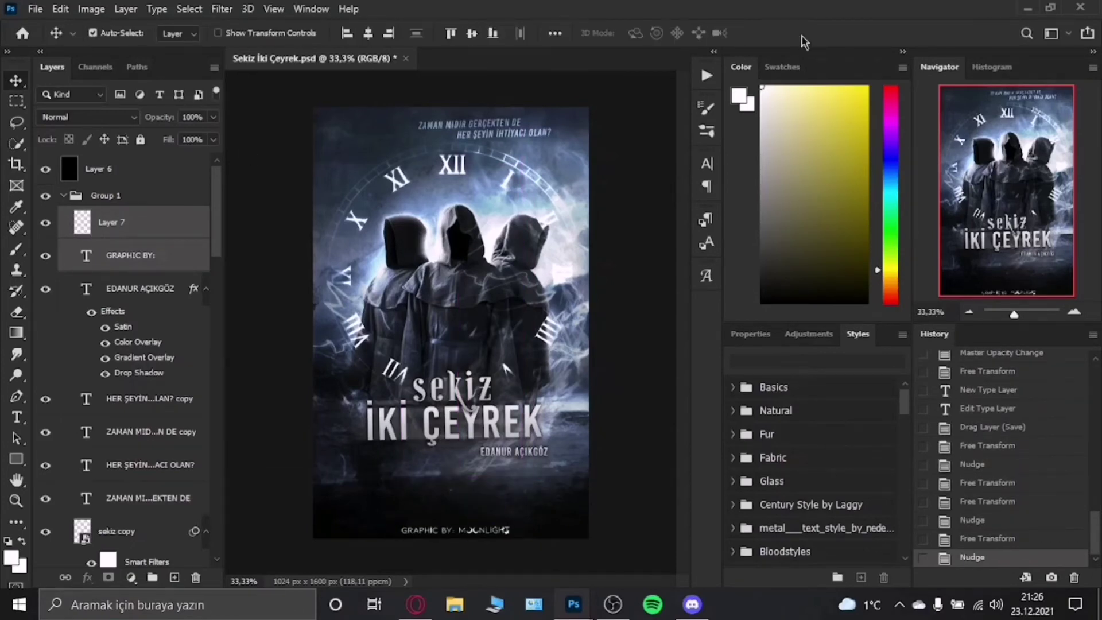
Paste the layer style onto the credit line and turn off the logo's Drop Shadow
{"action": "right_click", "coordinate": [156, 220]}
{"action": "left_click", "coordinate": [175, 369]}
{"action": "left_click", "coordinate": [105, 309]}
{"action": "left_click", "coordinate": [166, 230]}
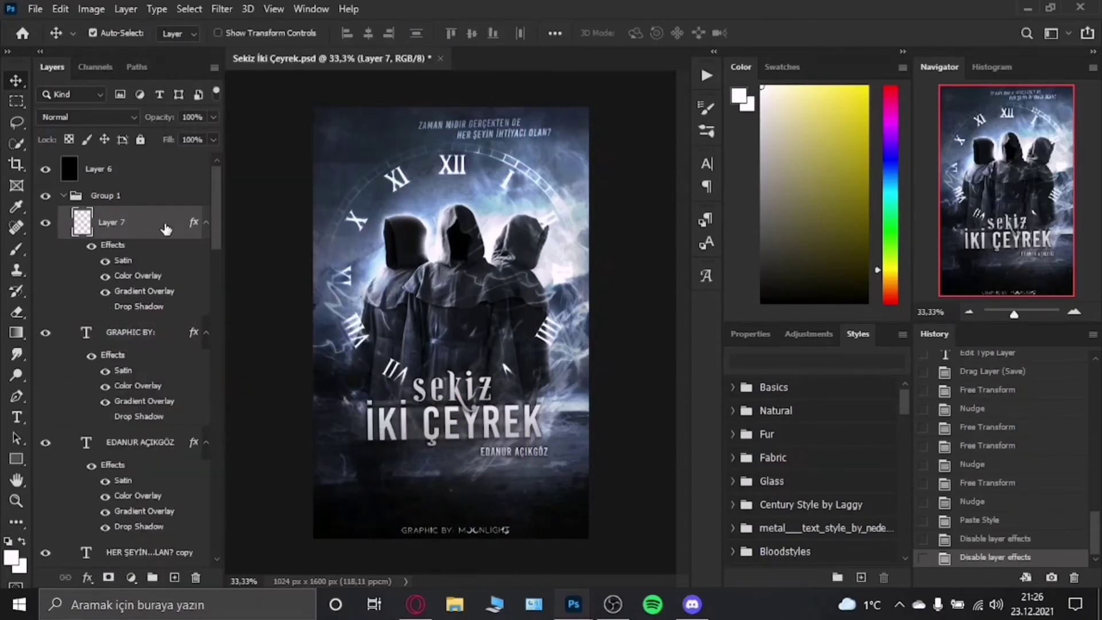
Collapse the text group and rename it Title
{"action": "left_click", "coordinate": [63, 195]}
{"action": "double_click", "coordinate": [106, 195]}
{"action": "type", "text": "TİTLE"}
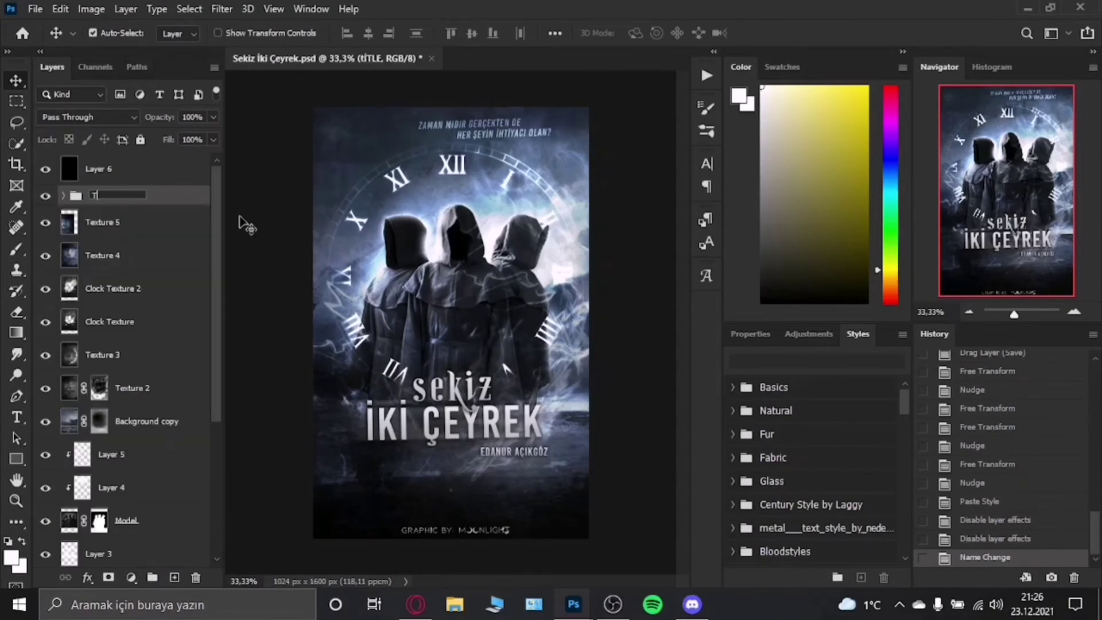
{"action": "type", "text": "itle"}
{"action": "key", "text": "Return"}
Paint smoke on a new layer with a Smoke Brushes preset at 68% opacity
{"action": "left_click", "coordinate": [174, 576]}
{"action": "left_click", "coordinate": [16, 248]}
{"action": "left_click", "coordinate": [73, 33]}
{"action": "left_click", "coordinate": [46, 306]}
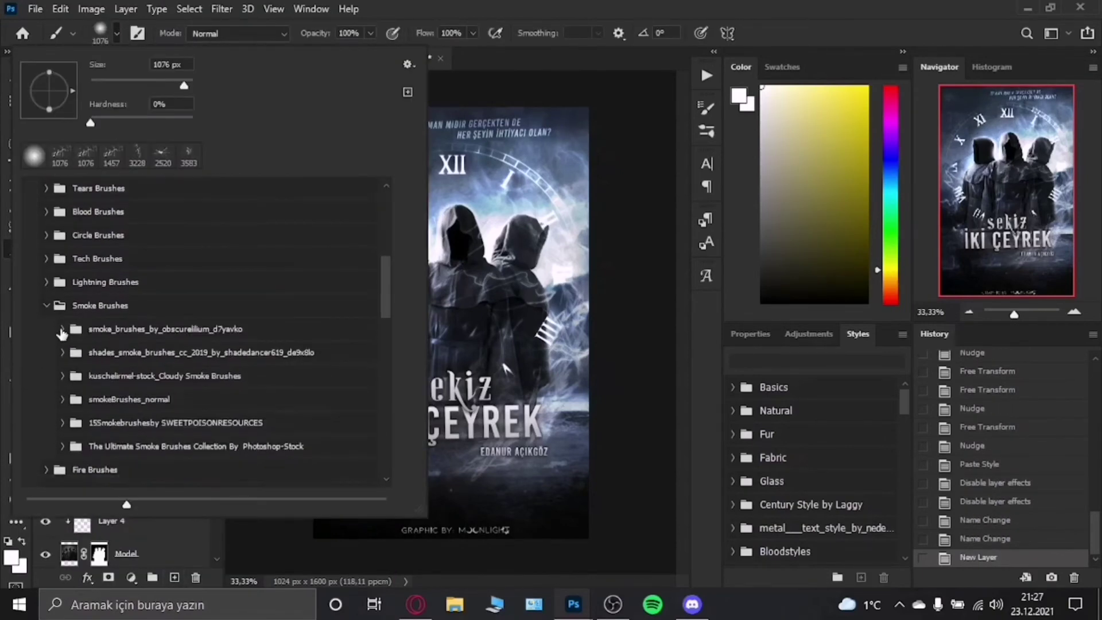
{"action": "left_click", "coordinate": [62, 329]}
{"action": "double_click", "coordinate": [86, 359]}
{"action": "left_click", "coordinate": [573, 402]}
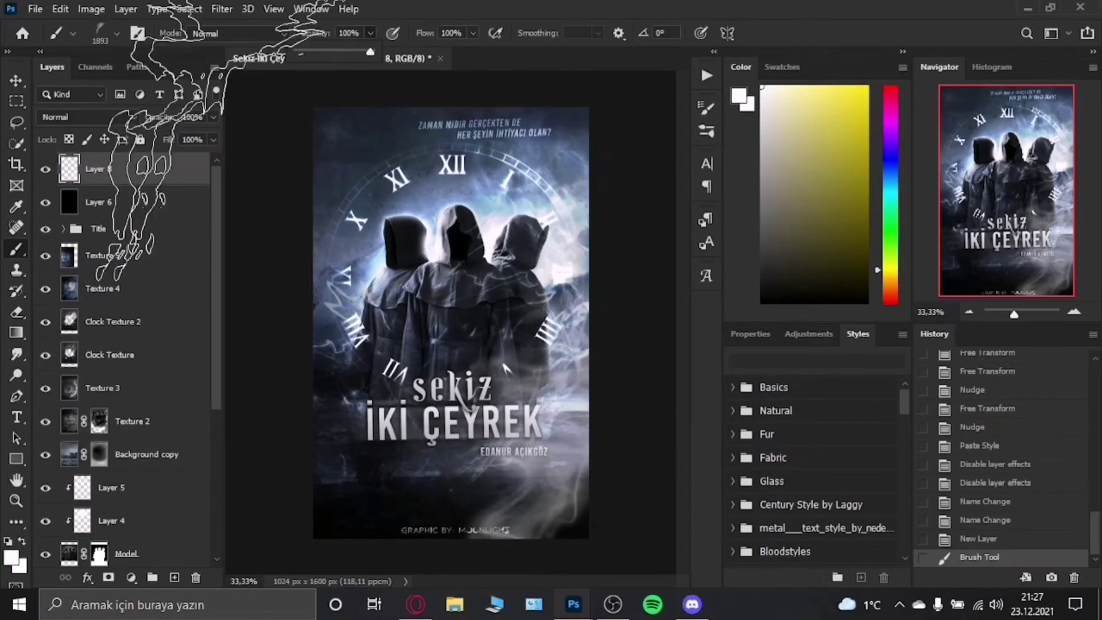
{"action": "left_click", "coordinate": [212, 117]}
{"action": "left_click_drag", "start_coordinate": [215, 136], "coordinate": [189, 138]}
Paint smoke at the poster's top on a second layer with another smoke brush
{"action": "left_click", "coordinate": [171, 578]}
{"action": "left_click", "coordinate": [73, 32]}
{"action": "double_click", "coordinate": [146, 396]}
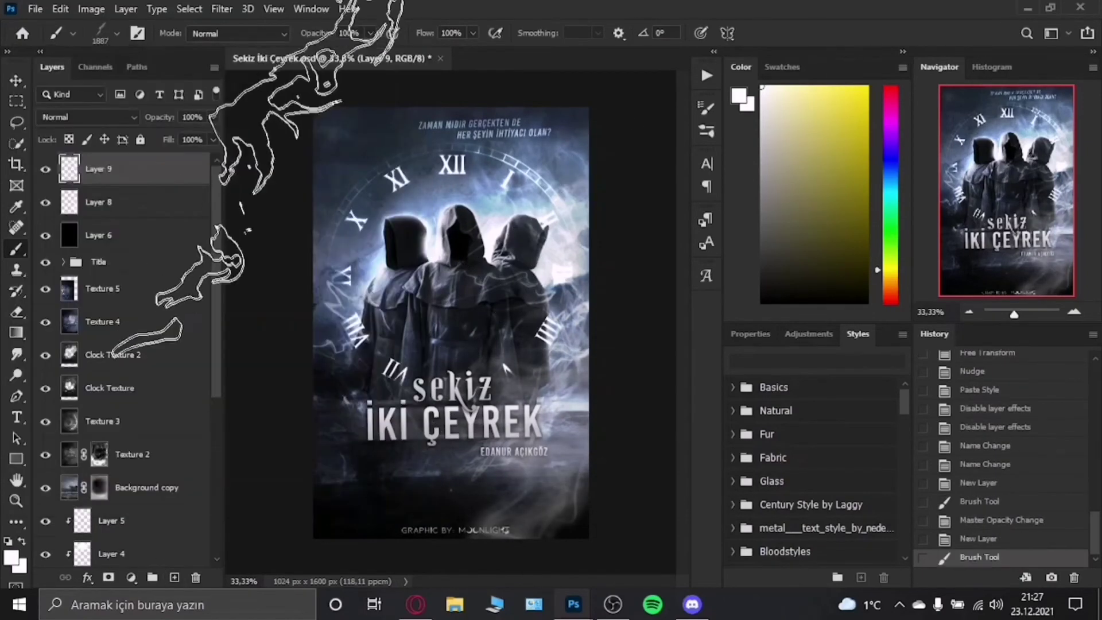
{"action": "left_click", "coordinate": [276, 149]}
{"action": "key", "text": "ctrl+minus"}
{"action": "left_click", "coordinate": [631, 103]}
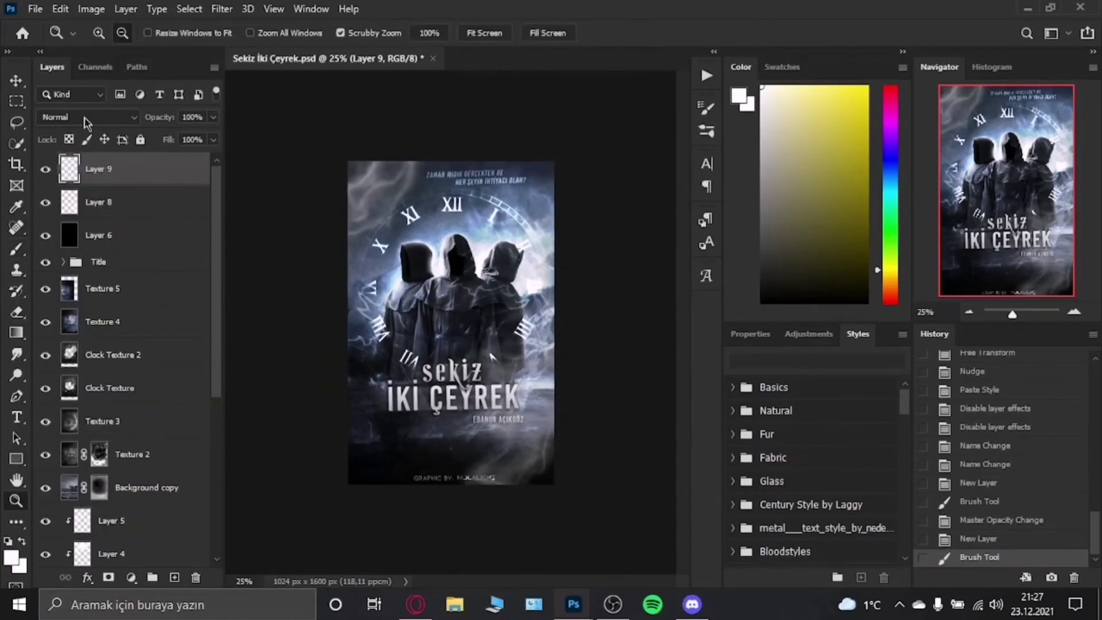
{"action": "key", "text": "ctrl+minus"}
Paint a third smoke layer with a larger brush, set to 70% opacity
{"action": "left_click", "coordinate": [175, 576]}
{"action": "left_click", "coordinate": [73, 32]}
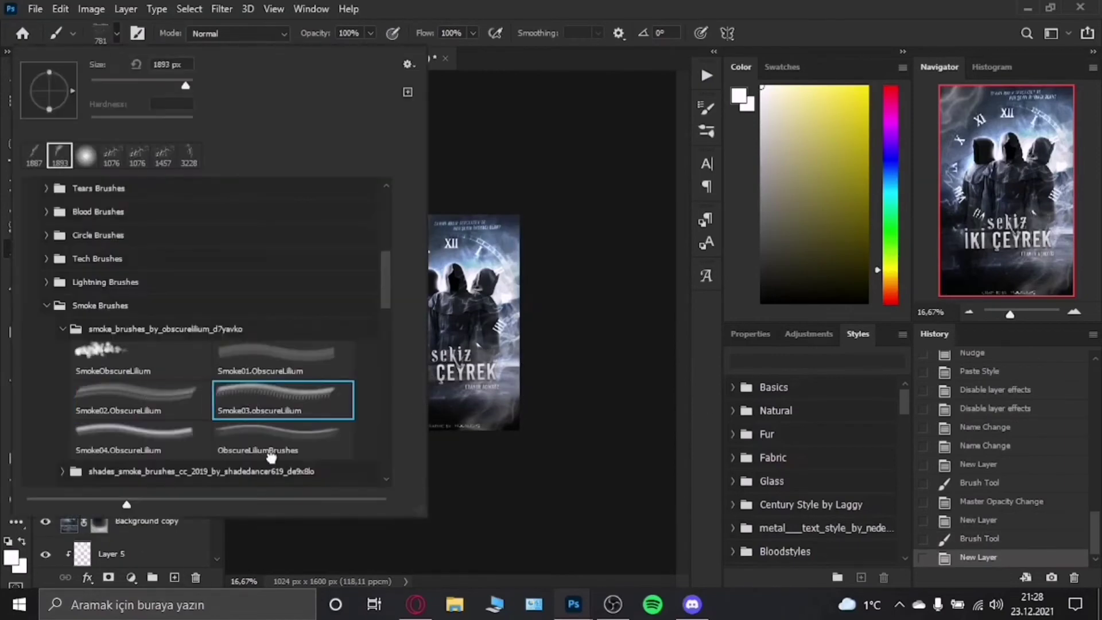
{"action": "double_click", "coordinate": [283, 394]}
{"action": "left_click", "coordinate": [373, 361]}
{"action": "key", "text": "ctrl+z"}
{"action": "right_click", "coordinate": [459, 356]}
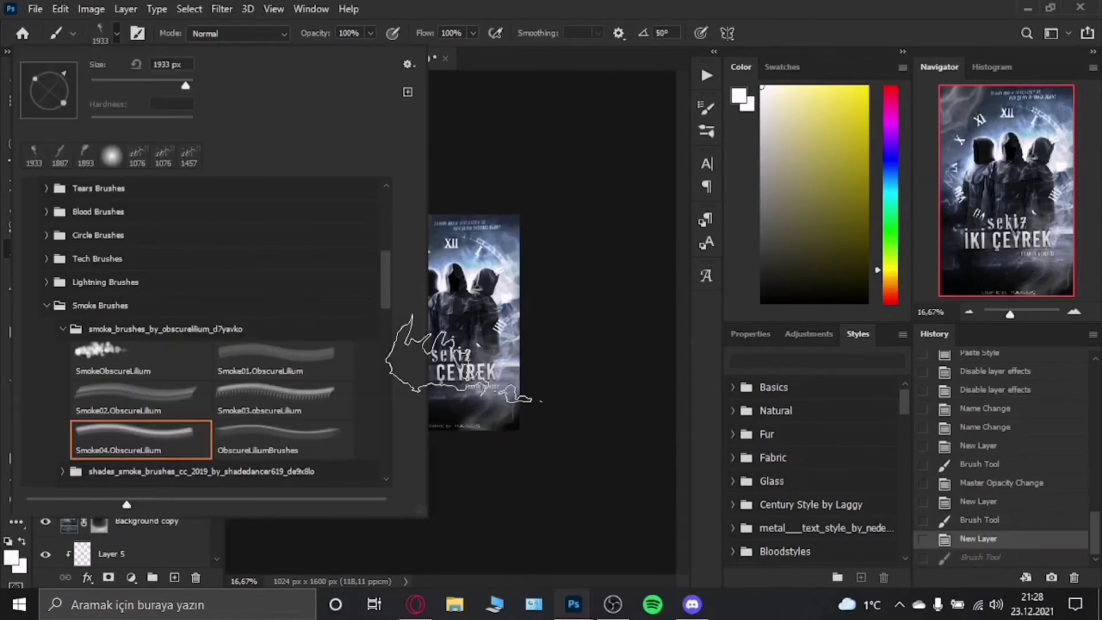
{"action": "left_click", "coordinate": [254, 490]}
{"action": "double_click", "coordinate": [250, 169]}
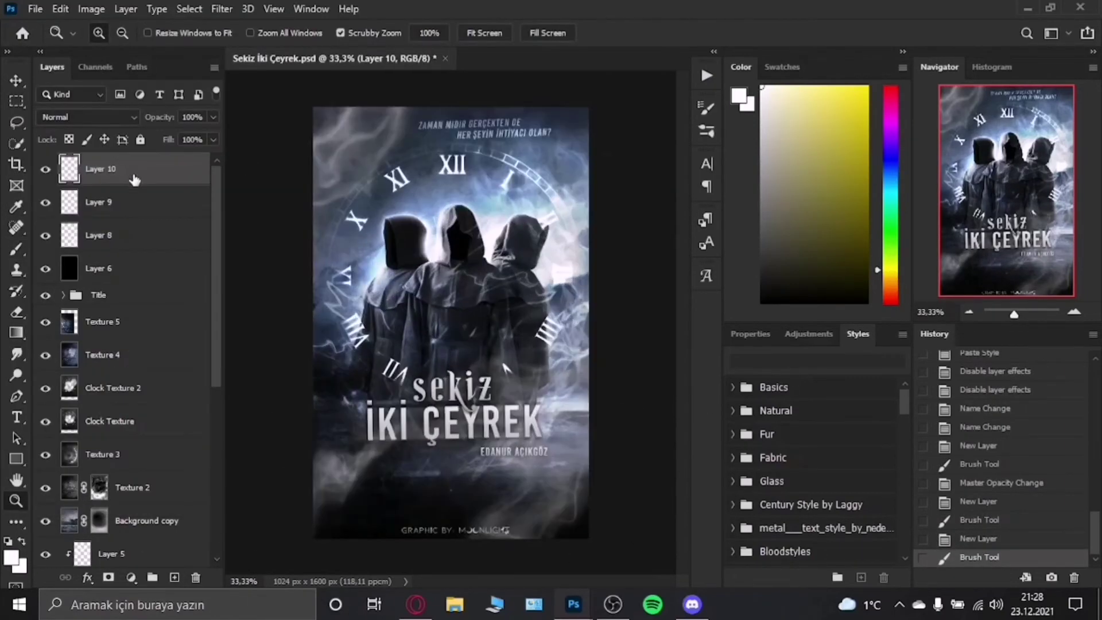
{"action": "left_click_drag", "start_coordinate": [187, 148], "coordinate": [190, 148]}
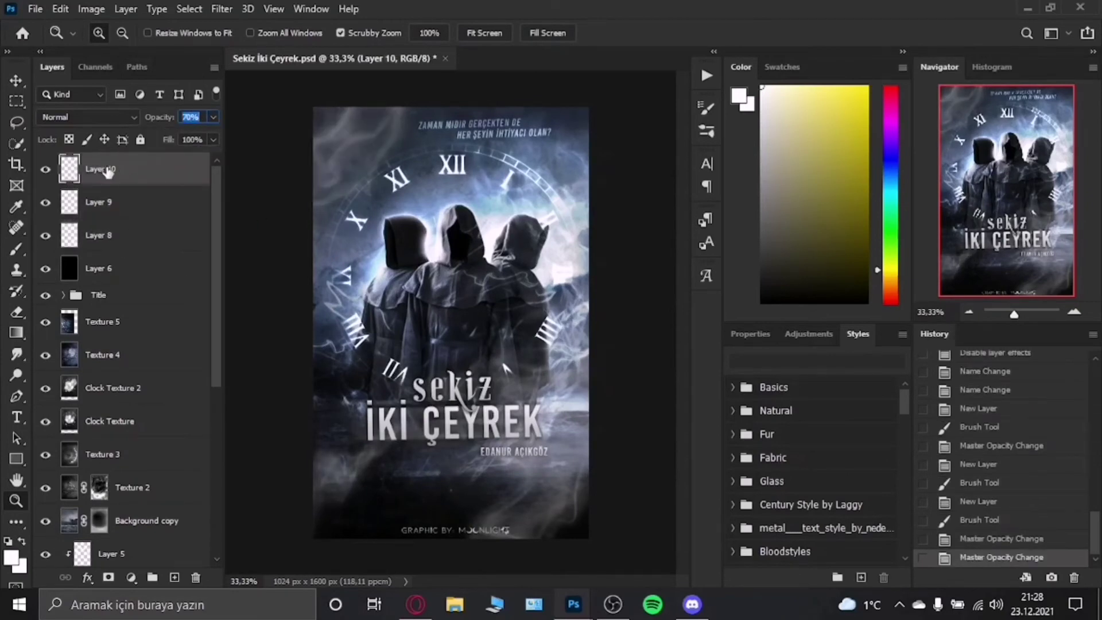
Merge the smoke layers into one, then apply Topaz Clean 3 to the Model layer
{"action": "left_click", "coordinate": [120, 235], "text": "shift"}
{"action": "key", "text": "ctrl+e"}
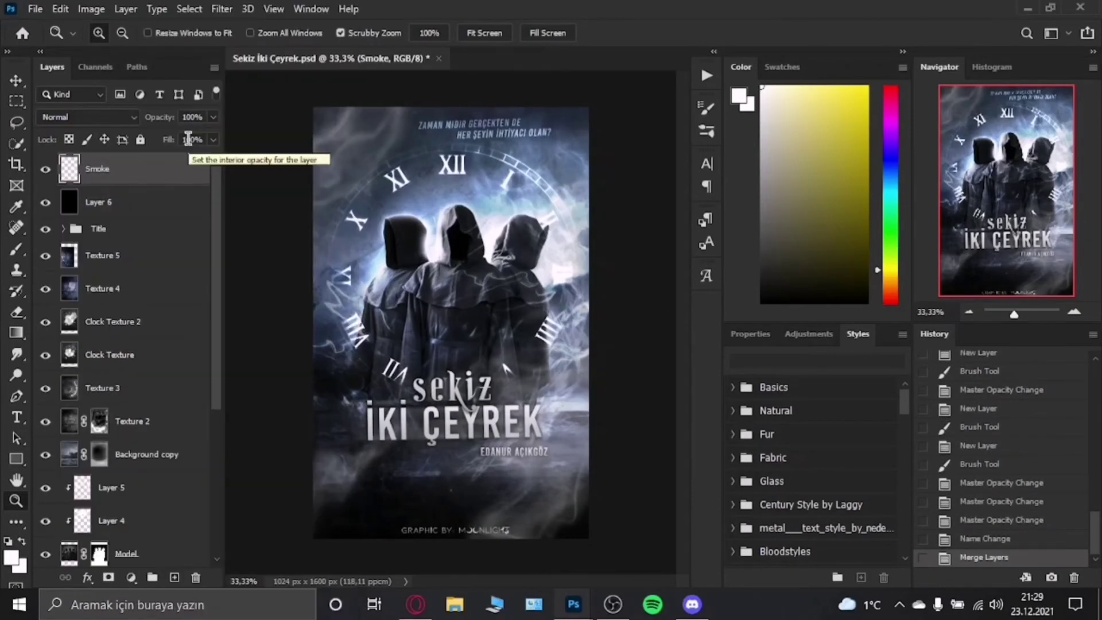
{"action": "scroll", "coordinate": [126, 344], "scroll_direction": "down", "scroll_amount": 5}
{"action": "left_click", "coordinate": [123, 307]}
{"action": "left_click", "coordinate": [221, 8]}
{"action": "left_click", "coordinate": [241, 23]}
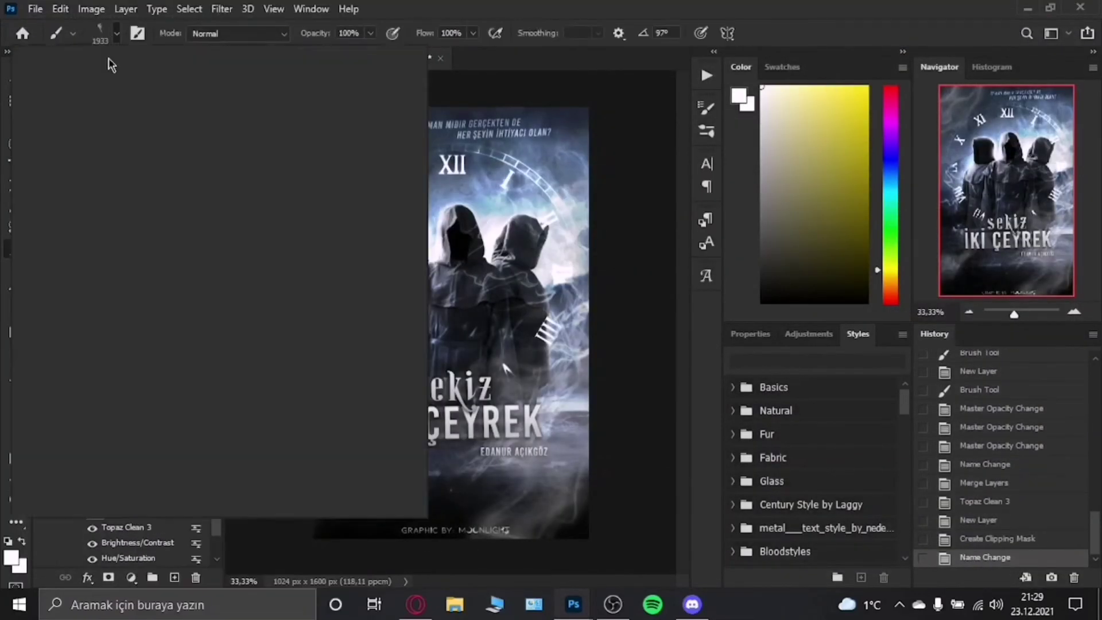
Blend the black layer in Soft Light at 49% opacity and move it below Layer 5
{"action": "key", "text": "v"}
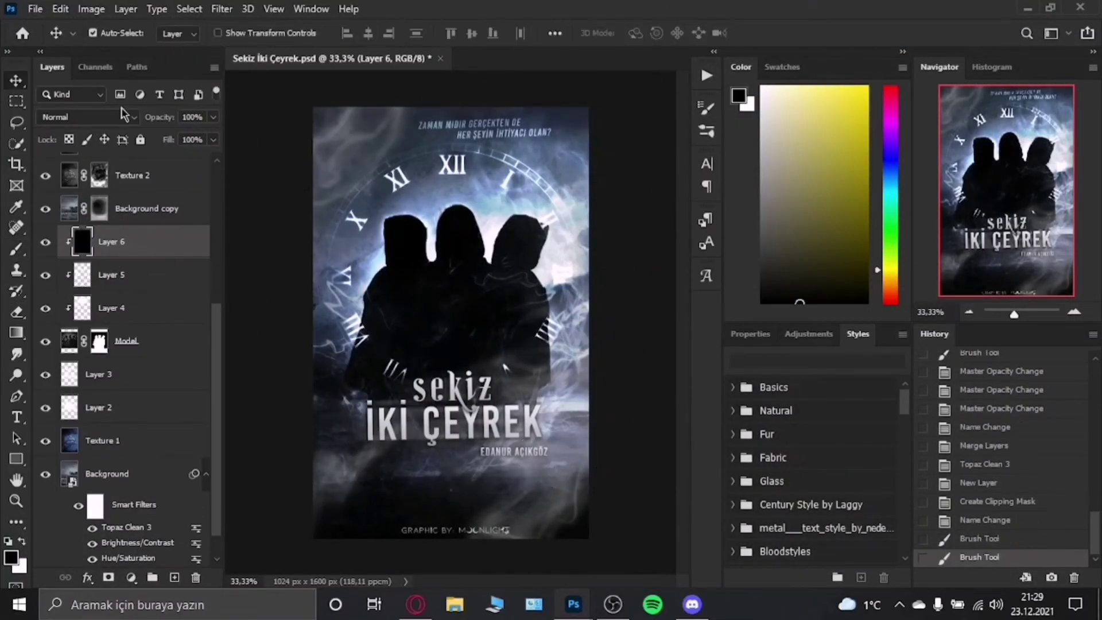
{"action": "left_click", "coordinate": [86, 116]}
{"action": "left_click", "coordinate": [64, 326]}
{"action": "left_click_drag", "start_coordinate": [213, 117], "coordinate": [175, 143]}
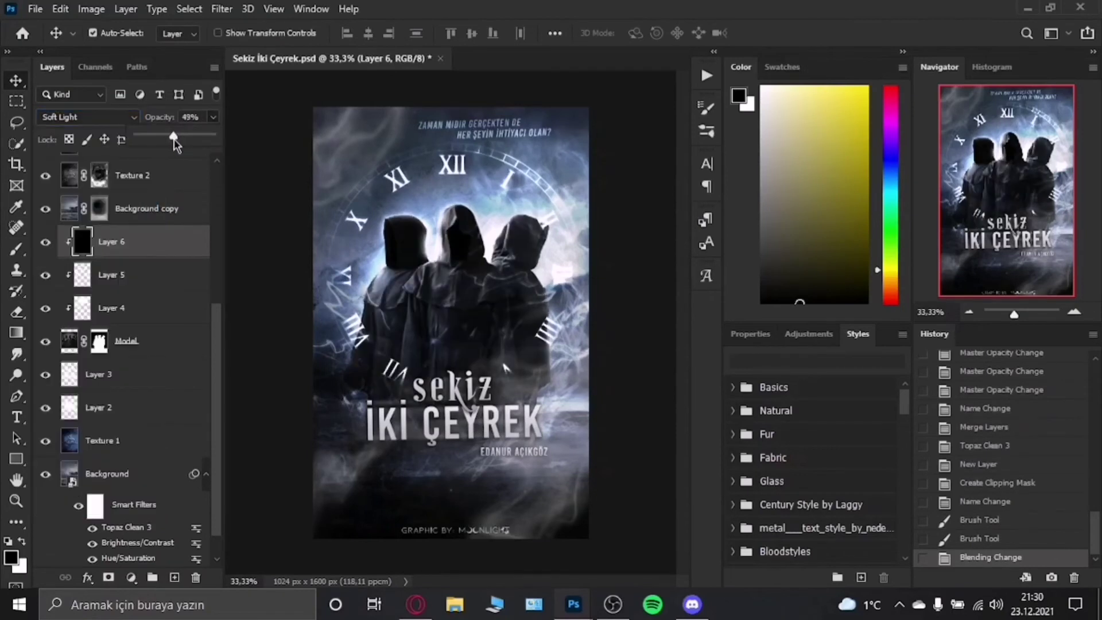
{"action": "left_click_drag", "start_coordinate": [157, 314], "coordinate": [160, 314]}
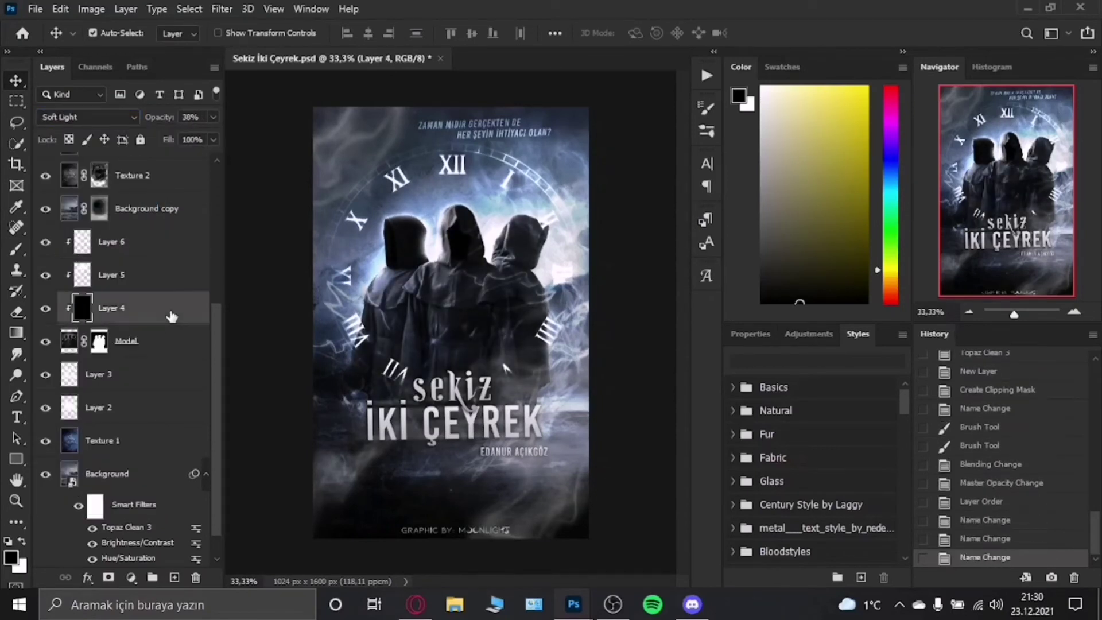
{"action": "left_click", "coordinate": [45, 308]}
{"action": "scroll", "coordinate": [86, 310], "scroll_direction": "up", "scroll_amount": 5}
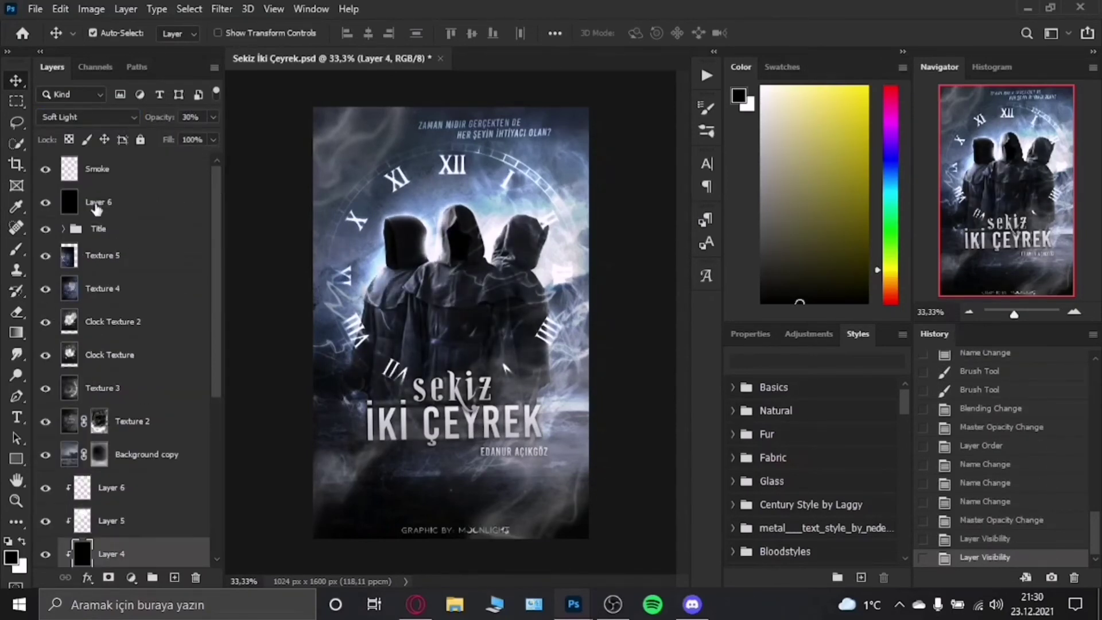
Rename the black layer to Layer 7 and save the document
{"action": "double_click", "coordinate": [139, 202]}
{"action": "left_click", "coordinate": [143, 172]}
{"action": "key", "text": "ctrl+s"}
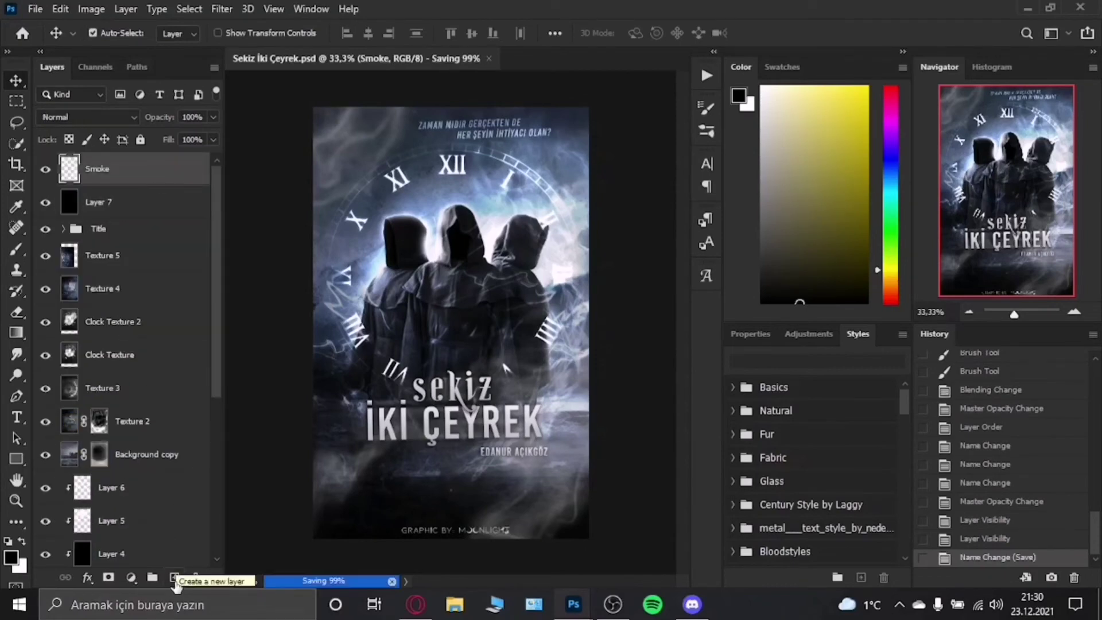
Add a new layer filled with white brush strokes, blended Soft Light at about 25% opacity
{"action": "left_click", "coordinate": [175, 577]}
{"action": "left_click", "coordinate": [15, 500]}
{"action": "key", "text": "b"}
{"action": "key", "text": "x"}
{"action": "left_click_drag", "start_coordinate": [527, 393], "coordinate": [247, 344]}
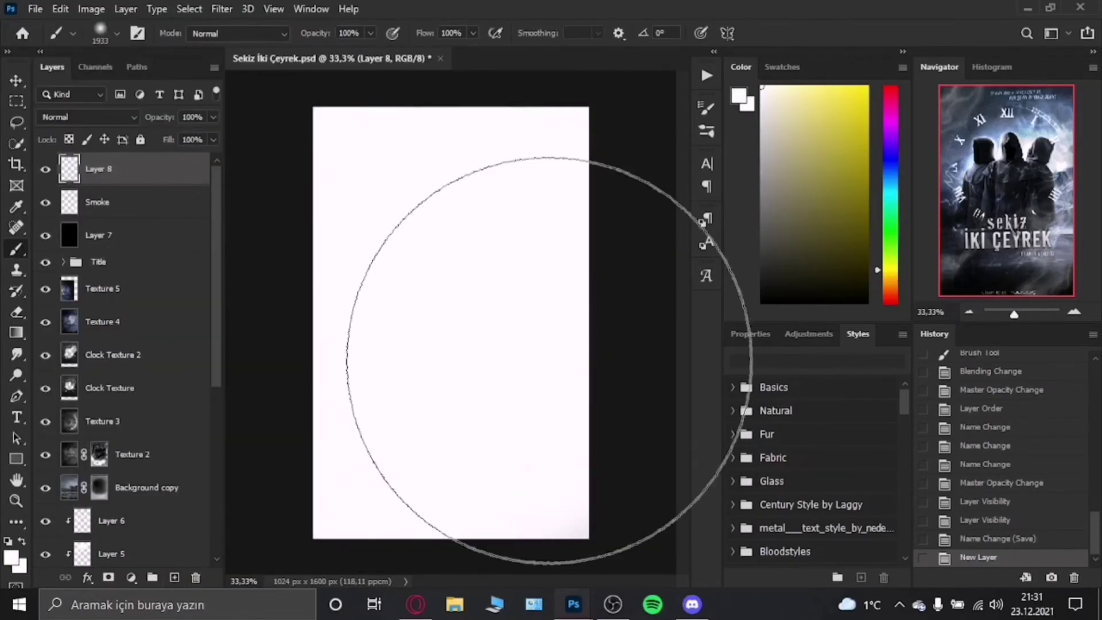
{"action": "left_click_drag", "start_coordinate": [425, 261], "coordinate": [321, 115]}
{"action": "left_click", "coordinate": [86, 117]}
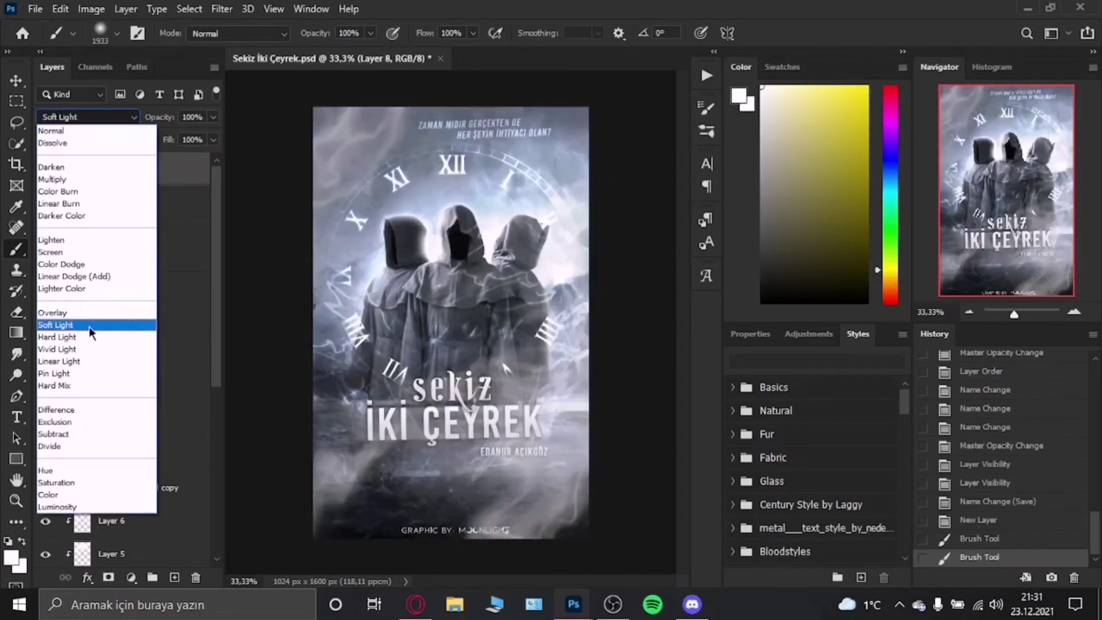
{"action": "left_click", "coordinate": [89, 324]}
{"action": "left_click_drag", "start_coordinate": [213, 117], "coordinate": [157, 142]}
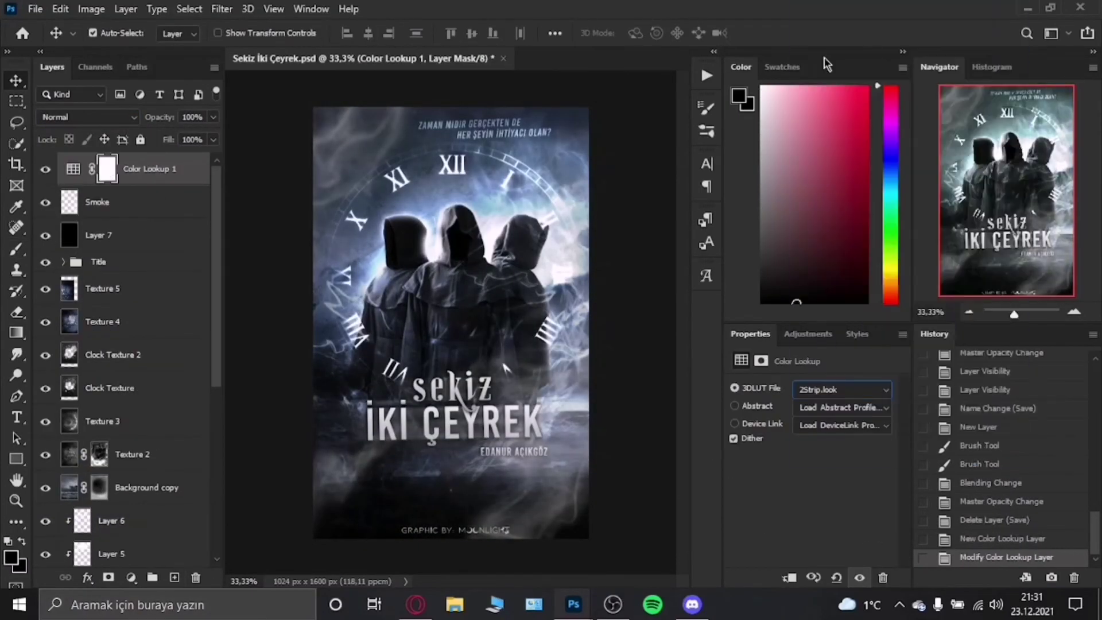
Cycle through the 3DLUT presets on the first Color Lookup layer
{"action": "key", "text": "Down"}
{"action": "key", "text": "Down"}
{"action": "key", "text": "Down"}
{"action": "key", "text": "Down"}
{"action": "key", "text": "Down"}
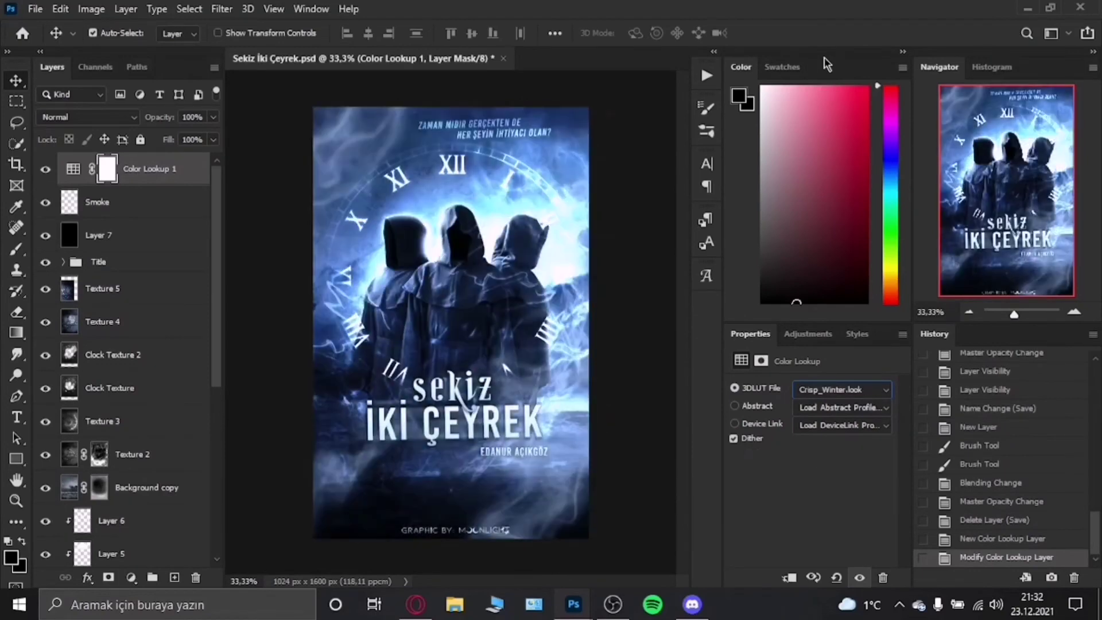
{"action": "key", "text": "Down"}
{"action": "key", "text": "Down"}
{"action": "key", "text": "Down"}
{"action": "key", "text": "Down"}
{"action": "key", "text": "Up"}
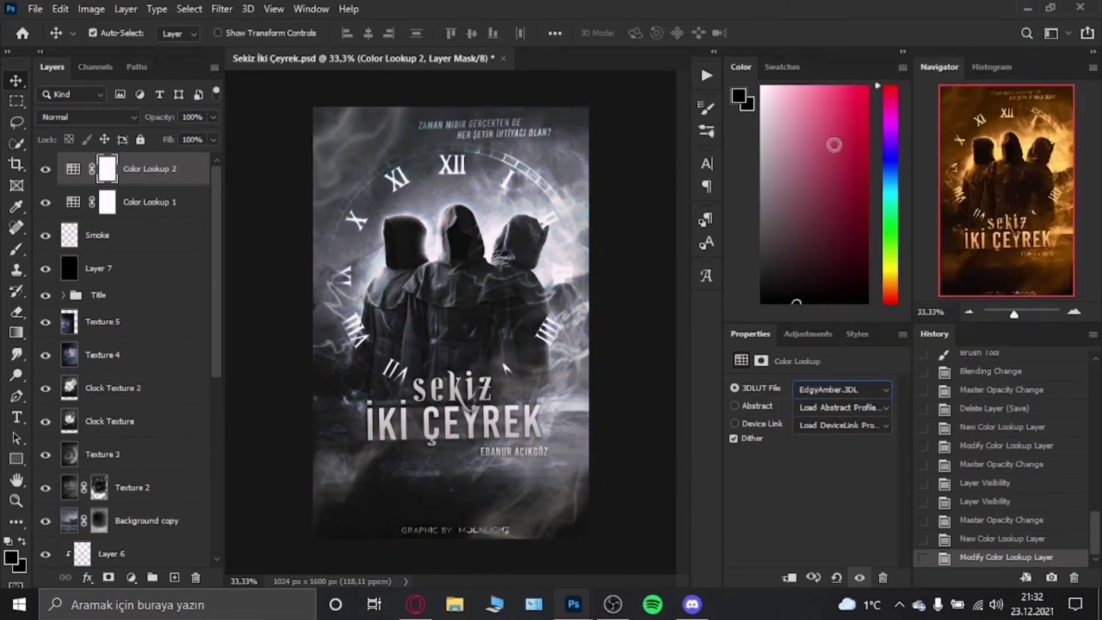
Set a second Color Lookup to DropBlues.3DL at 15% opacity and stamp all visible layers
{"action": "key", "text": "Down"}
{"action": "key", "text": "Down"}
{"action": "key", "text": "Down"}
{"action": "key", "text": "Down"}
{"action": "key", "text": "Down"}
{"action": "key", "text": "Down"}
{"action": "key", "text": "Down"}
{"action": "key", "text": "Down"}
{"action": "key", "text": "Down"}
{"action": "key", "text": "Down"}
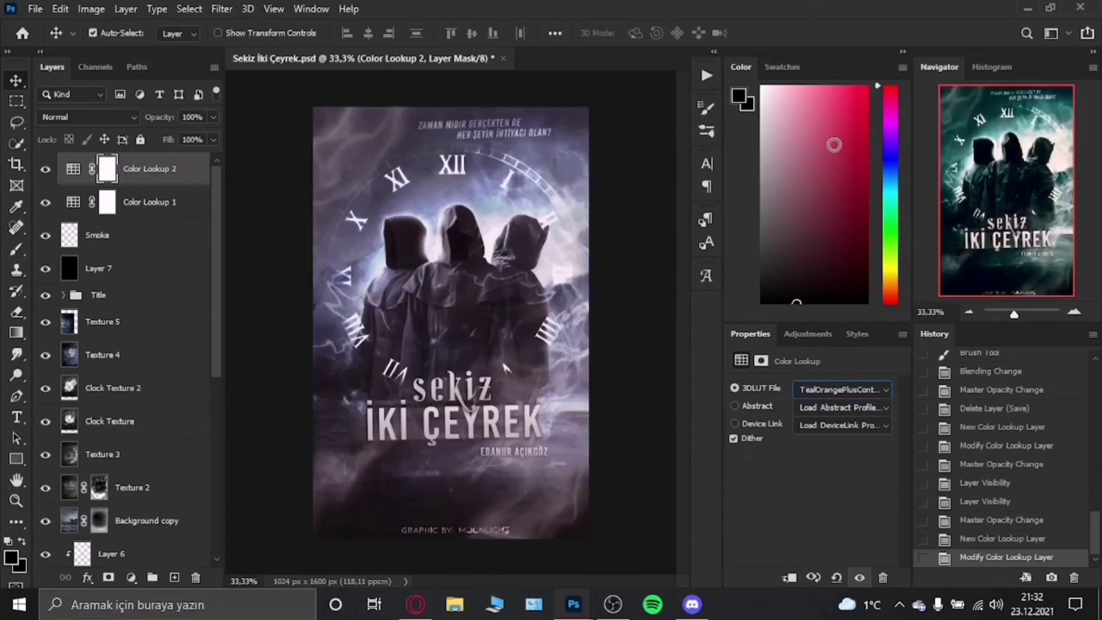
{"action": "key", "text": "Down"}
{"action": "key", "text": "Return"}
{"action": "key", "text": "1"}
{"action": "key", "text": "5"}
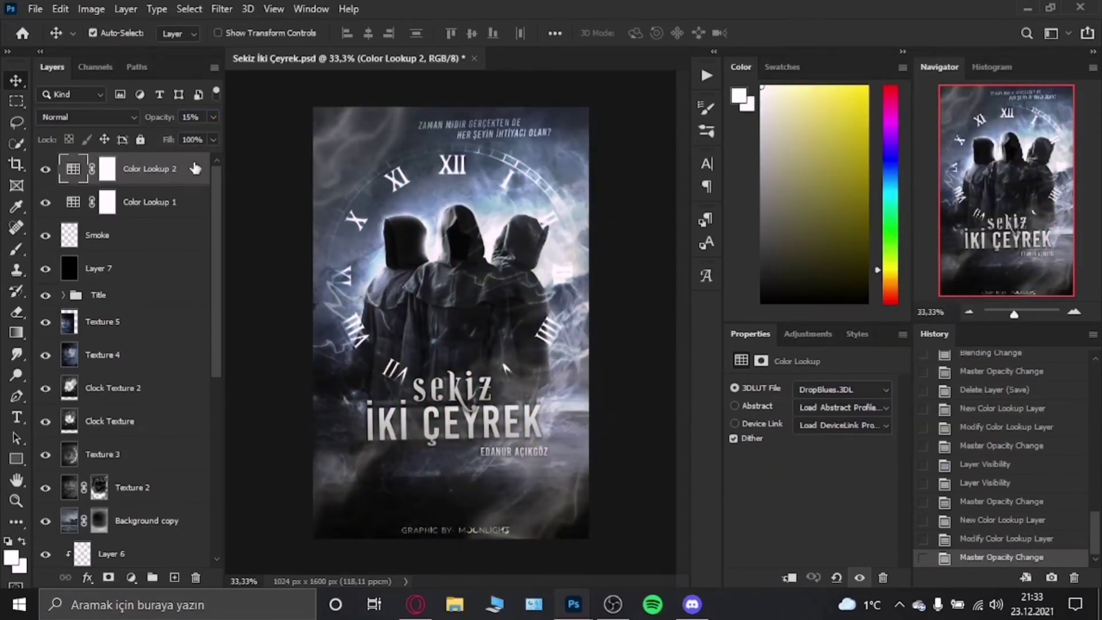
{"action": "key", "text": "ctrl+shift+alt+e"}
Convert the stamped layer to a smart object and erase part of the clock texture
{"action": "left_click", "coordinate": [221, 8]}
{"action": "left_click", "coordinate": [253, 41]}
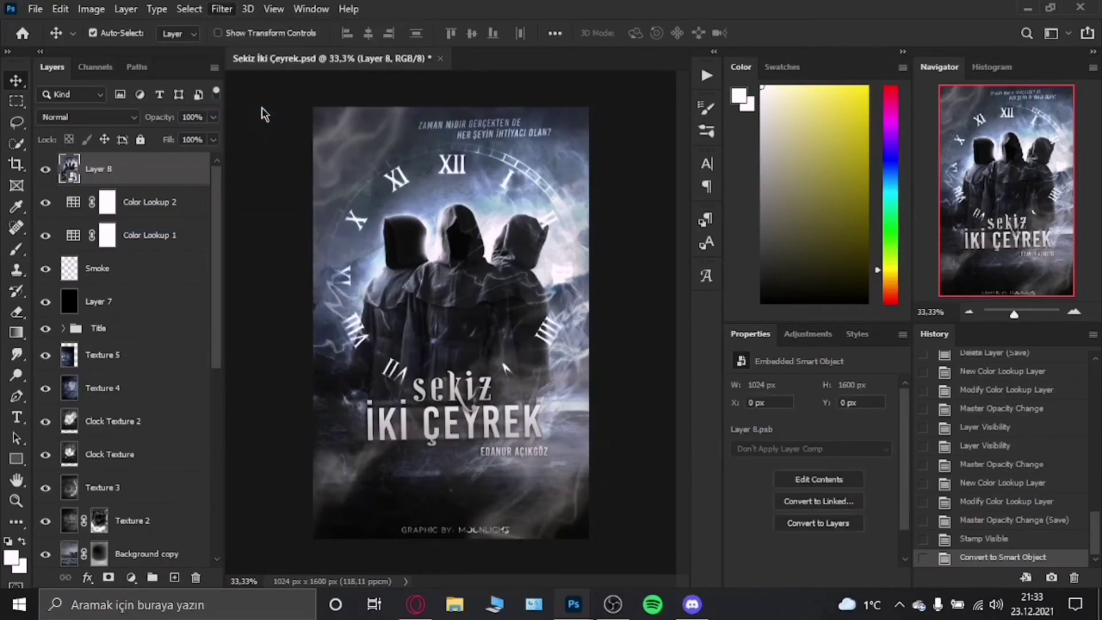
{"action": "scroll", "coordinate": [381, 344], "scroll_direction": "down", "scroll_amount": 15}
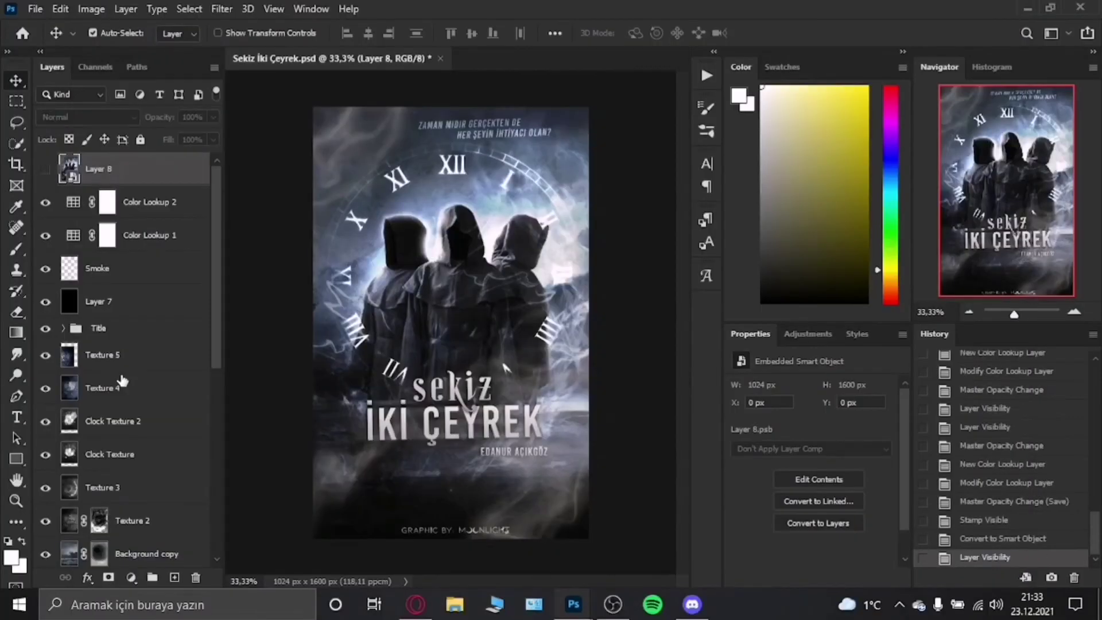
{"action": "mouse_move", "coordinate": [469, 487]}
{"action": "left_mouse_down"}
{"action": "mouse_move", "coordinate": [329, 492]}
{"action": "mouse_move", "coordinate": [504, 487]}
{"action": "left_mouse_up"}
Zoom in and enlarge the GRAPHIC BY credit text, then commit the edit
{"action": "key", "text": "alt+bracketleft"}
{"action": "key", "text": "z"}
{"action": "left_click", "coordinate": [455, 479]}
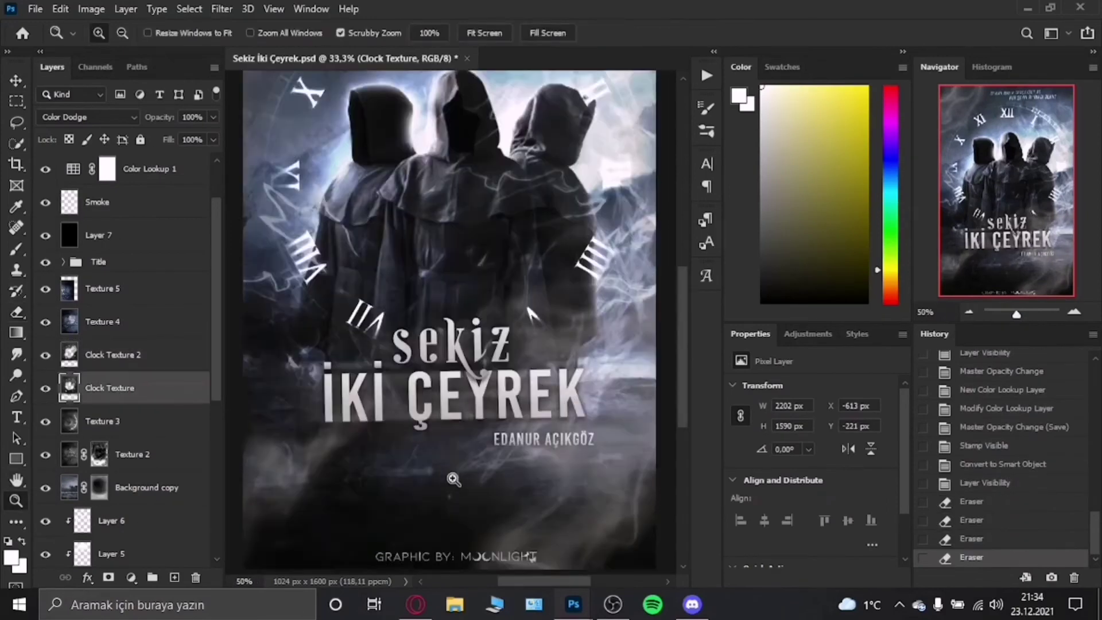
{"action": "key", "text": "ctrl+0"}
{"action": "key", "text": "ctrl+minus"}
{"action": "left_click", "coordinate": [432, 528], "text": "ctrl"}
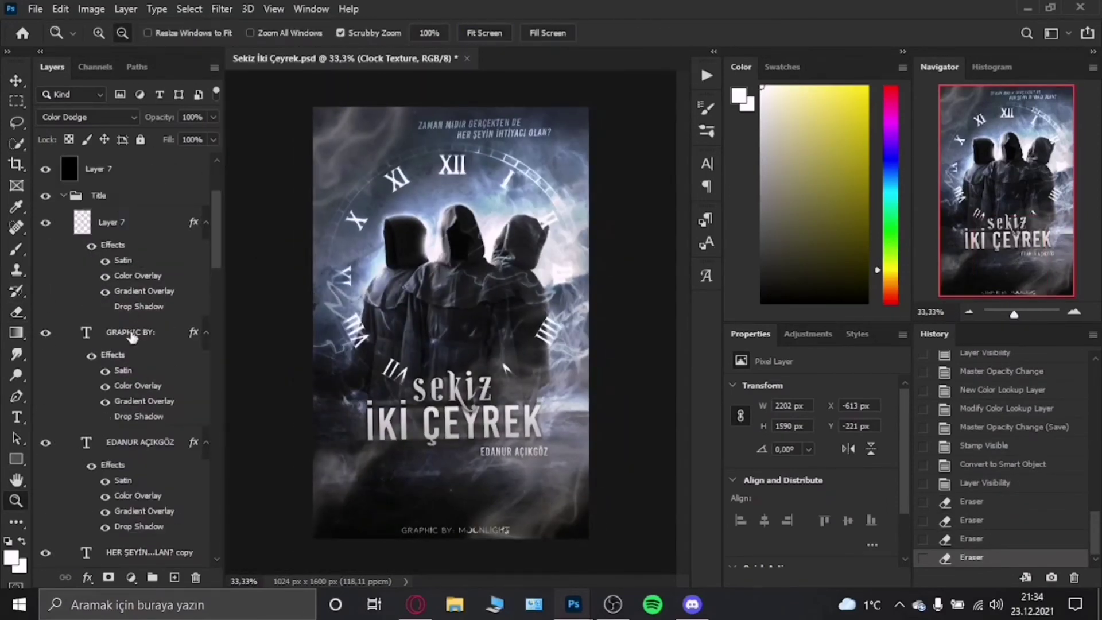
{"action": "key", "text": "t"}
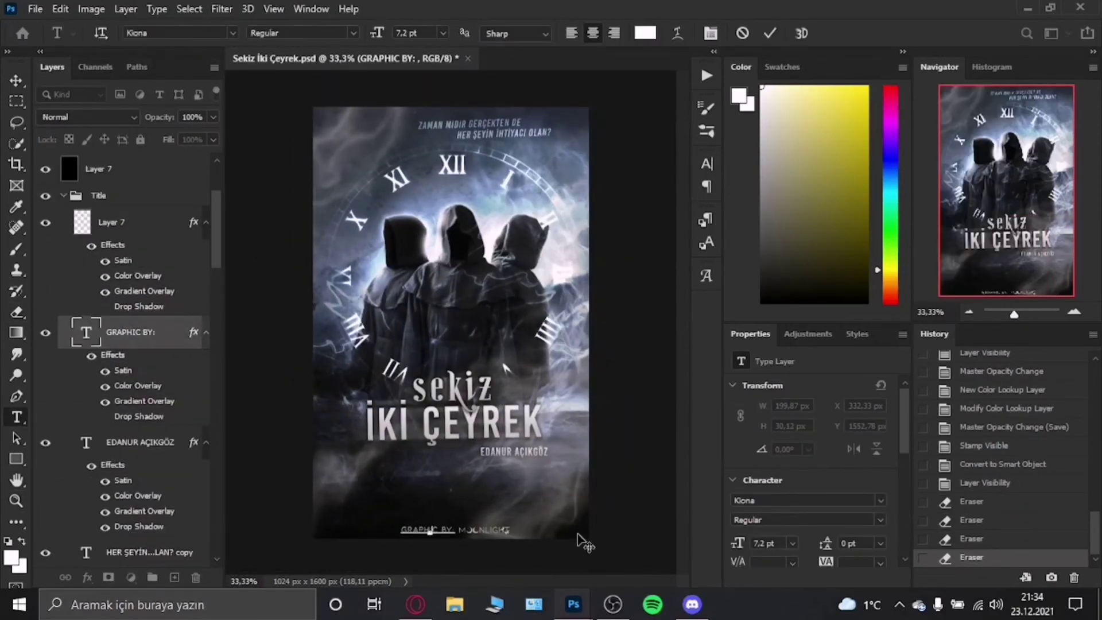
{"action": "key", "text": "ctrl+Return"}
Stamp the visible layers above Color Lookup 2 into a new layer and delete the old stamp
{"action": "scroll", "coordinate": [148, 236], "scroll_direction": "up", "scroll_amount": 3}
{"action": "left_click", "coordinate": [63, 327]}
{"action": "left_click", "coordinate": [194, 208]}
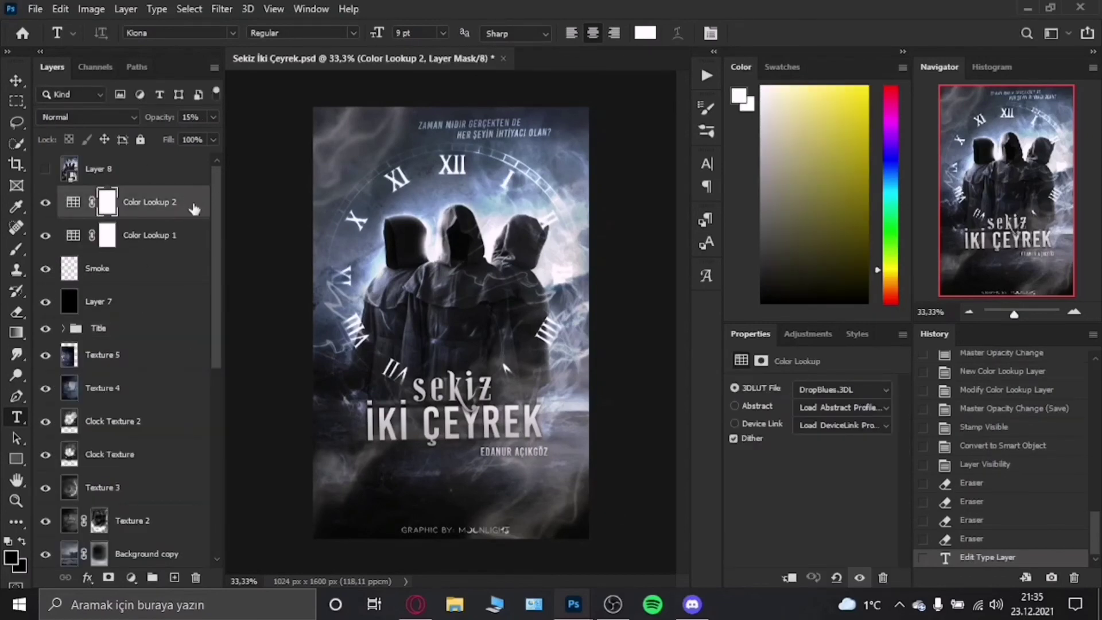
{"action": "key", "text": "ctrl+shift+alt+e"}
{"action": "key", "text": "Delete"}
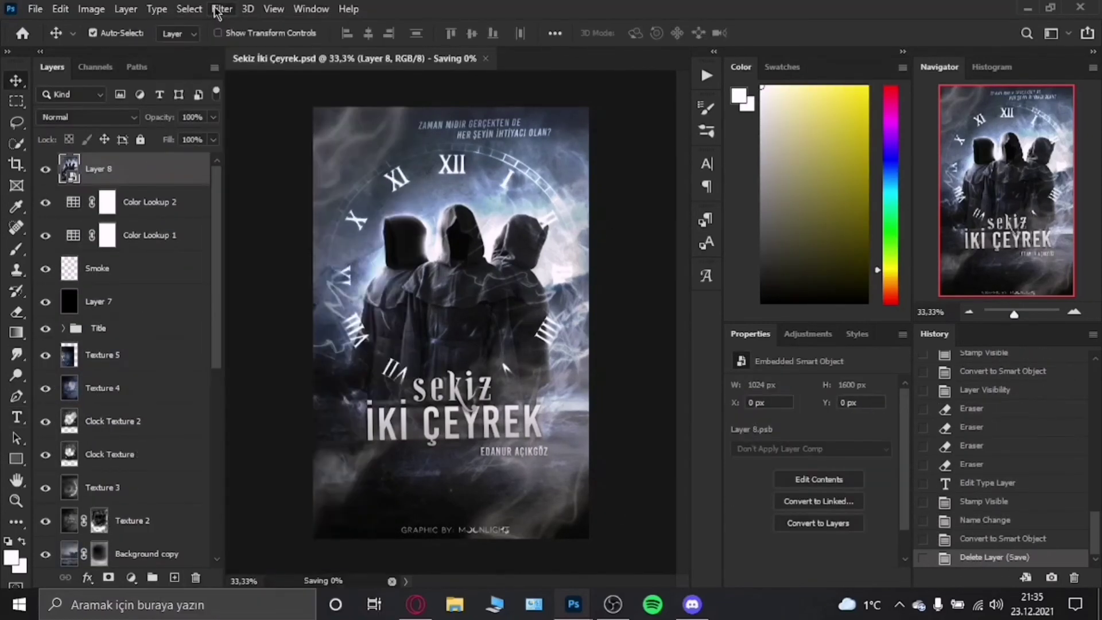
{"action": "left_click", "coordinate": [216, 12]}
Open Camera Raw with a before/after view, tweak Temperature and set Exposure to +0.10
{"action": "left_click", "coordinate": [270, 102]}
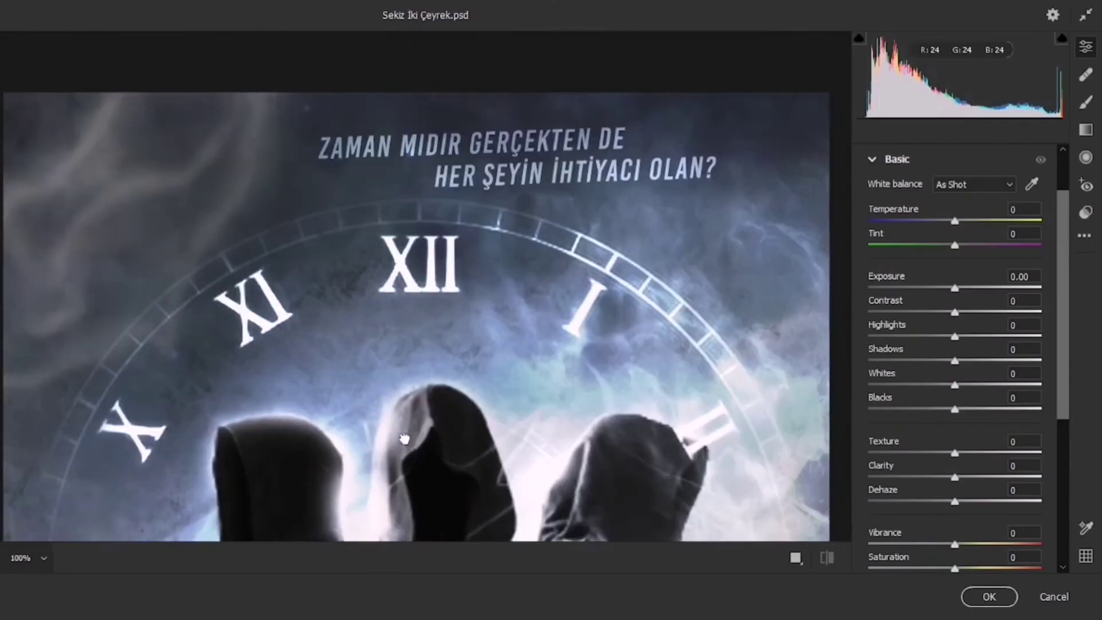
{"action": "left_click_drag", "start_coordinate": [405, 439], "coordinate": [501, 249]}
{"action": "scroll", "coordinate": [450, 298], "scroll_direction": "down", "scroll_amount": 5}
{"action": "key", "text": "ctrl+0"}
{"action": "key", "text": "q"}
{"action": "left_click_drag", "start_coordinate": [954, 221], "coordinate": [962, 222]}
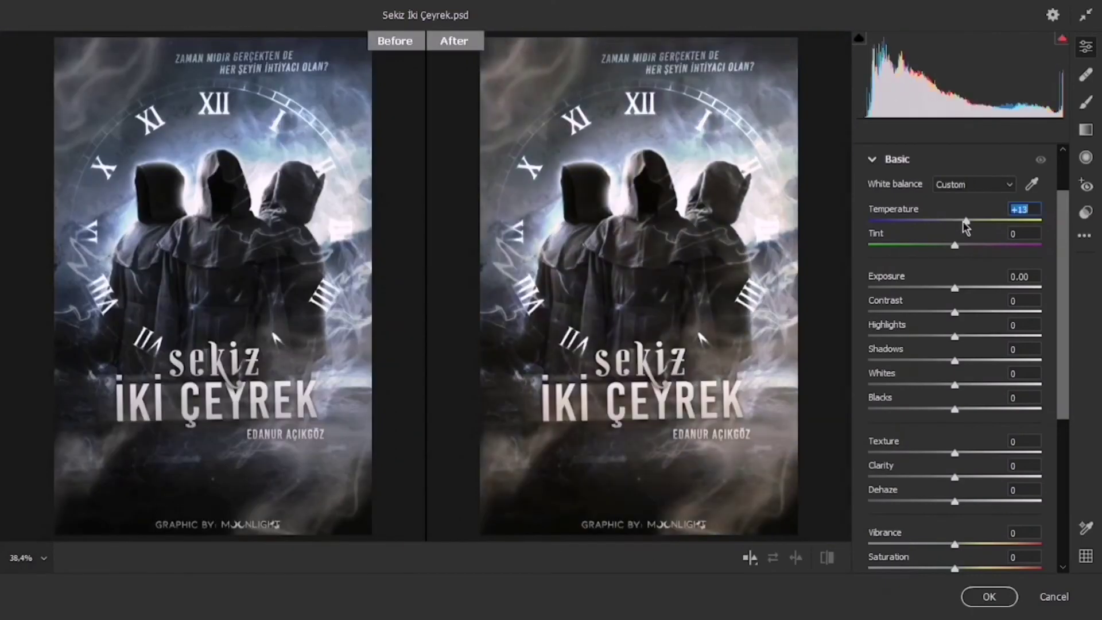
{"action": "double_click", "coordinate": [963, 221]}
{"action": "key", "text": "Up"}
{"action": "key", "text": "Up"}
{"action": "key", "text": "Up"}
{"action": "left_click_drag", "start_coordinate": [954, 288], "coordinate": [957, 288]}
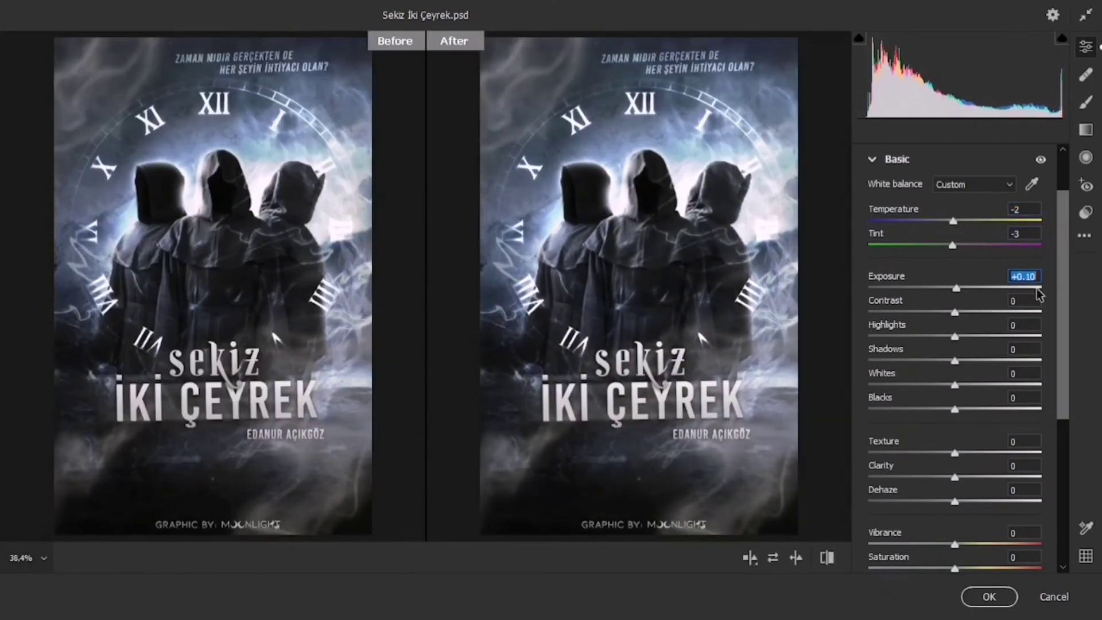
Set Texture +12, Dehaze +17, Vibrance +22 and Saturation -23 in Camera Raw
{"action": "scroll", "coordinate": [950, 320], "scroll_direction": "down", "scroll_amount": 1}
{"action": "key", "text": "Tab"}
{"action": "key", "text": "shift+Up"}
{"action": "left_click_drag", "start_coordinate": [974, 345], "coordinate": [965, 346]}
{"action": "scroll", "coordinate": [964, 344], "scroll_direction": "down", "scroll_amount": 2}
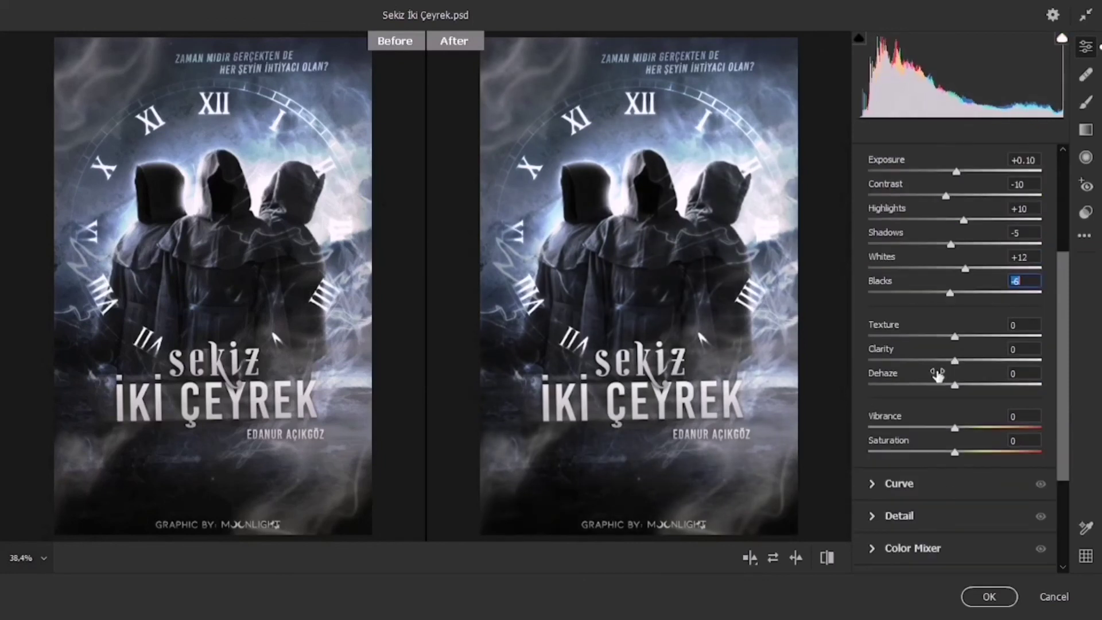
{"action": "scroll", "coordinate": [987, 321], "scroll_direction": "down", "scroll_amount": 1}
{"action": "left_click", "coordinate": [1018, 297]}
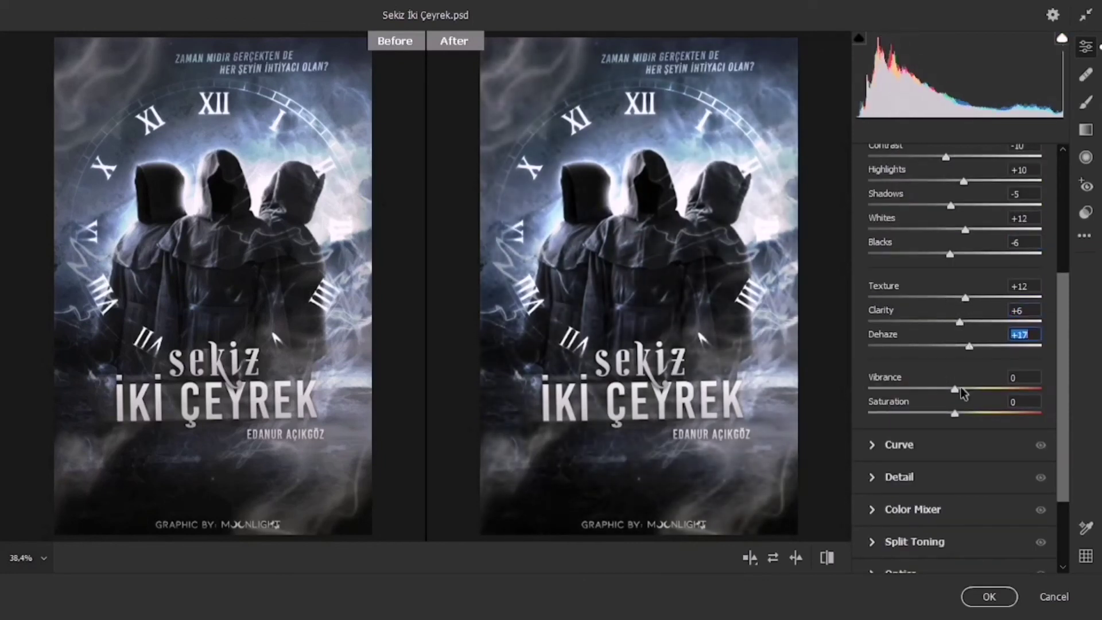
{"action": "left_click_drag", "start_coordinate": [938, 413], "coordinate": [933, 413]}
{"action": "scroll", "coordinate": [947, 344], "scroll_direction": "up", "scroll_amount": 4}
Compare before/after layouts of the grade, then apply the Camera Raw filter
{"action": "left_click", "coordinate": [708, 504]}
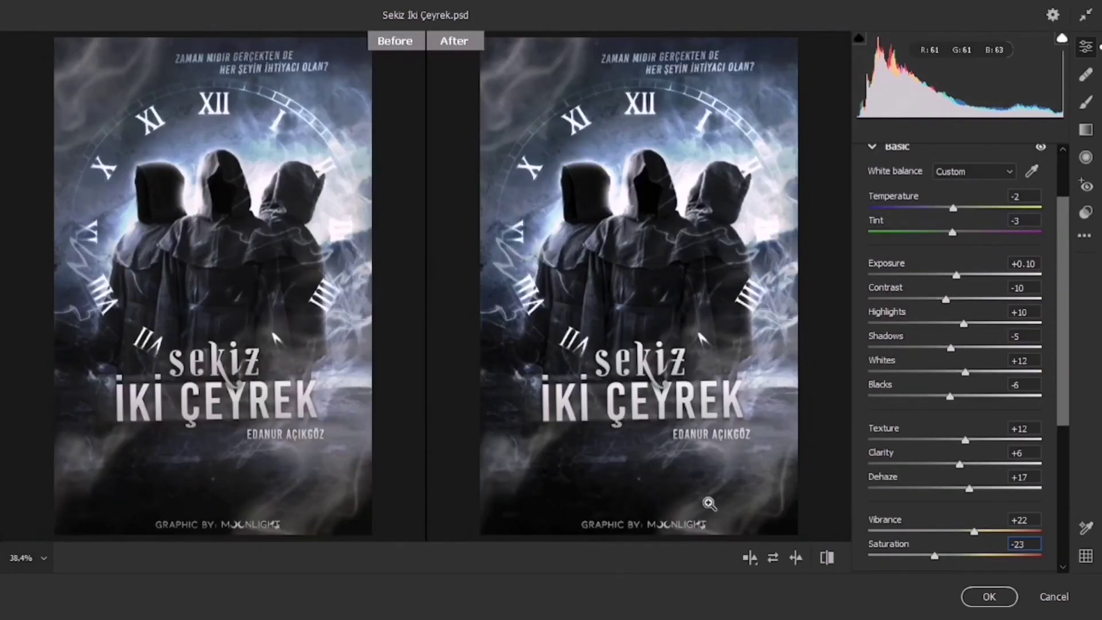
{"action": "left_click", "coordinate": [540, 352]}
{"action": "left_click", "coordinate": [749, 558]}
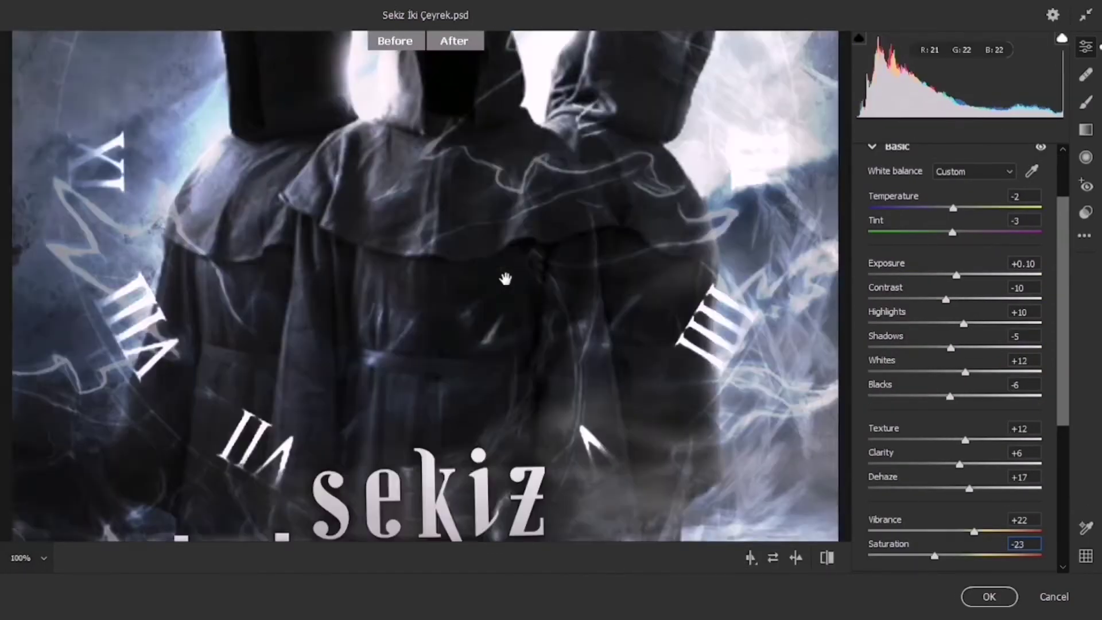
{"action": "left_click", "coordinate": [749, 557]}
{"action": "scroll", "coordinate": [1040, 229], "scroll_direction": "up", "scroll_amount": 2}
{"action": "left_click", "coordinate": [1040, 224]}
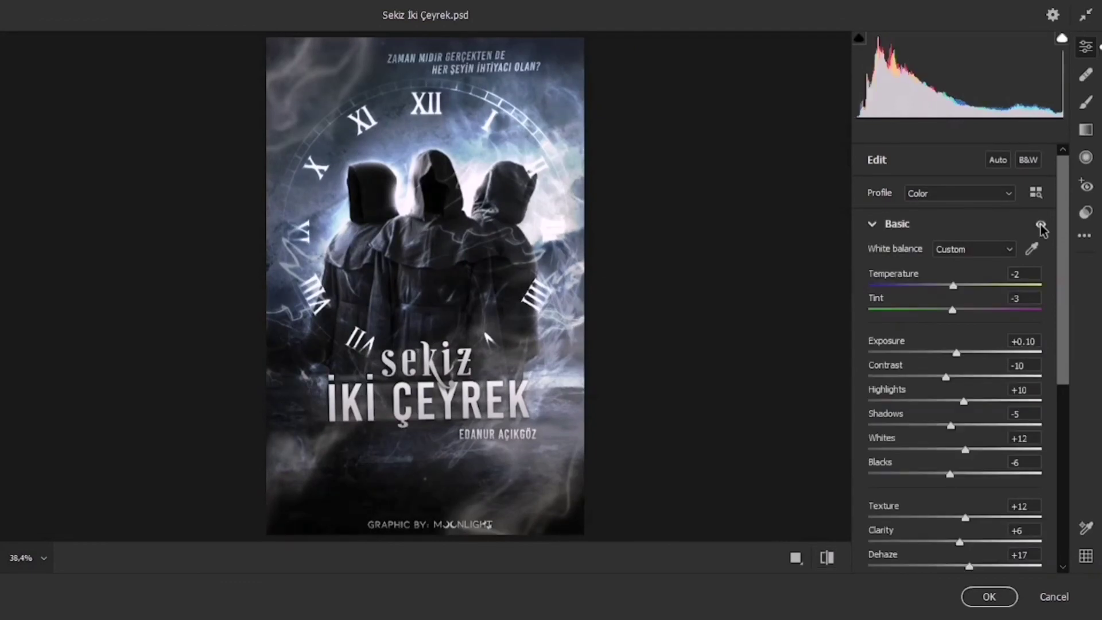
{"action": "left_click", "coordinate": [1040, 224]}
{"action": "left_click", "coordinate": [987, 596]}
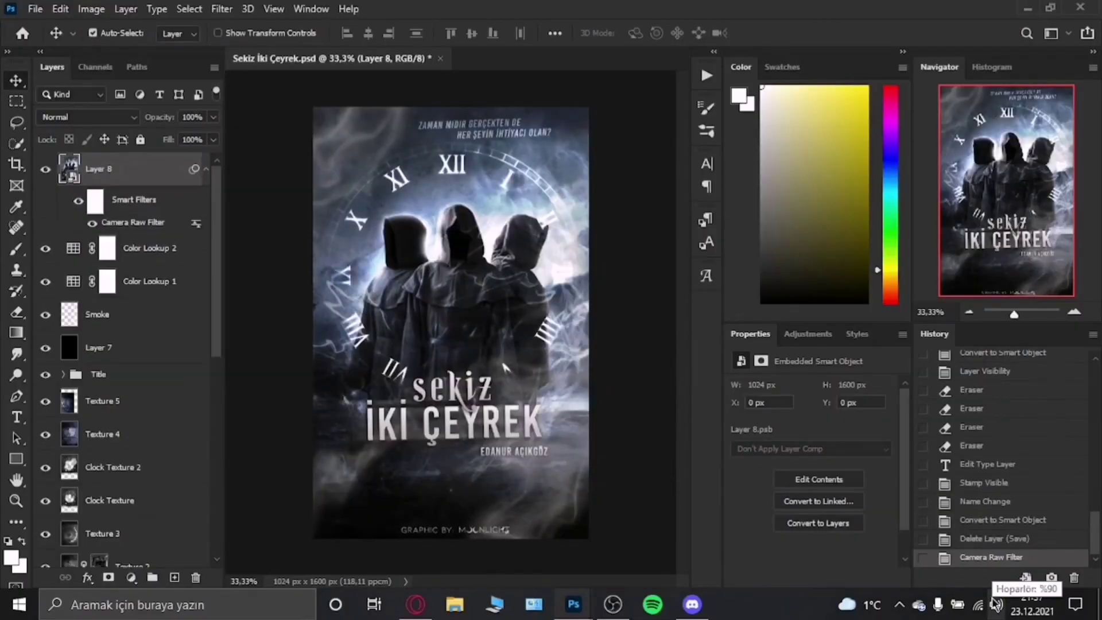
Launch Topaz Clean 3 from the Filter menu on the merged poster layer
{"action": "left_click", "coordinate": [222, 9]}
{"action": "left_click", "coordinate": [453, 396]}
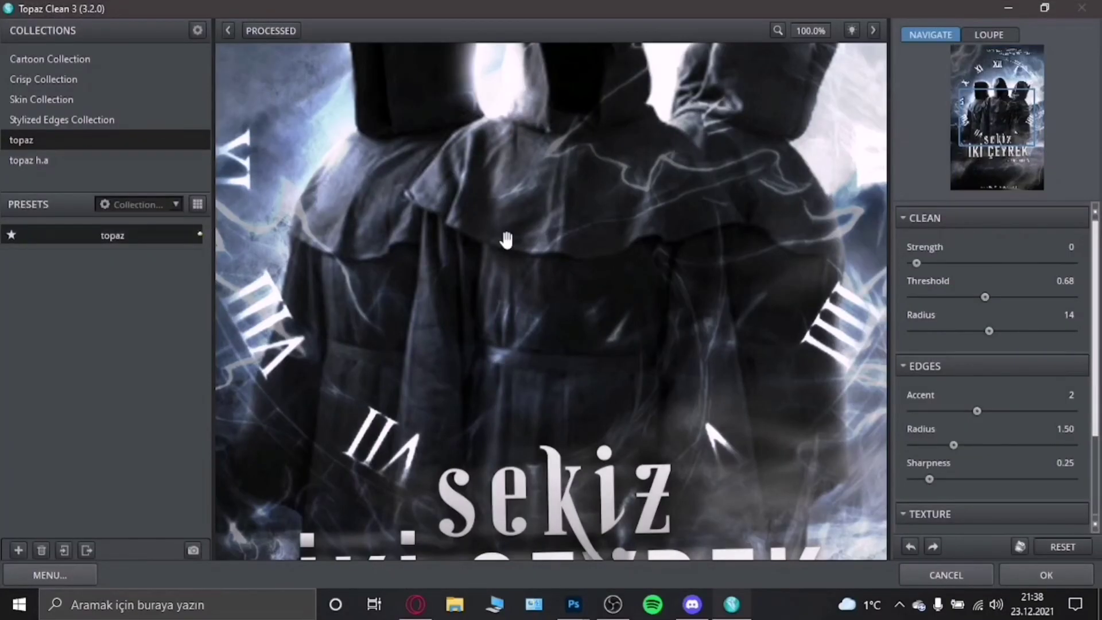